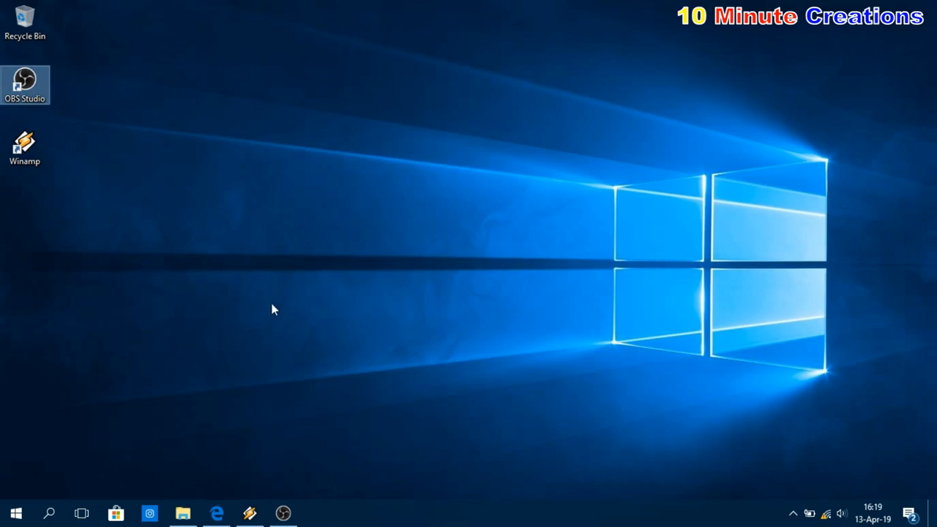
Step: Switch to OBS Studio and add a Color Source named BACKGROUND to the scene
click(293, 504)
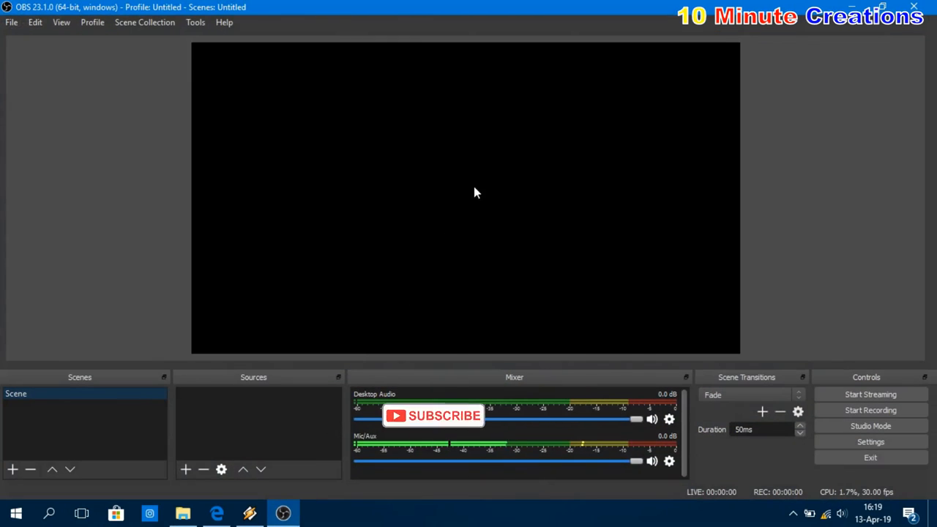
click(186, 470)
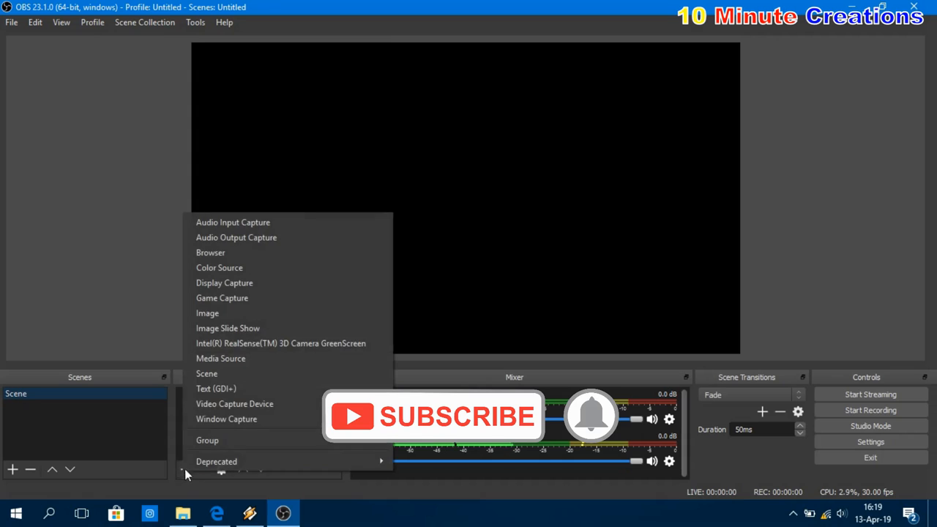
click(241, 269)
text(BACKGROUND)
key(Return)
Step: Set the BACKGROUND color source's width to 1370 and height to 770
drag(271, 360, 249, 375)
text(13)
key(Delete)
text(770)
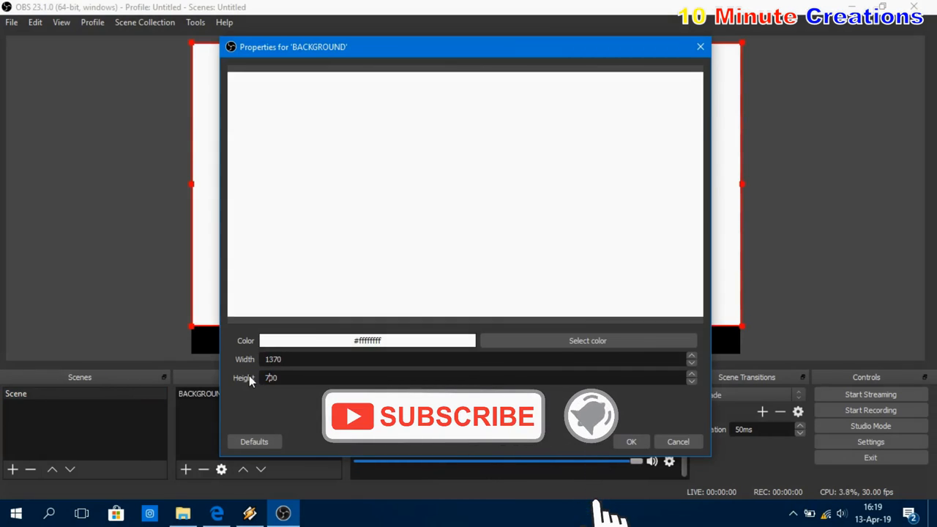
key(Delete)
text(7)
click(634, 442)
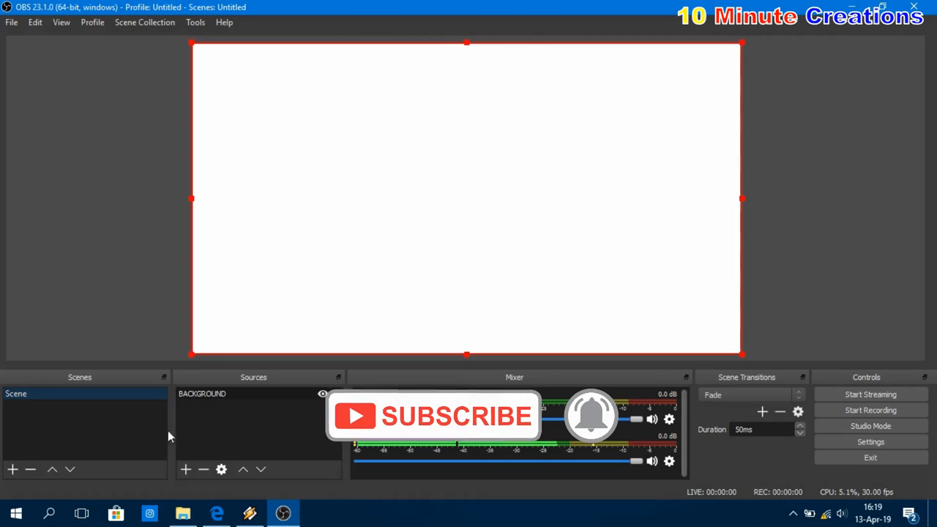
Step: Add a Text (GDI+) source named TOP MAN containing the text TOP MAN SUBSCRIBER ASIA
click(184, 470)
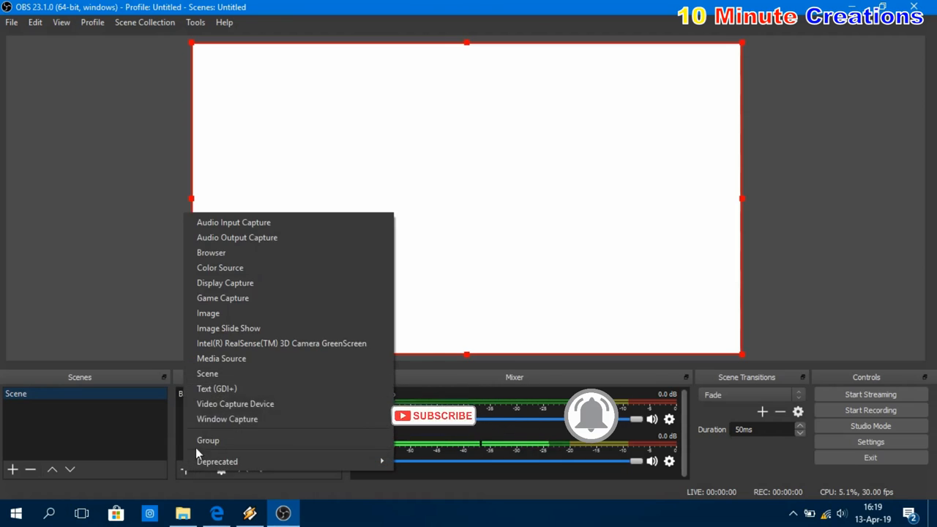
click(225, 392)
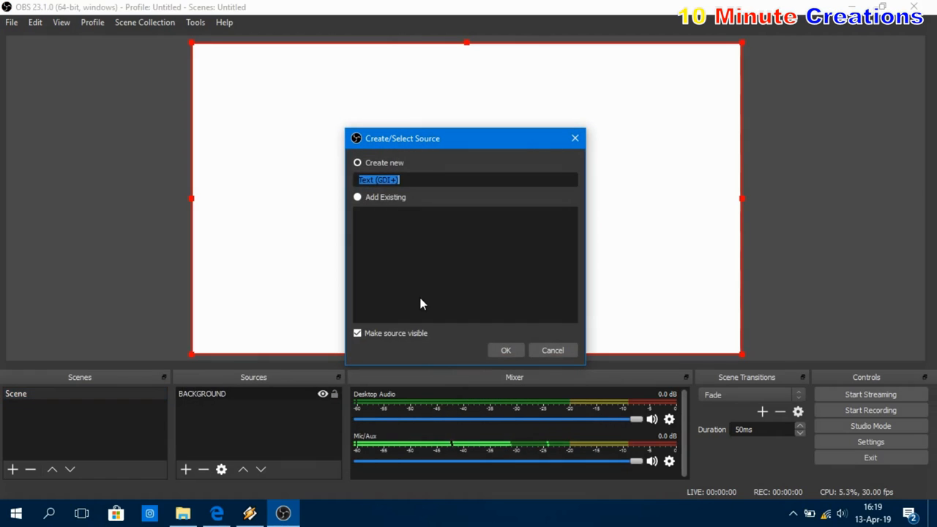
text(TOP MAN)
key(Return)
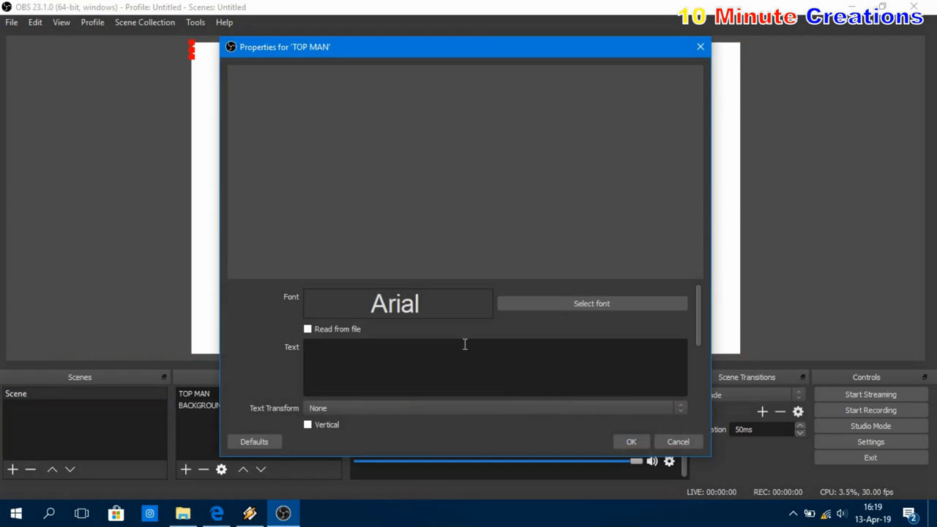
click(467, 345)
text(TOP MAN SUB)
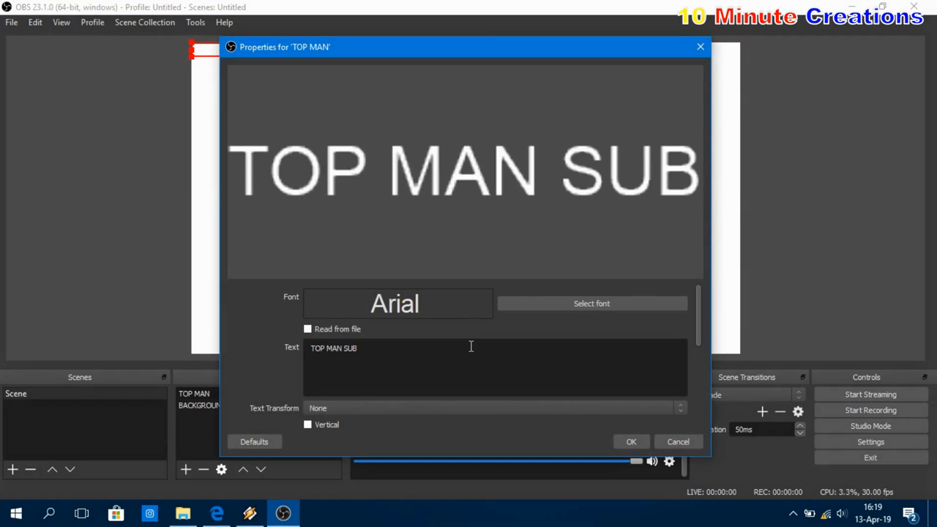
text(SCRIBER ASIA)
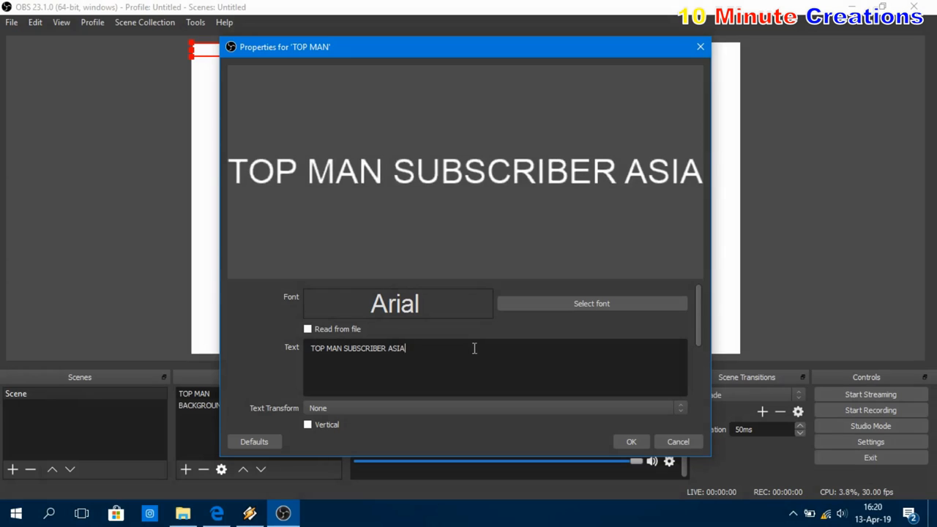
Step: Set the TOP MAN source's text color to black (#000000) and its background color to blue (#0000ff)
scroll(539, 350, down, 1)
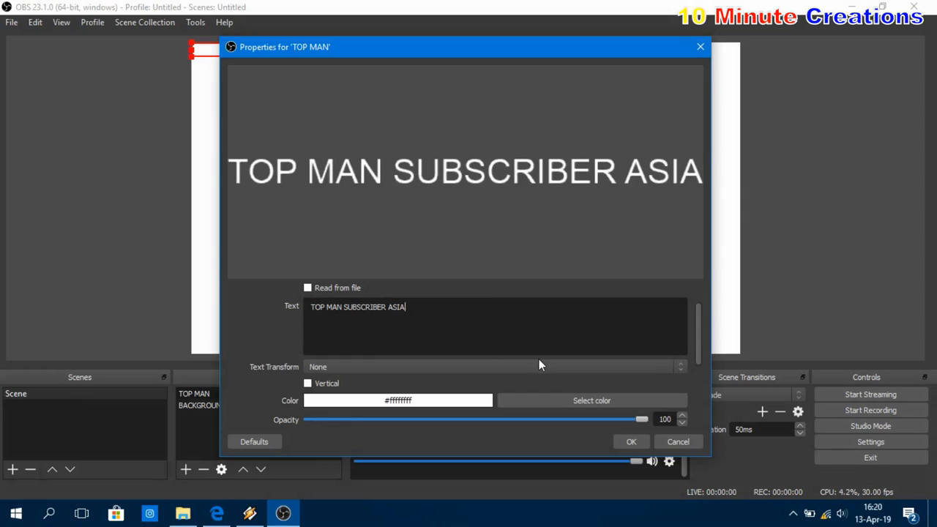
scroll(538, 369, down, 1)
scroll(643, 391, down, 1)
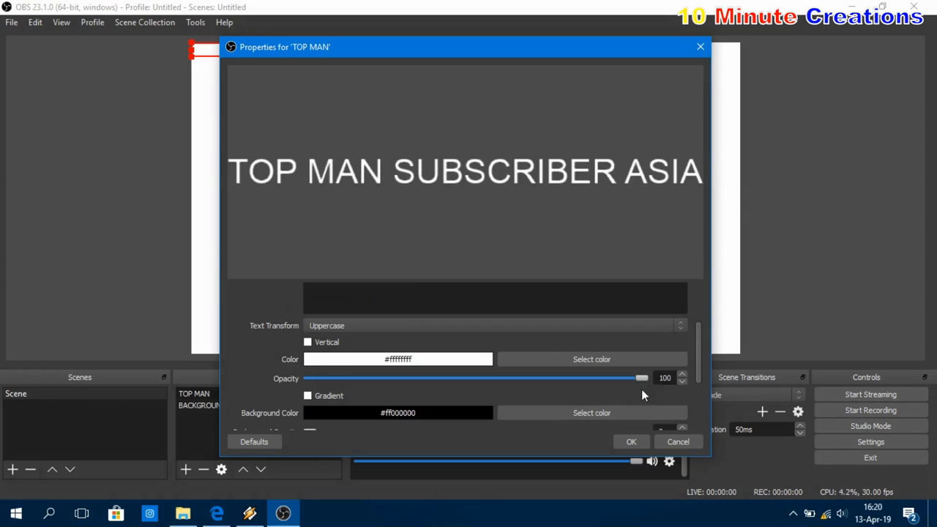
click(593, 359)
click(305, 141)
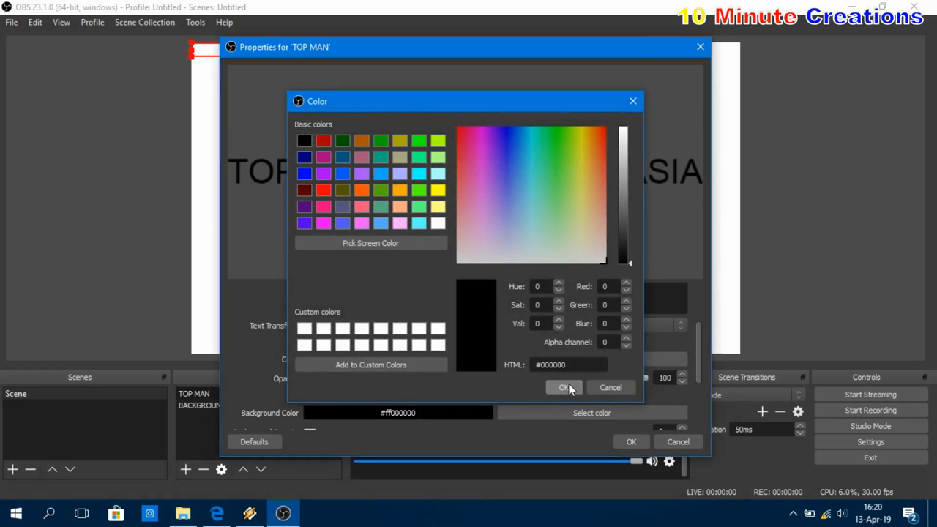
click(565, 386)
click(549, 411)
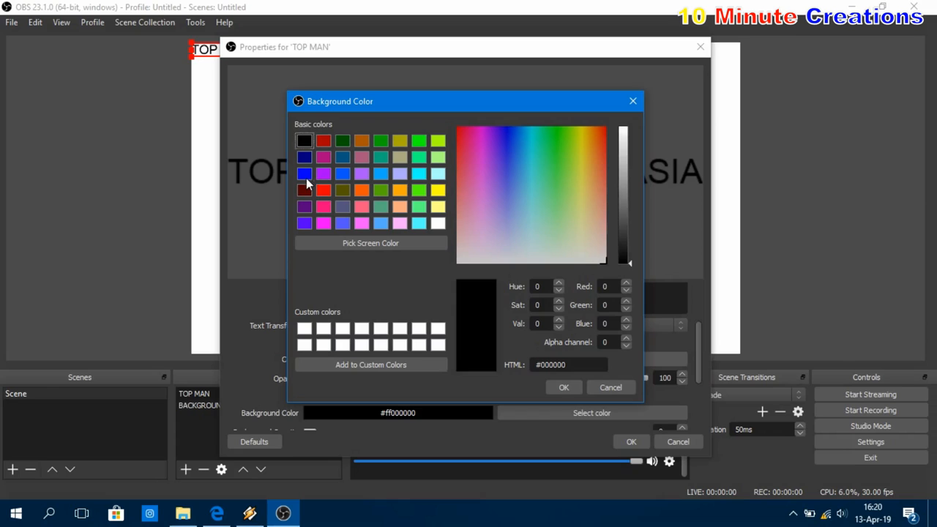
click(305, 173)
click(564, 387)
Step: Set the TOP MAN source's text transform to None and its background opacity to 30, and accept the properties
scroll(631, 400, down, 2)
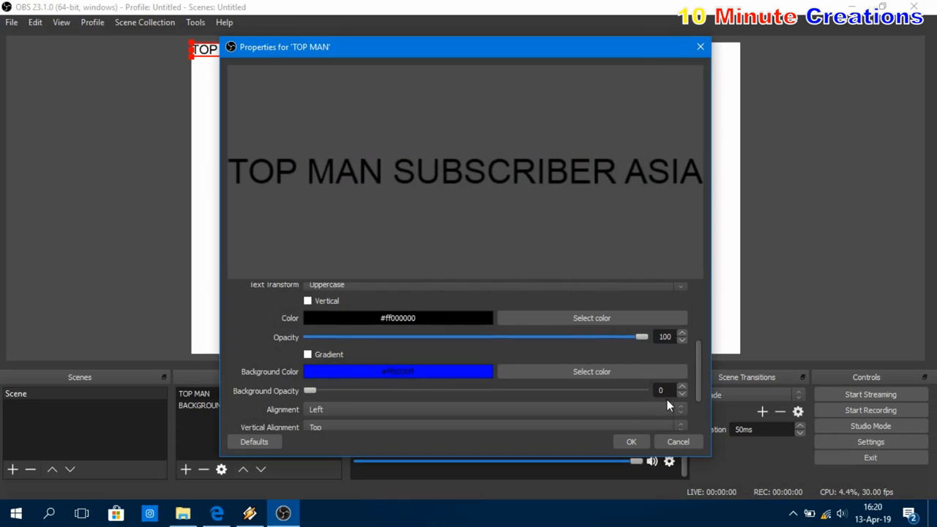
click(538, 286)
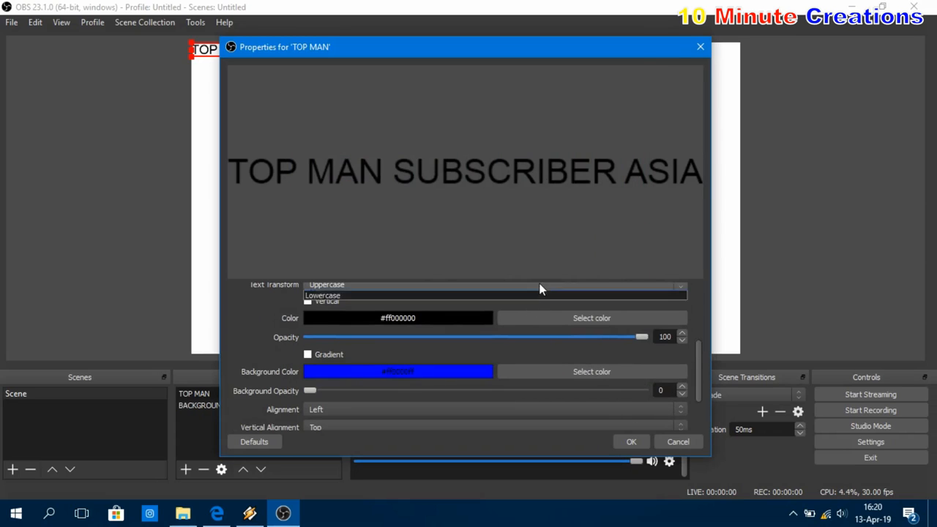
click(532, 295)
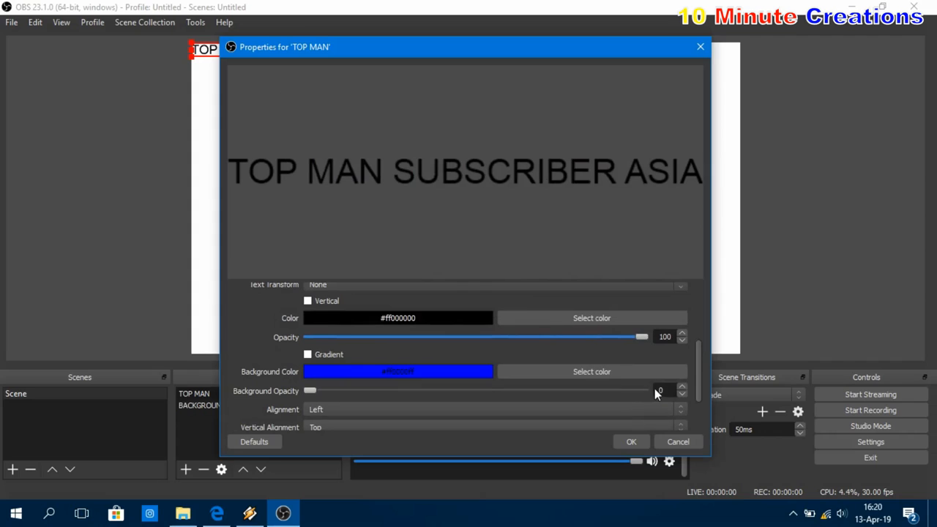
text(3)
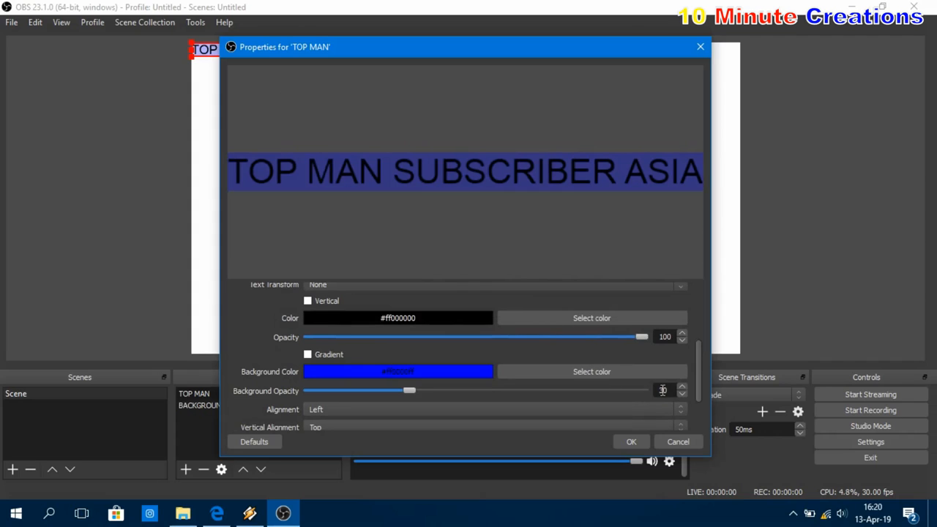
click(635, 441)
Step: Move the TOP MAN text slightly inward from the canvas corner and add a Scroll filter with a vertical speed of -10
drag(299, 58, 352, 62)
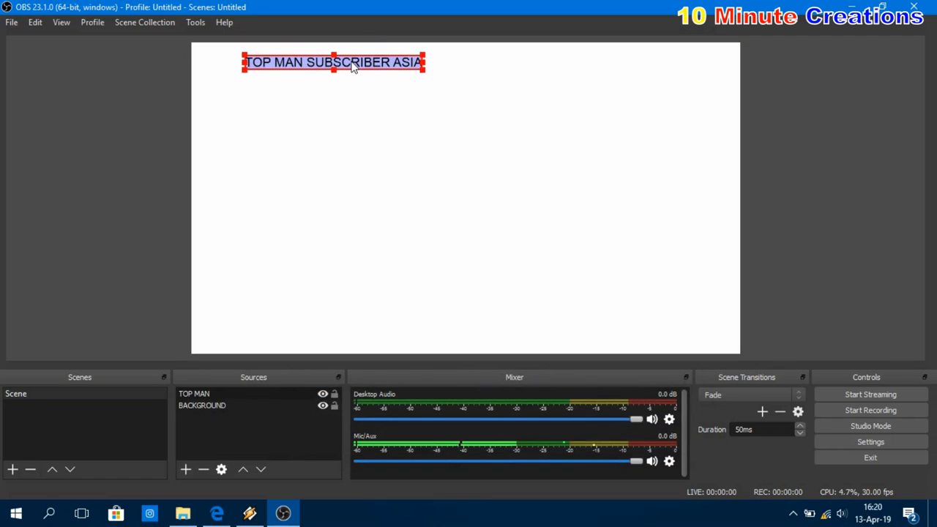
right_click(353, 66)
click(382, 453)
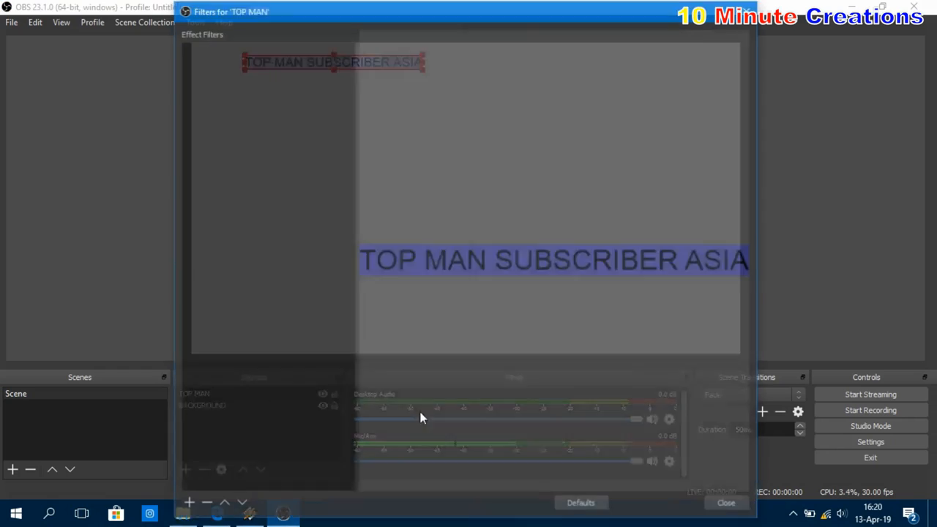
click(187, 505)
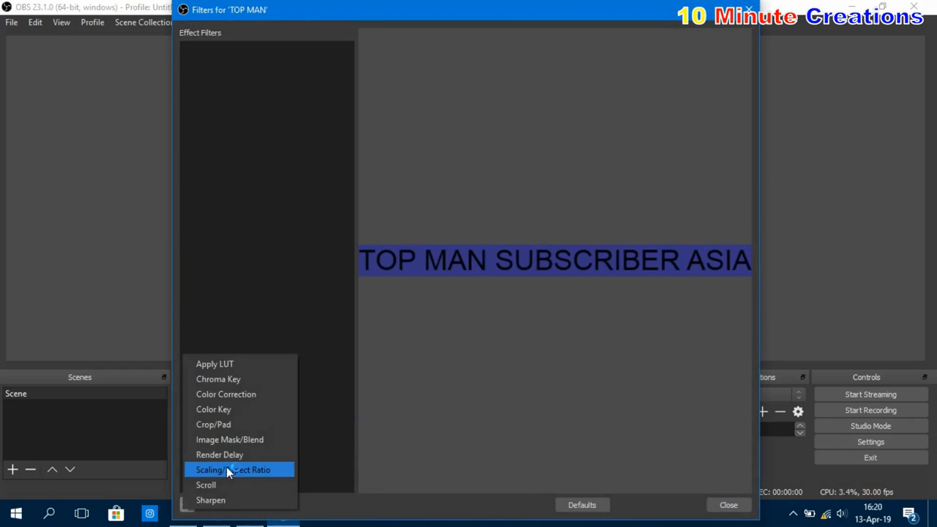
click(222, 483)
click(439, 291)
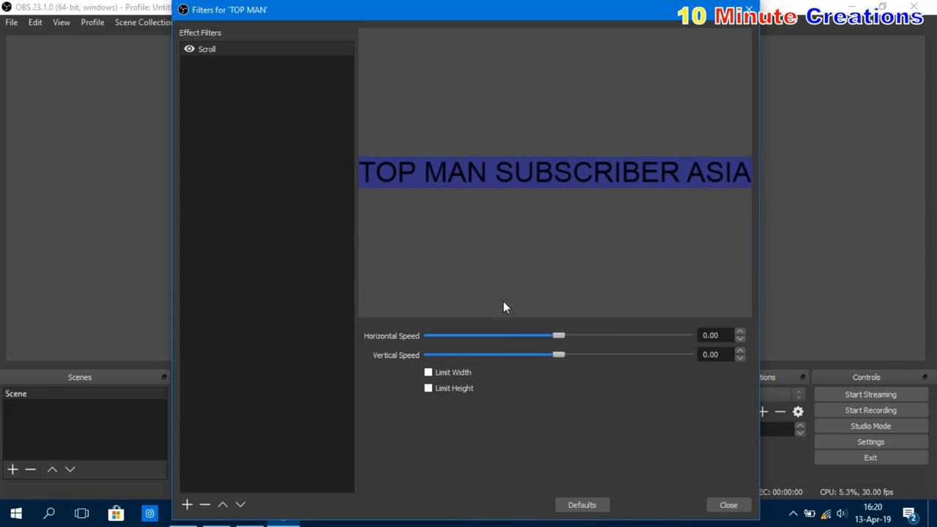
click(534, 355)
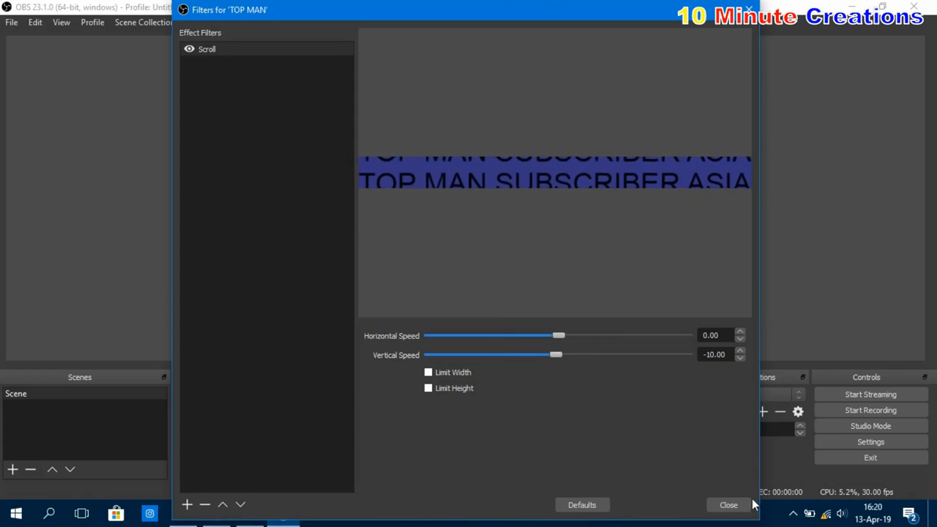
click(729, 504)
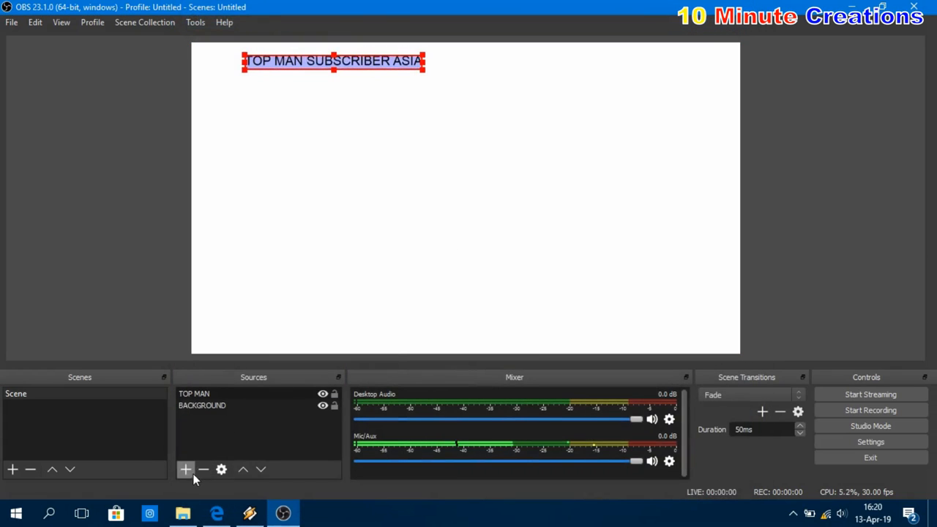
Step: Add a Text (GDI+) source named TOP WOMAN containing the text TOP WOMAN SUBSCRIBER IN ASIA
click(193, 475)
click(282, 388)
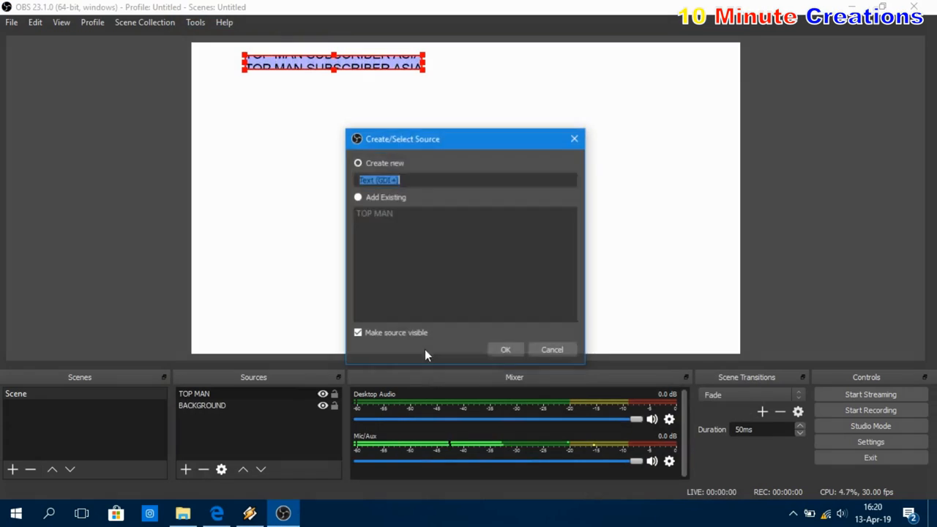
text(TOP WOMAN)
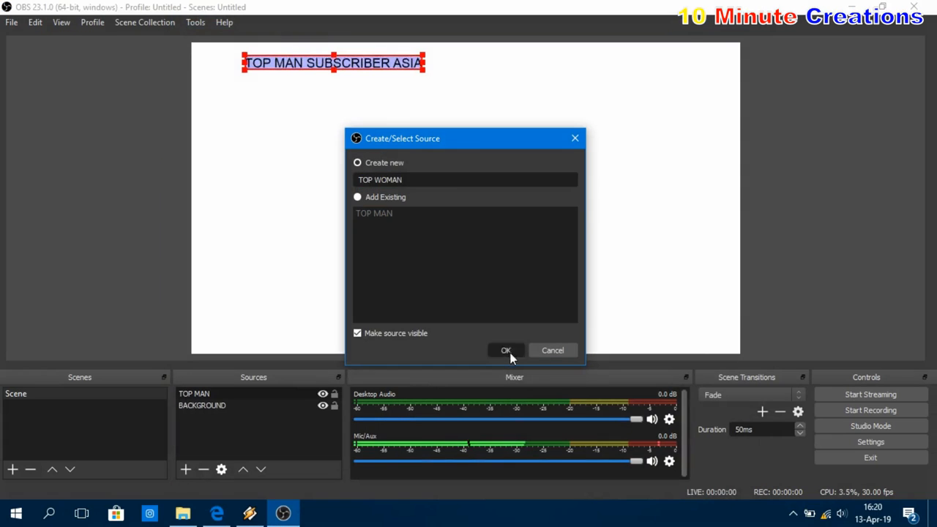
click(507, 351)
text(TOP WOMAN)
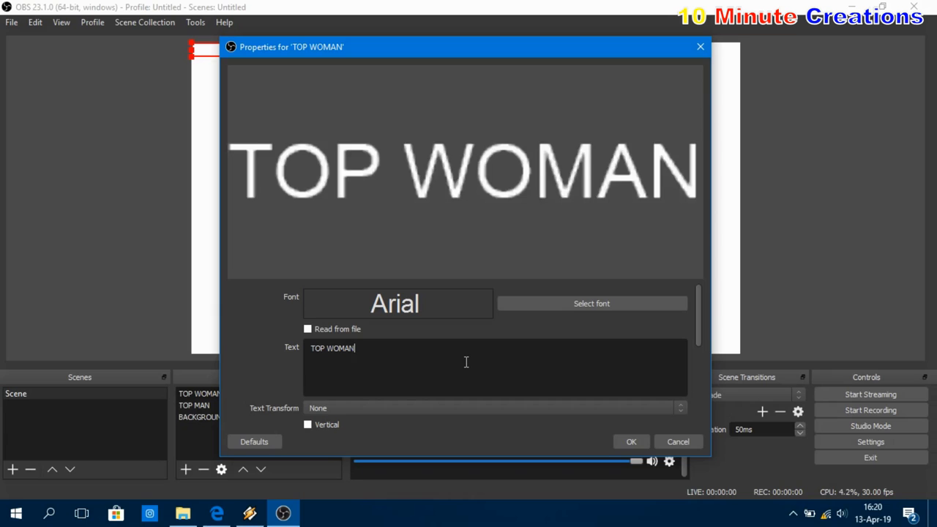
text( SUBSCRIBER ASIA)
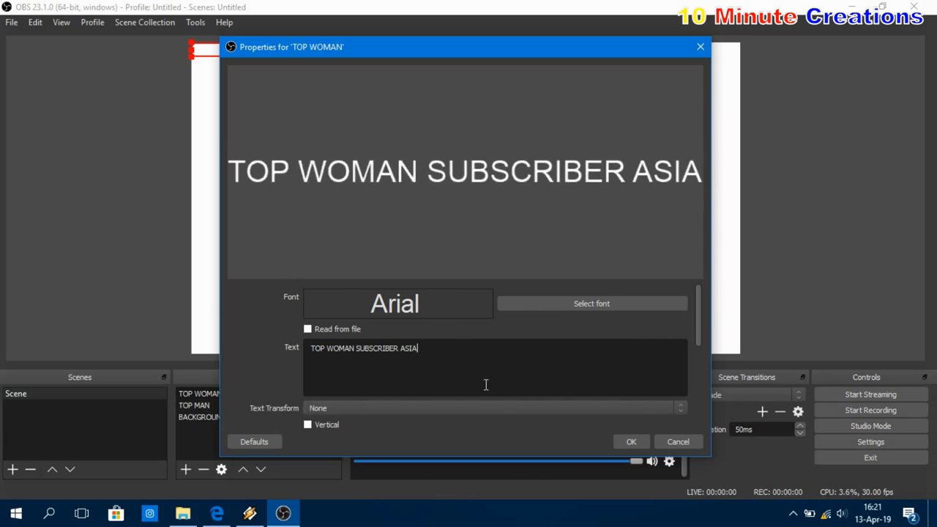
click(402, 348)
text(A)
key(BackSpace)
text(IN)
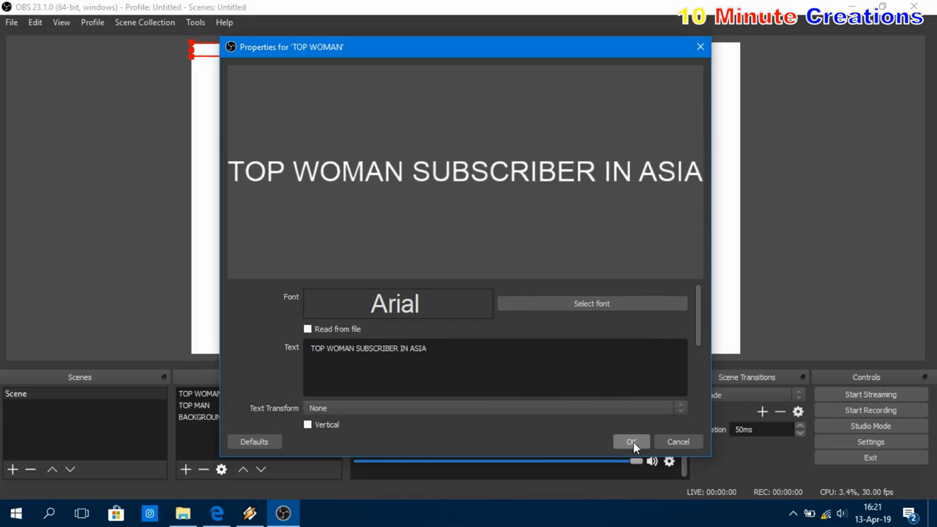
click(631, 441)
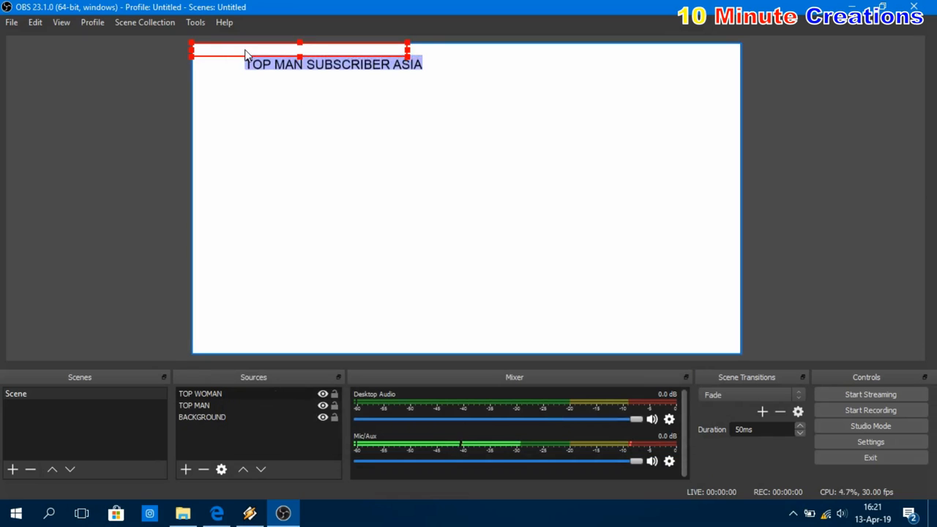
Step: Move the TOP WOMAN text to the lower left area of the canvas and set its text color to black
drag(244, 58, 278, 272)
right_click(280, 269)
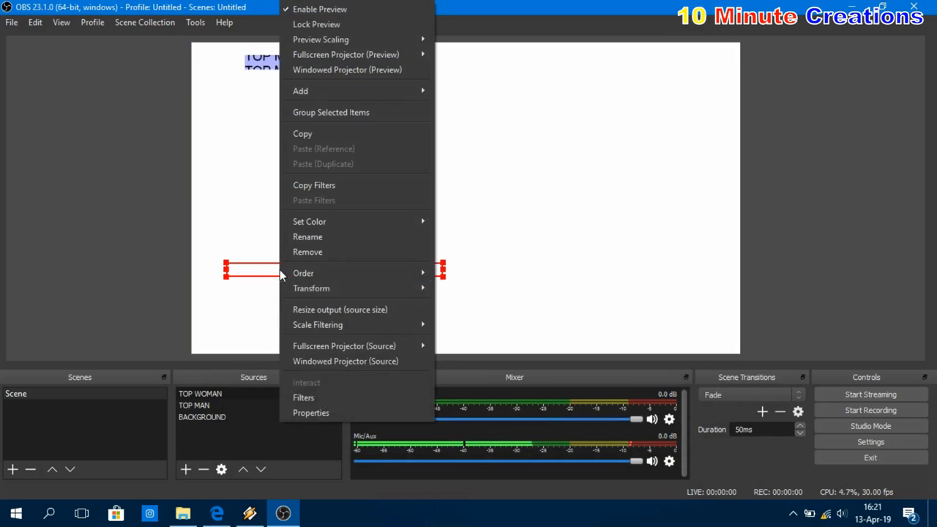
click(326, 416)
drag(700, 343, 695, 384)
click(608, 307)
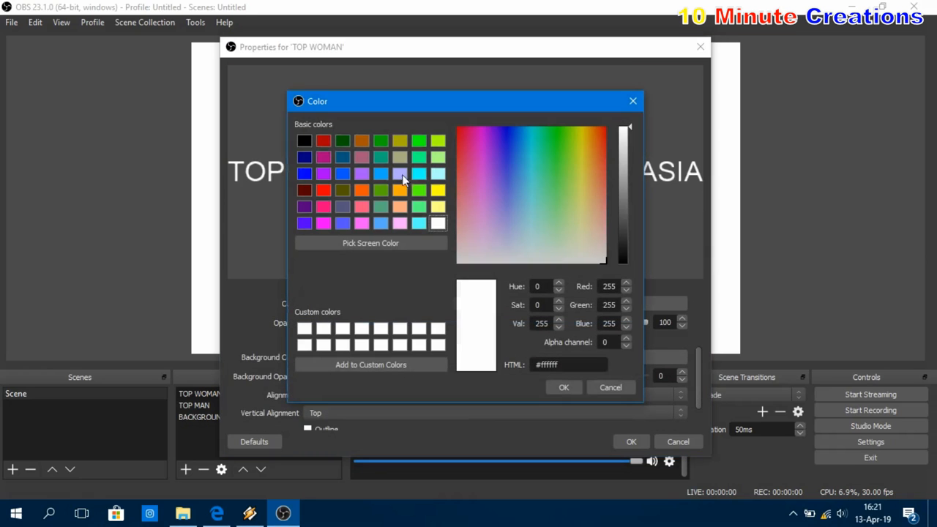
click(304, 141)
click(564, 388)
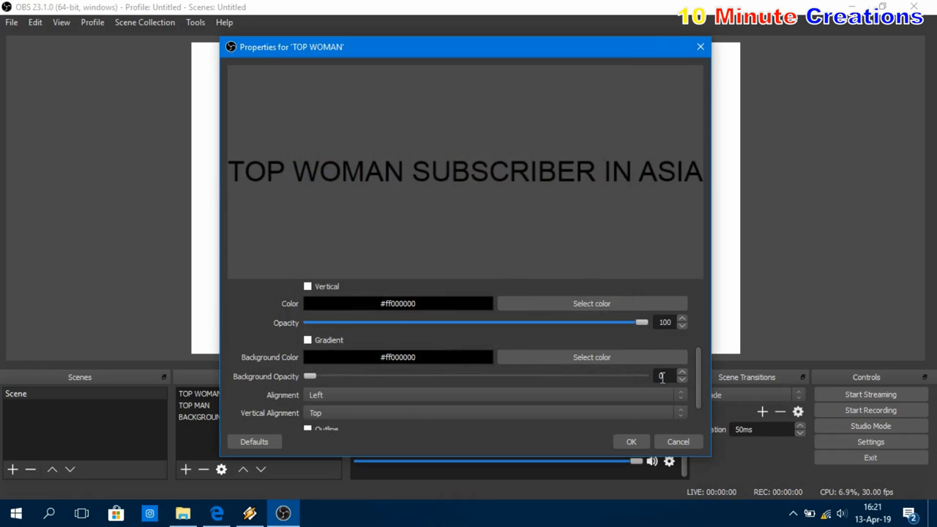
Step: Give the TOP WOMAN text a blue (#0000ff) background color with a background opacity of 30
click(597, 357)
click(303, 173)
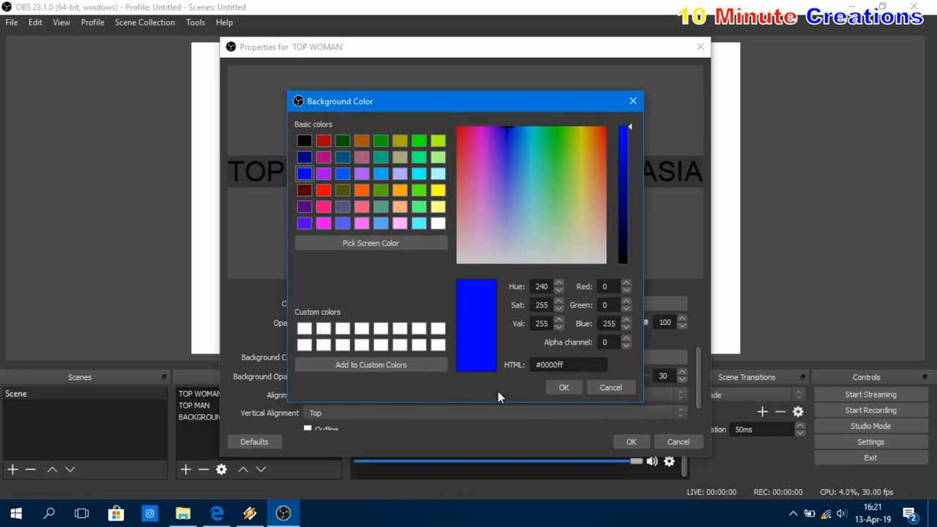
click(563, 387)
click(628, 441)
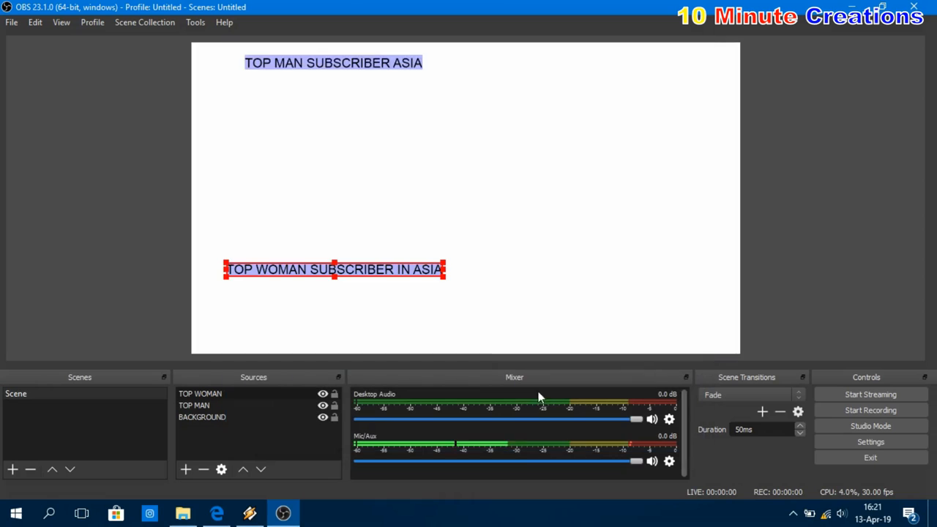
Step: Add a Scroll filter to the TOP WOMAN text with a vertical speed of -10
right_click(375, 273)
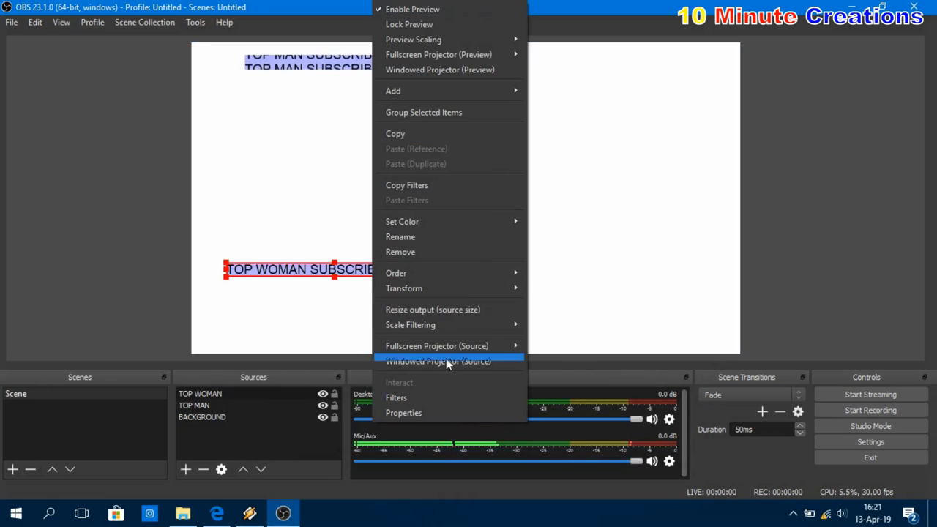
click(454, 398)
click(186, 505)
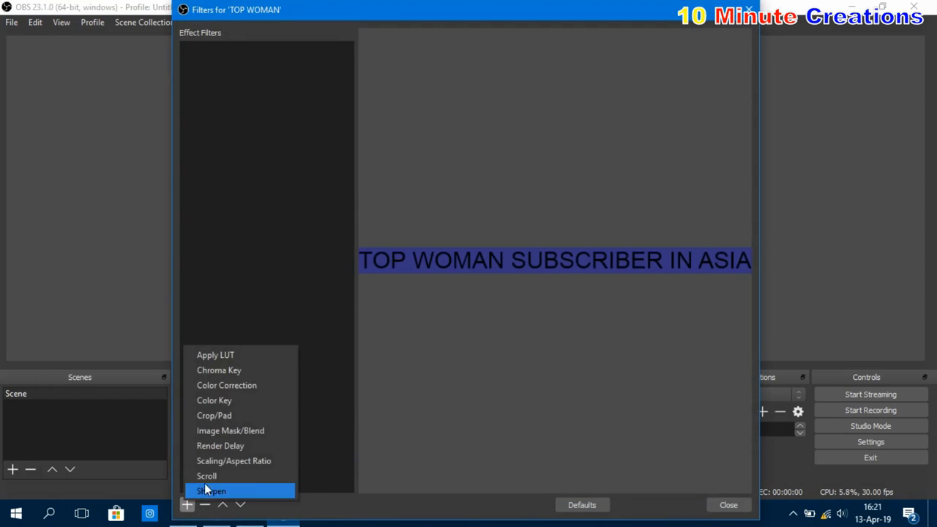
click(213, 473)
click(432, 290)
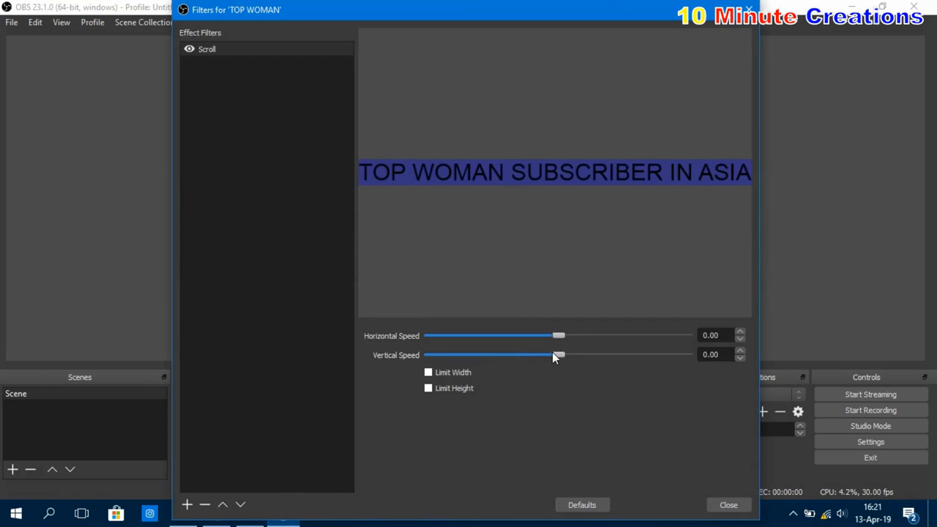
drag(553, 352, 549, 355)
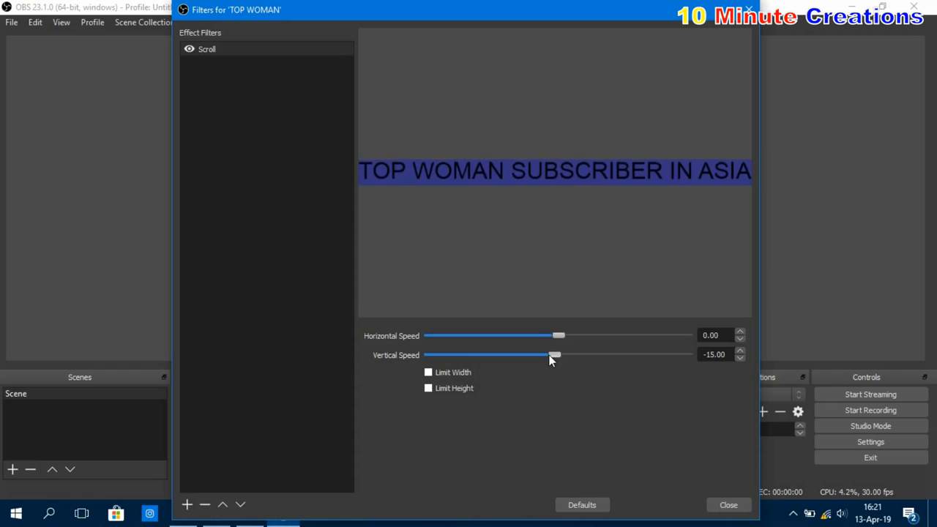
click(739, 351)
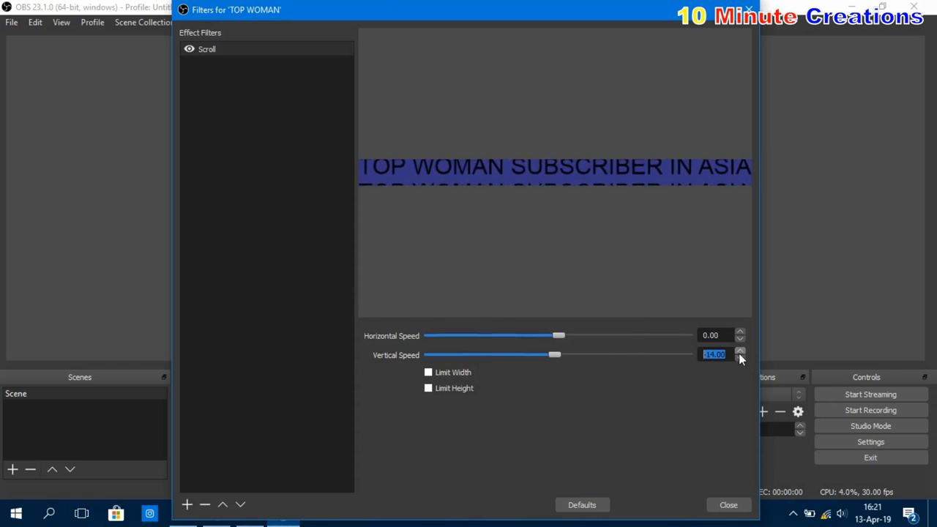
click(740, 351)
click(739, 352)
click(740, 352)
click(740, 352)
click(730, 505)
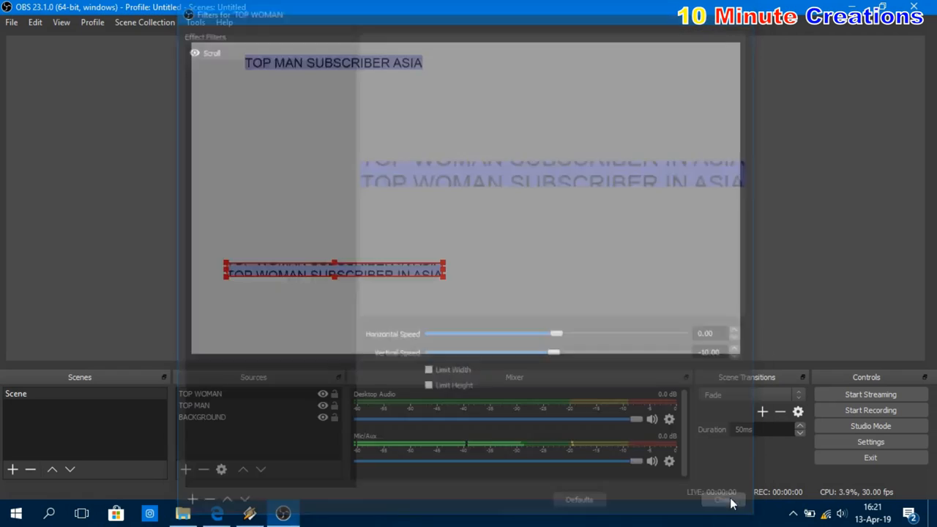
Step: Change the TOP MAN source's text to TOP MAN SUBSCRIBER IN ASIA
click(376, 72)
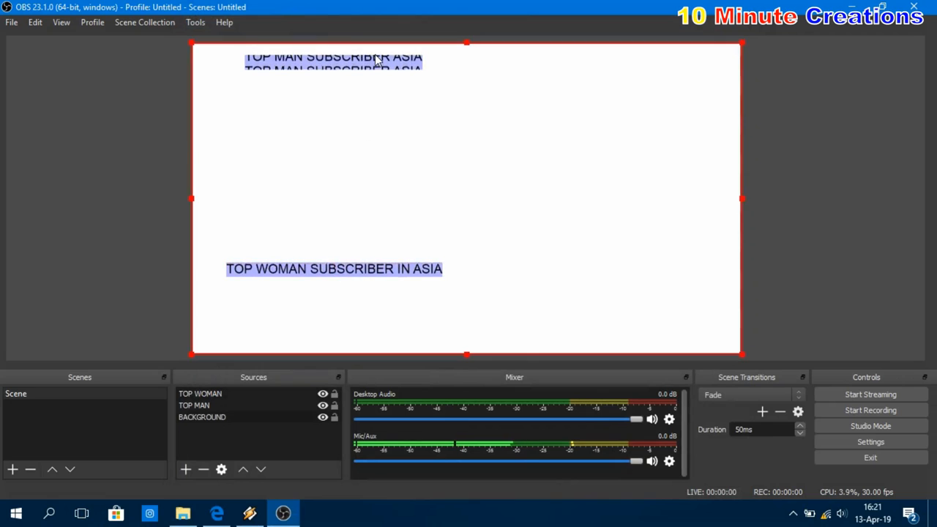
click(373, 69)
right_click(373, 69)
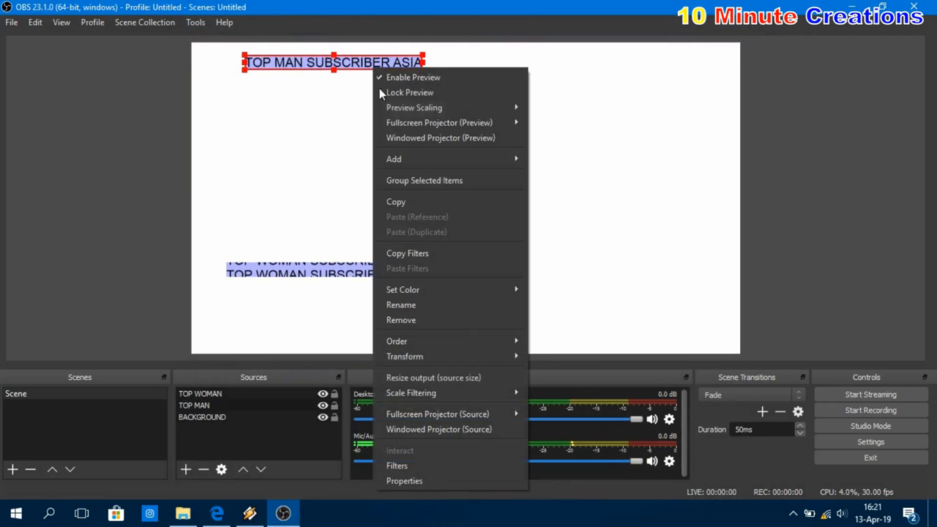
click(425, 480)
click(388, 349)
text(IN ASIA)
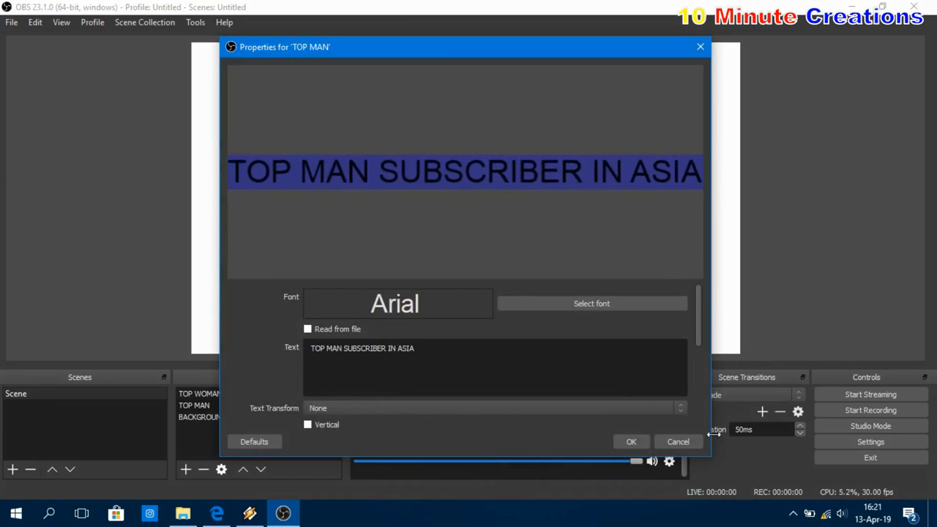
click(631, 441)
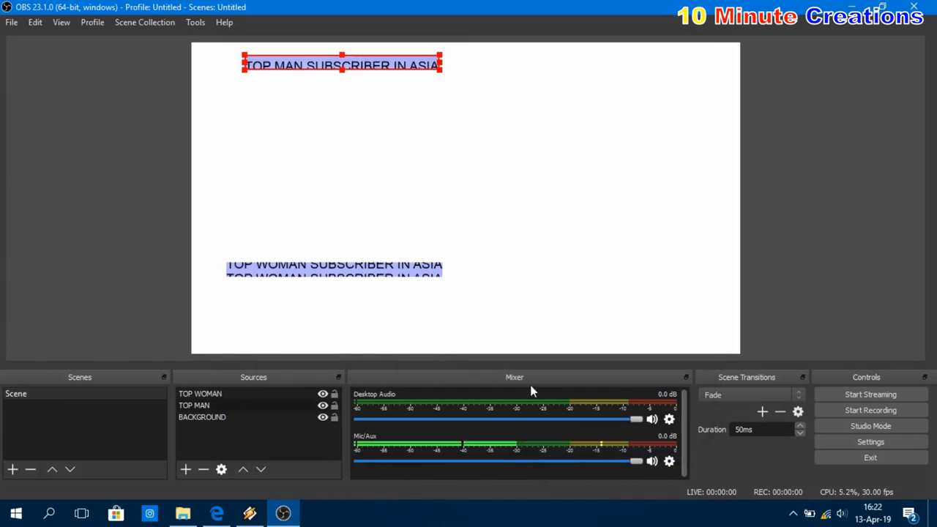
Step: Add a Text (GDI+) source named RUNNING TEXT reading DONT FORGET SUBSCRIBE MY CHANNEL "10 MINUTE CREATIONS" OK! NICE PEOPLE!
click(185, 469)
click(228, 387)
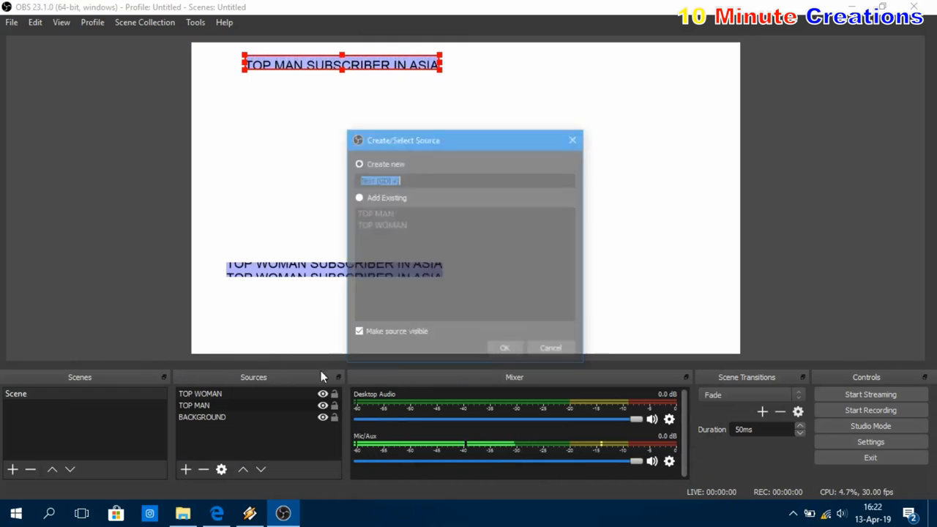
text(RUNNING TEXT)
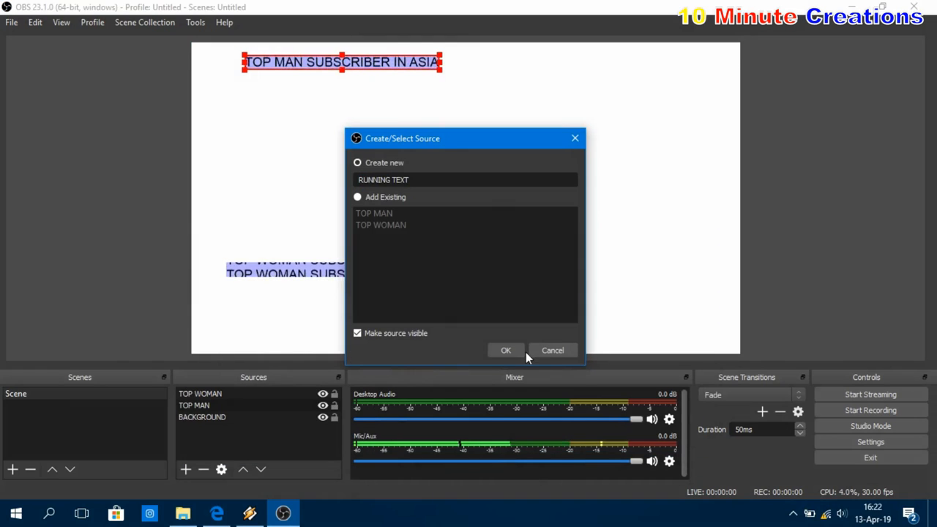
click(504, 350)
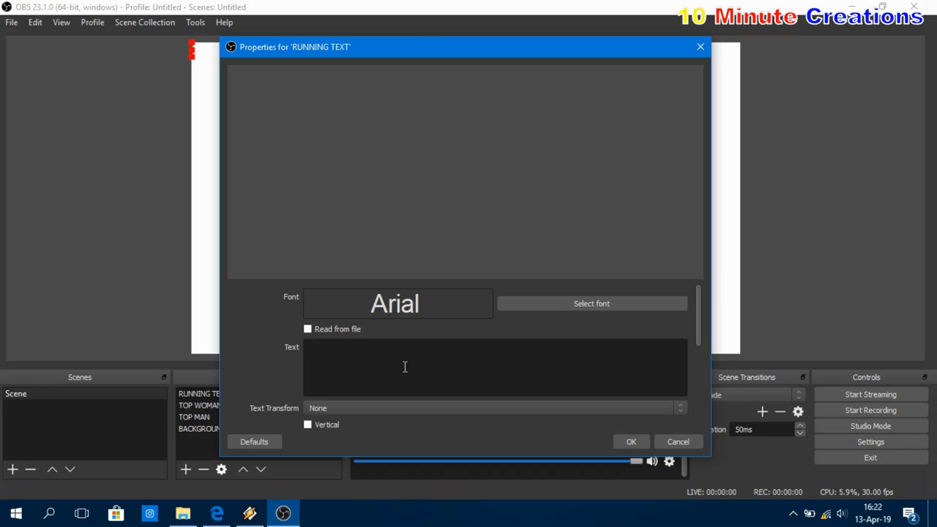
text(DONT FORGET SUBSCRIBE MY CHANNEL )
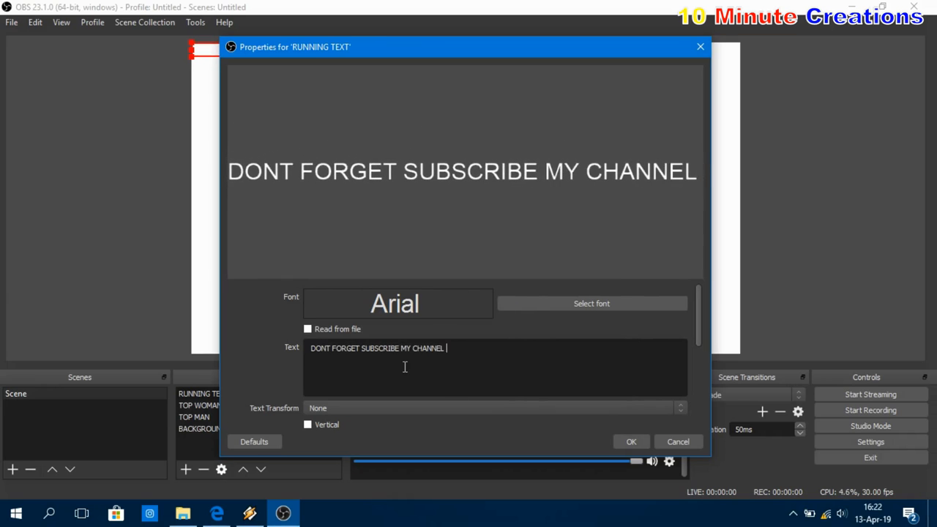
text("10 MINUTE CREATIONS")
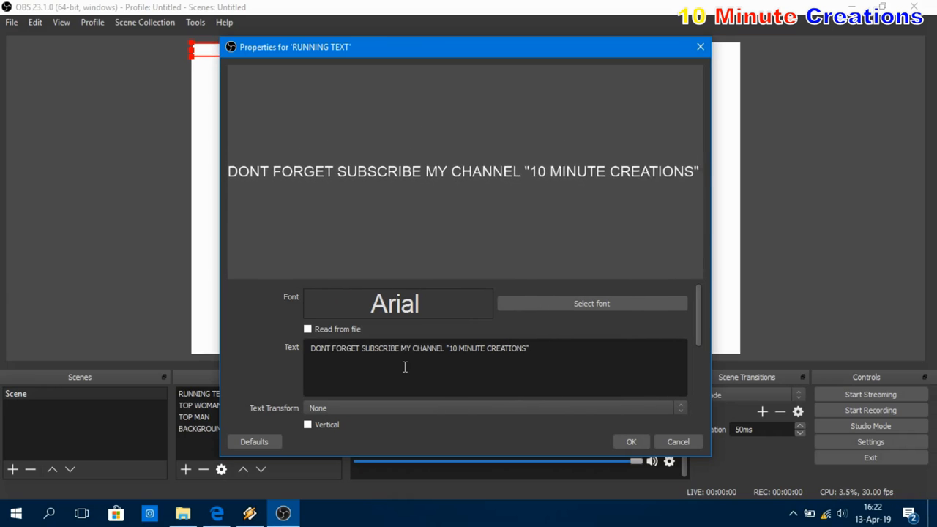
text( OK! NICE PEOPLE!)
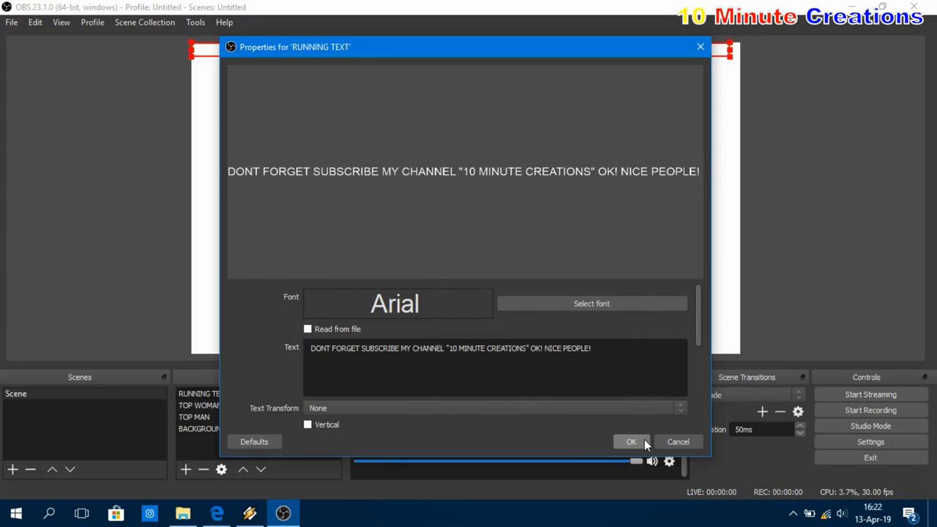
Step: Set the RUNNING TEXT color to black (#000000) and its background opacity to 25
drag(699, 342, 695, 394)
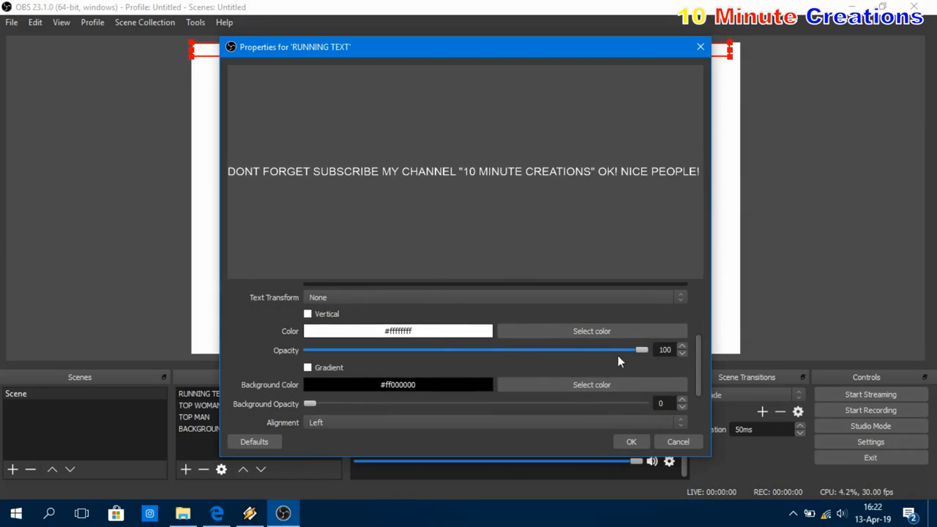
click(565, 329)
click(305, 141)
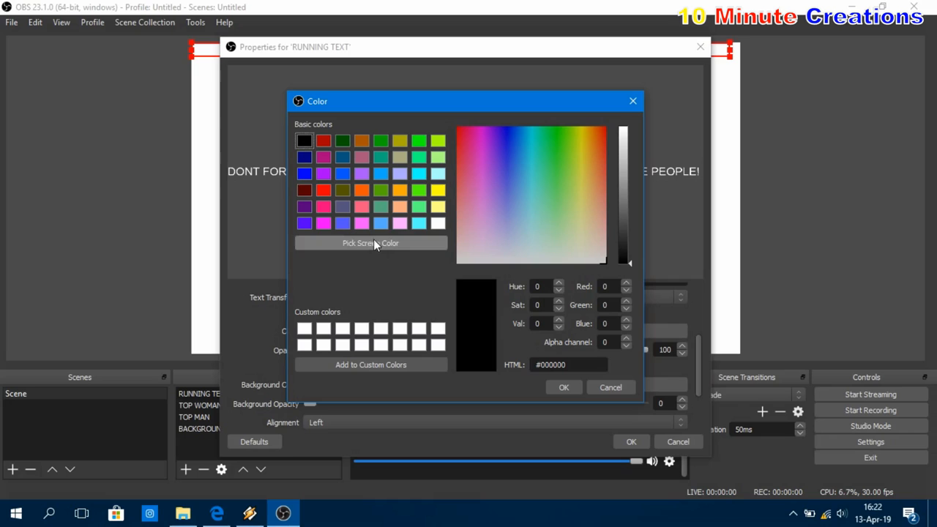
click(562, 388)
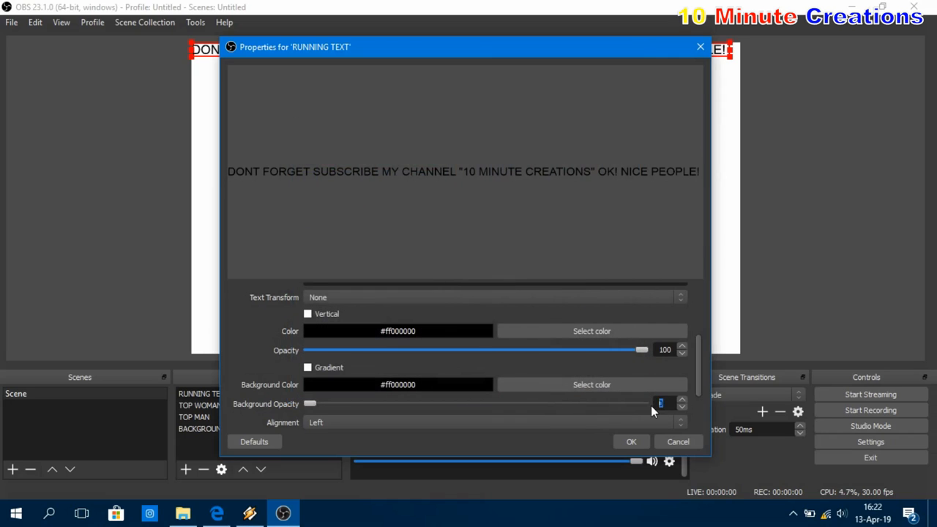
text(25)
click(639, 443)
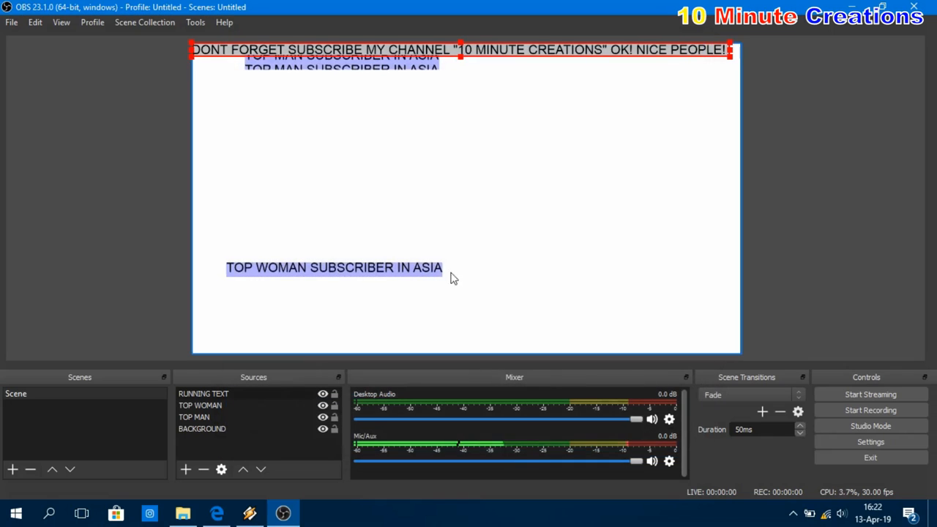
Step: Move the RUNNING TEXT to the canvas's bottom edge and stretch it to span the full canvas width
drag(534, 59, 533, 349)
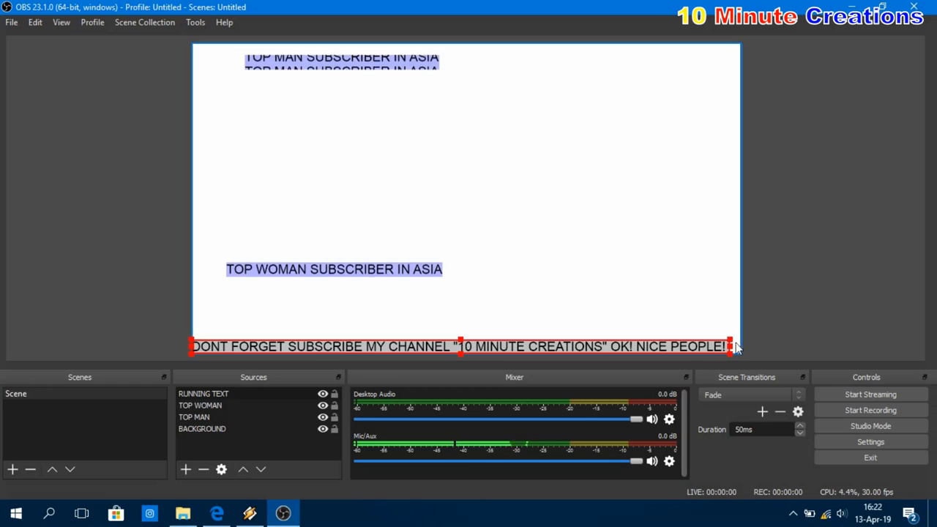
drag(730, 341, 743, 348)
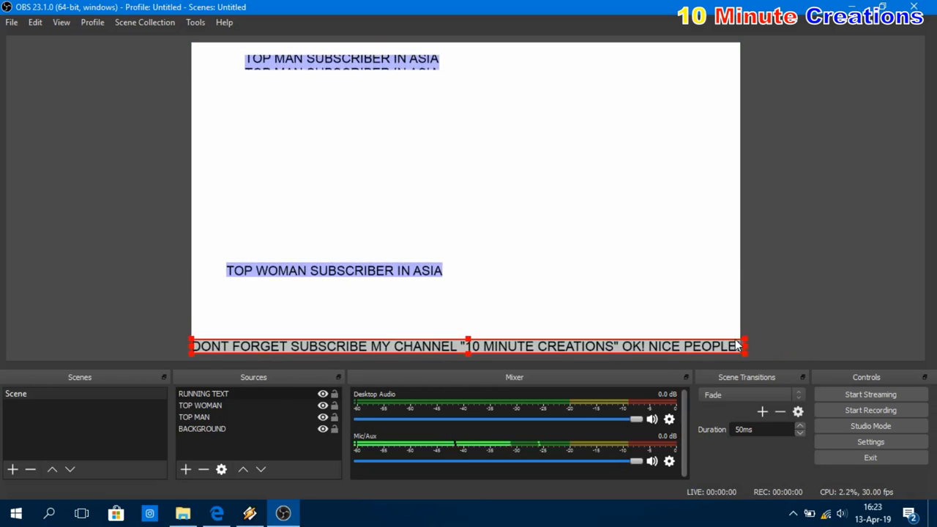
Step: Add a Scroll filter to the RUNNING TEXT with a horizontal speed of 80
right_click(394, 346)
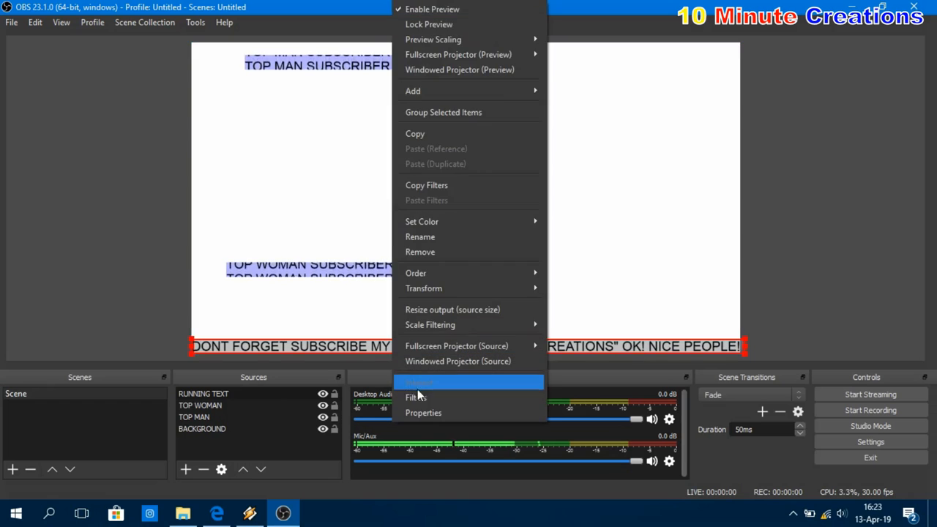
click(417, 393)
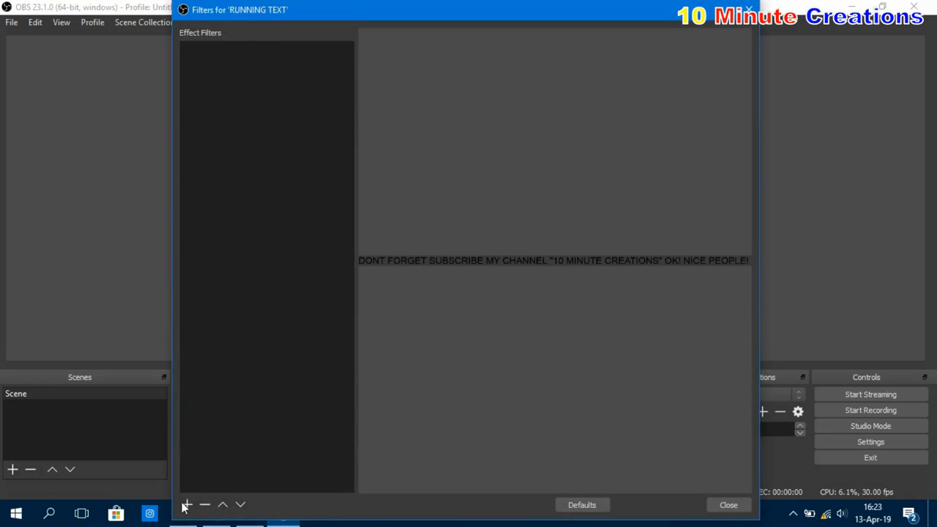
click(187, 506)
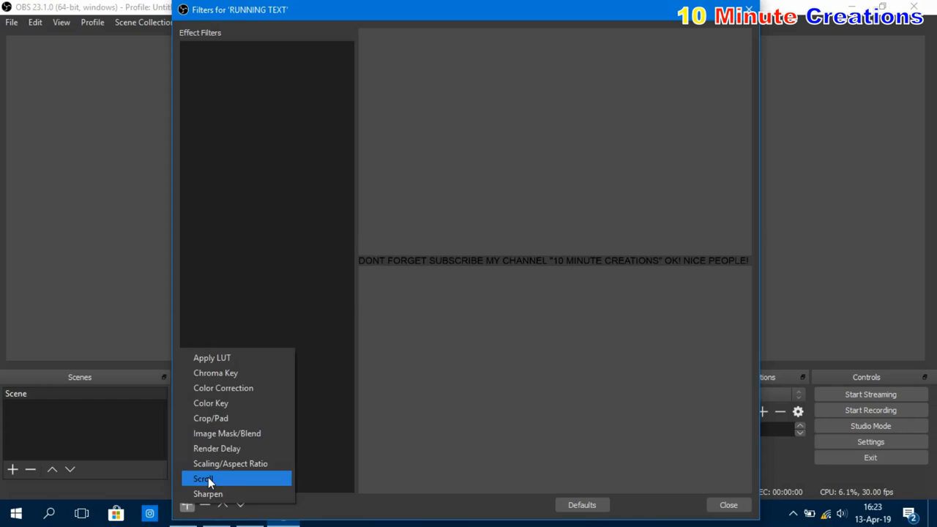
click(208, 478)
click(443, 289)
click(599, 335)
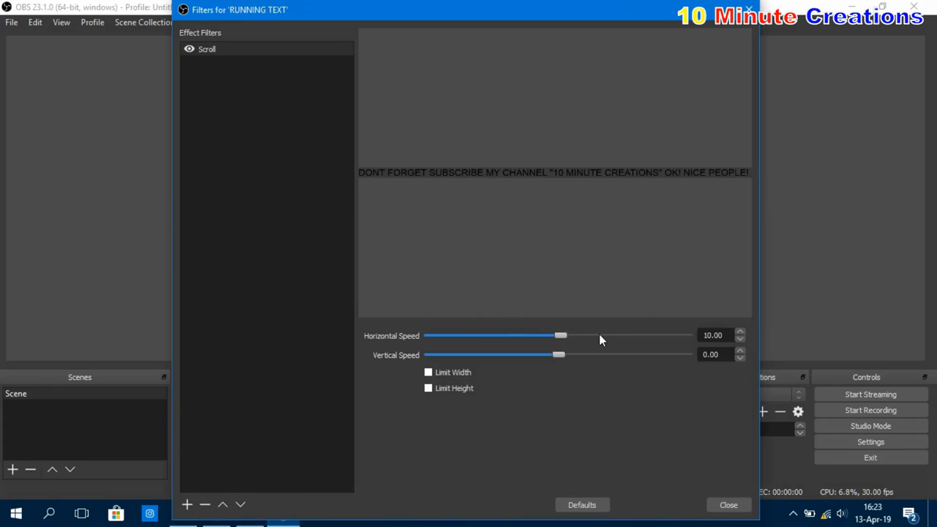
click(610, 336)
click(617, 336)
click(620, 336)
click(628, 337)
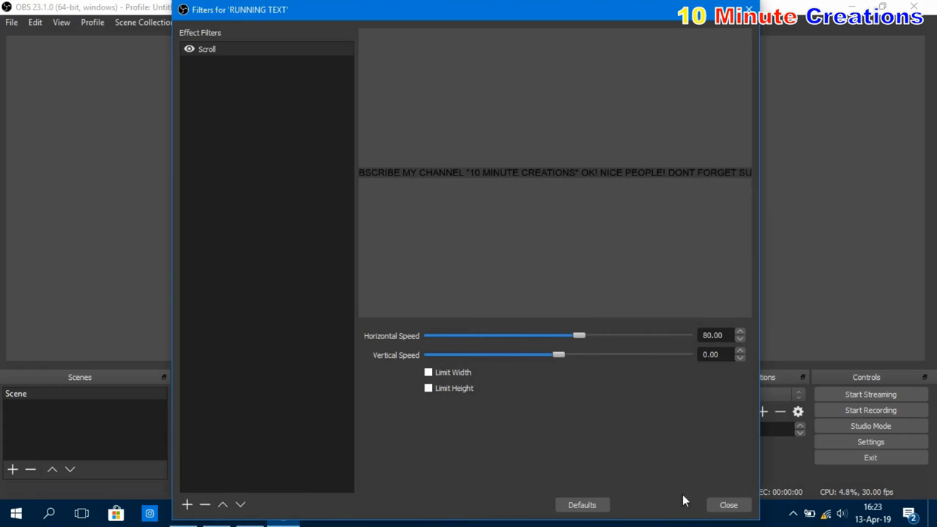
click(719, 510)
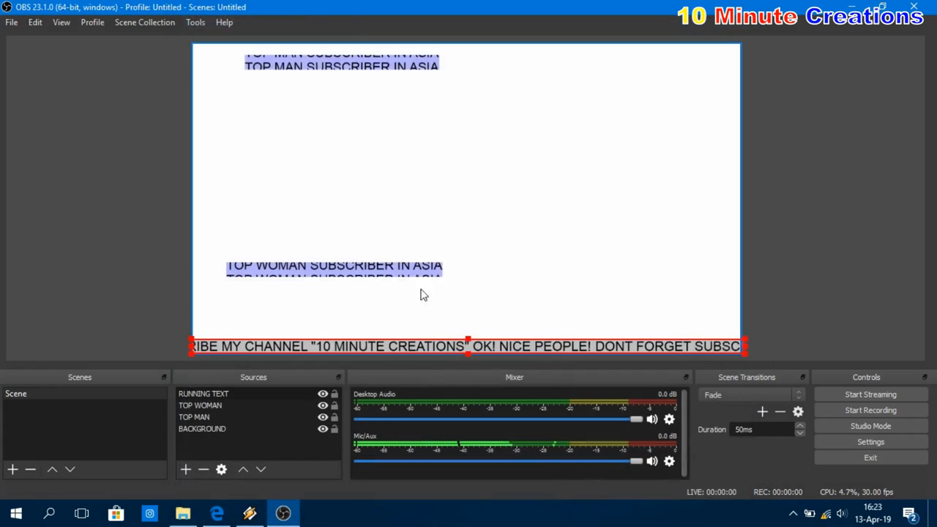
Step: Copy the RUNNING TEXT source, paste it as a reference, and place the copy along the canvas's top edge
right_click(234, 391)
click(275, 103)
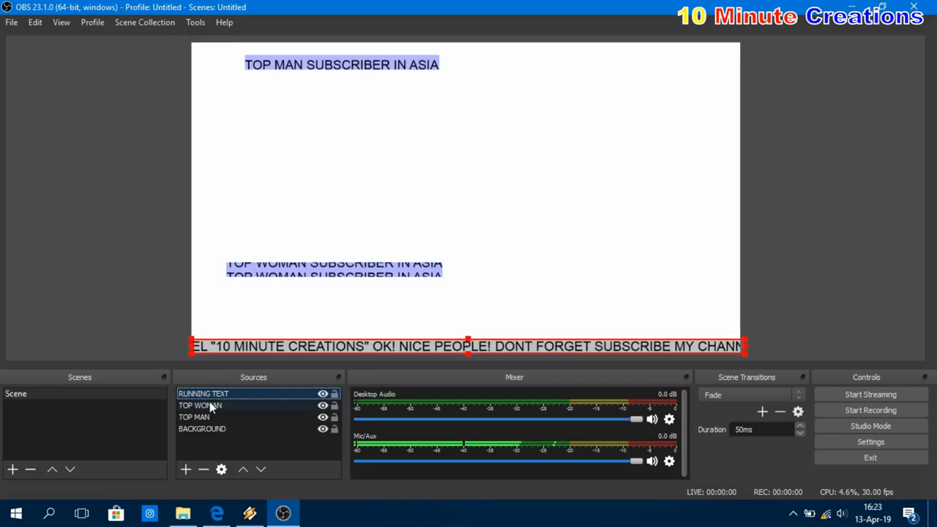
right_click(219, 395)
click(260, 118)
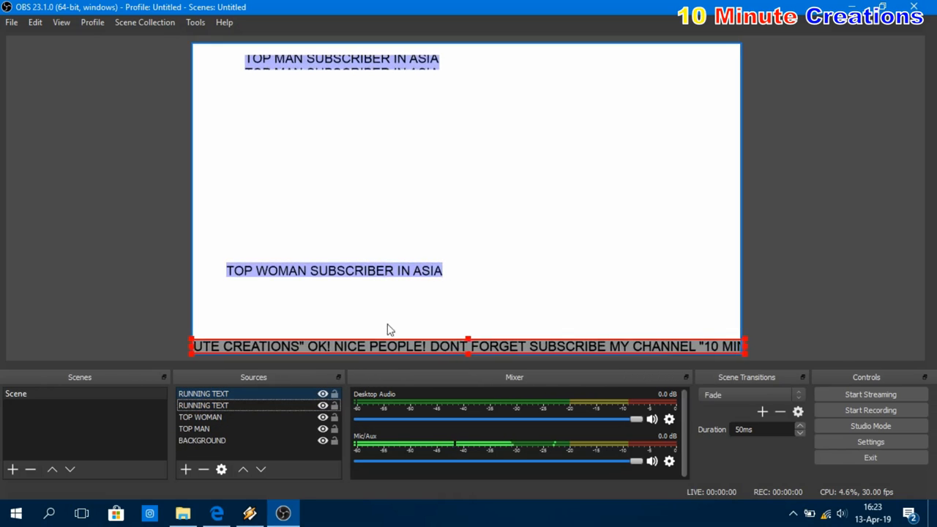
drag(397, 347, 397, 57)
Step: Shift the TOP MAN title slightly right below the upper running text, and move the TOP WOMAN title up to just below the canvas's middle
click(358, 67)
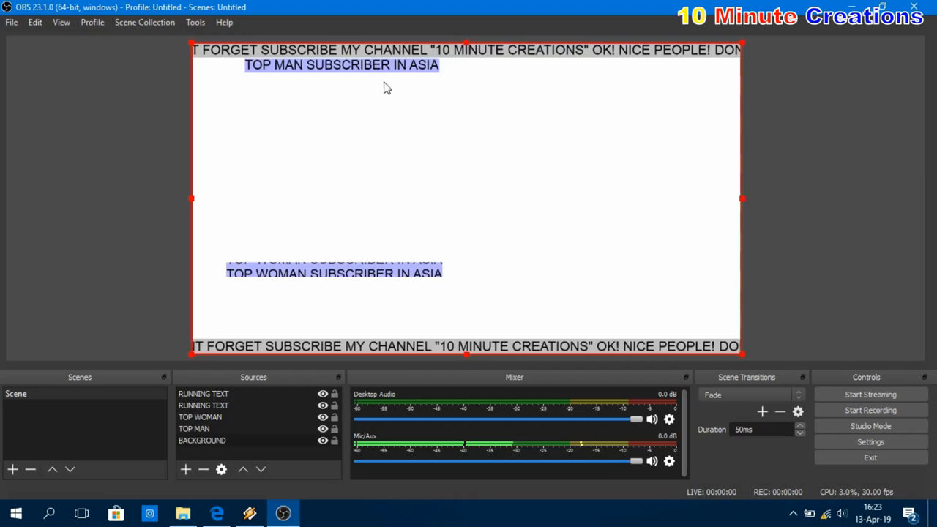
key(Right)
key(Right)
key(Right)
key(Right)
key(Right)
key(Right)
key(Right)
key(Right)
key(Right)
key(Right)
key(Right)
key(Right)
key(Right)
key(Right)
key(Right)
key(Right)
key(Right)
key(Right)
key(Right)
key(Right)
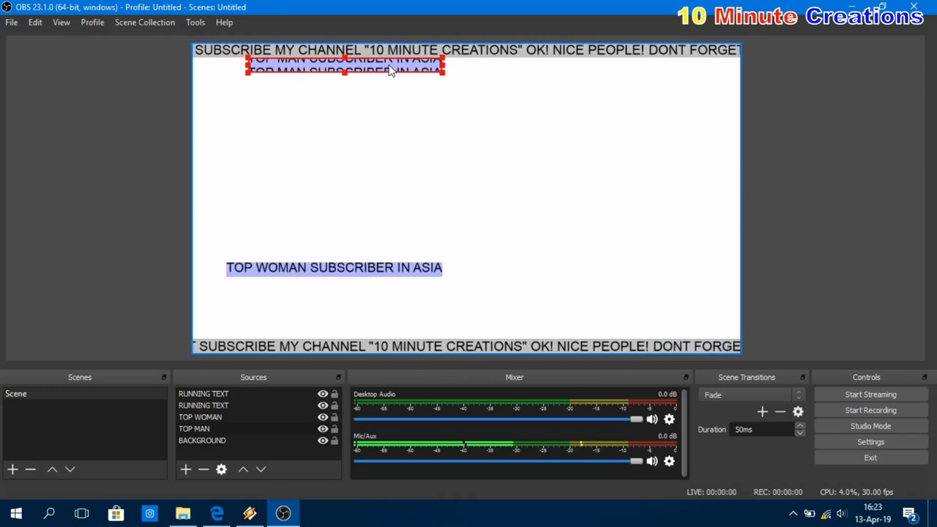
click(386, 271)
drag(386, 271, 409, 225)
Step: Add a Text (GDI+) source named #1 containing the text #1
click(185, 469)
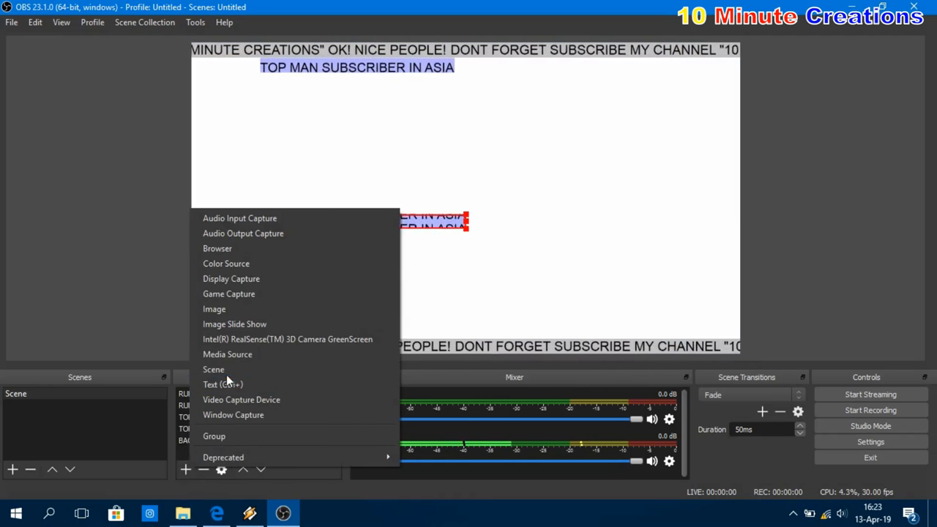
click(230, 384)
text(#1)
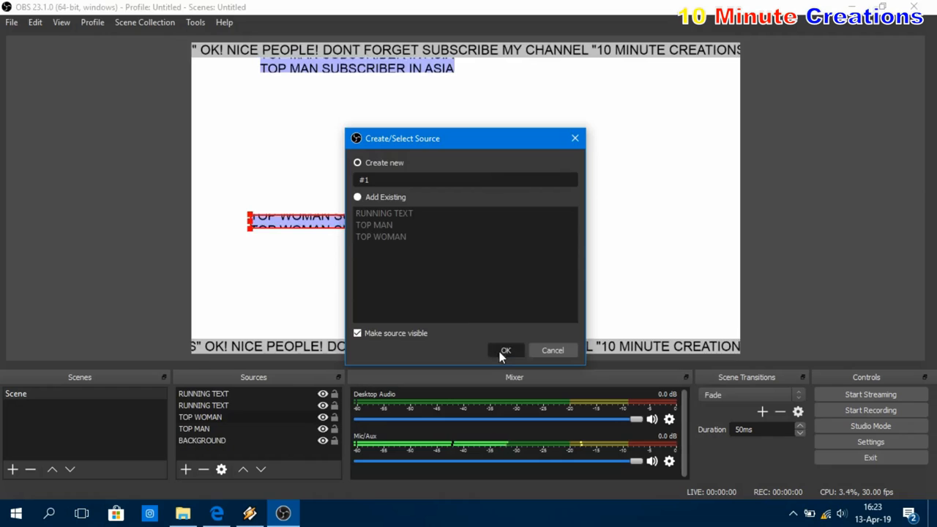
click(502, 350)
click(423, 372)
text(#1)
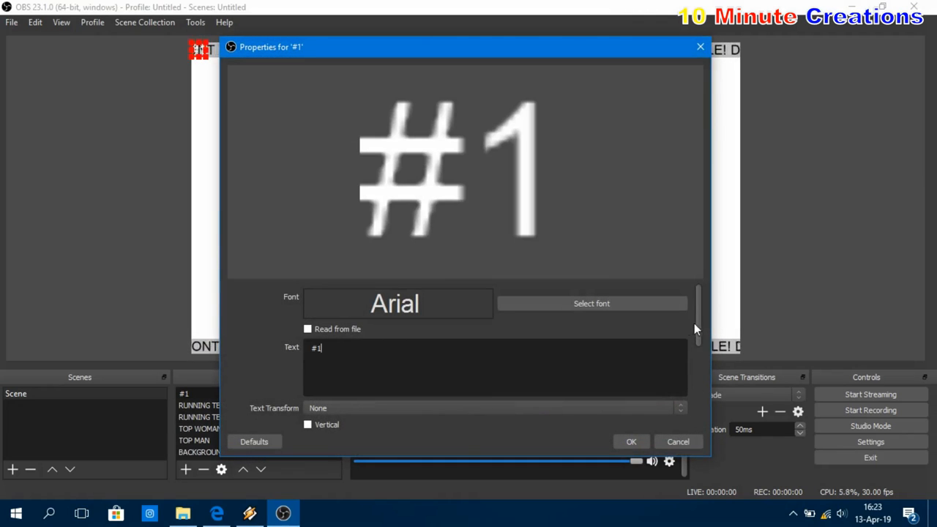
Step: Set the #1 label's text color to black (#000000)
scroll(696, 328, down, 3)
click(660, 366)
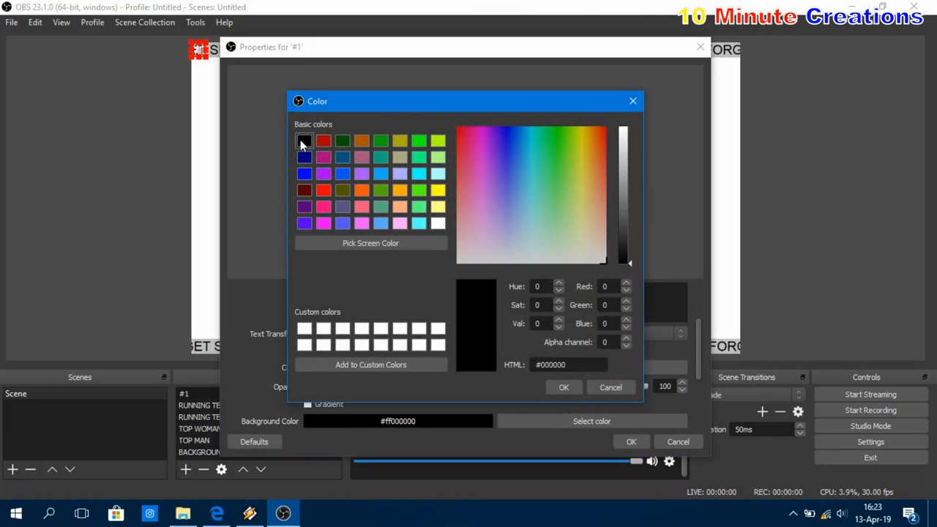
click(572, 387)
click(635, 441)
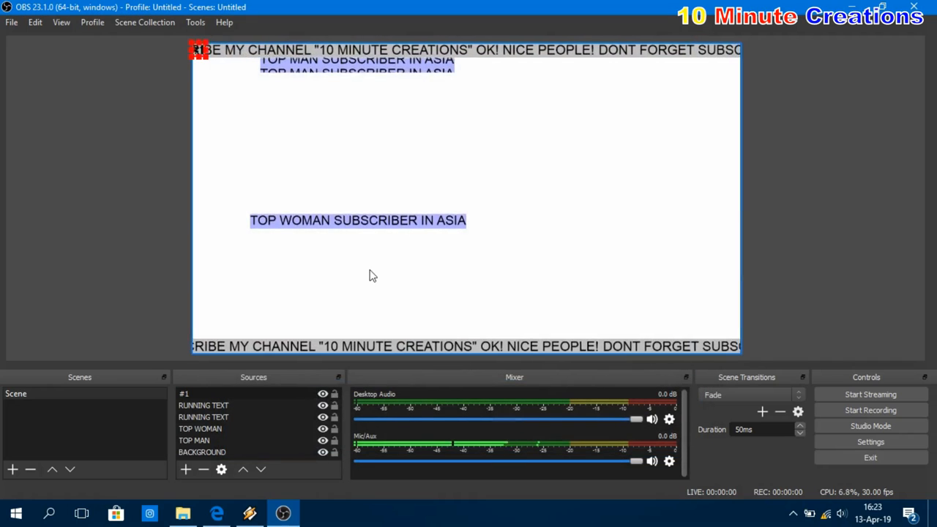
Step: Copy the #1 source, paste it as a reference, and place one #1 below the left part of the TOP MAN title
right_click(248, 396)
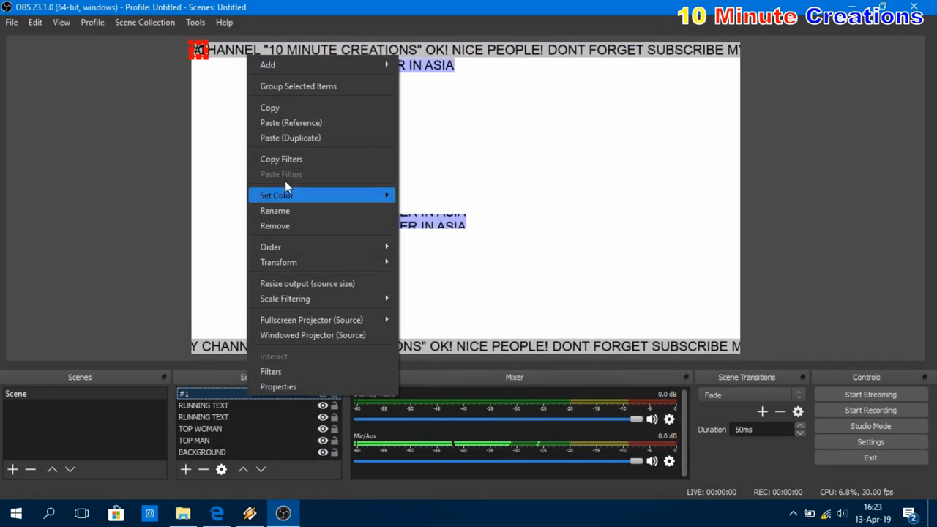
click(286, 107)
right_click(263, 388)
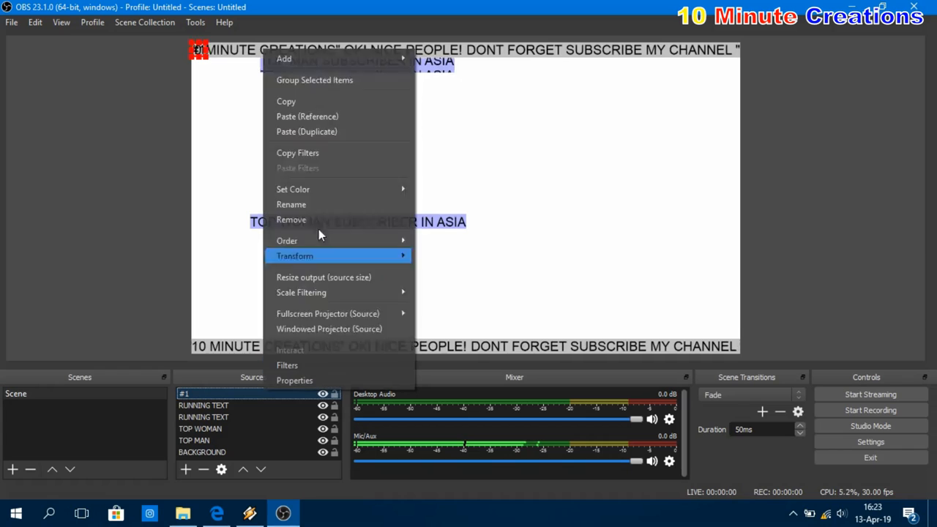
click(344, 123)
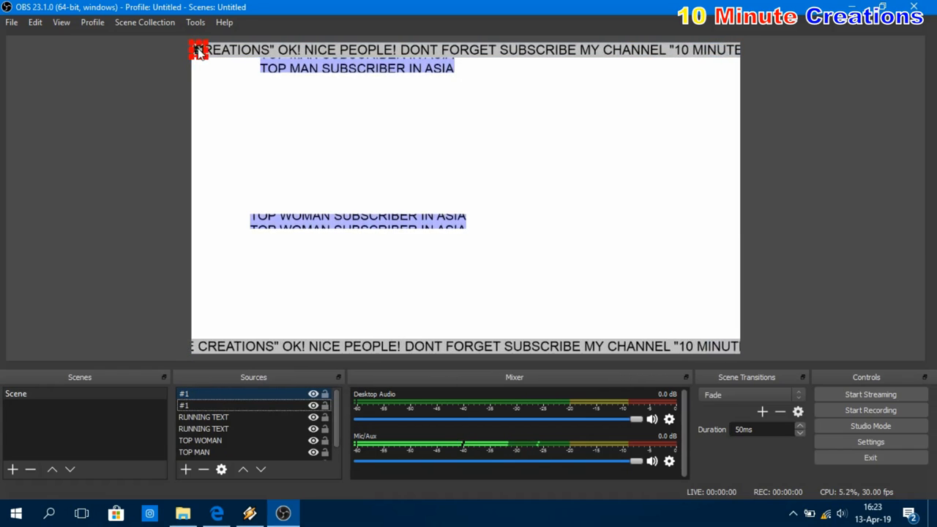
drag(198, 49, 275, 96)
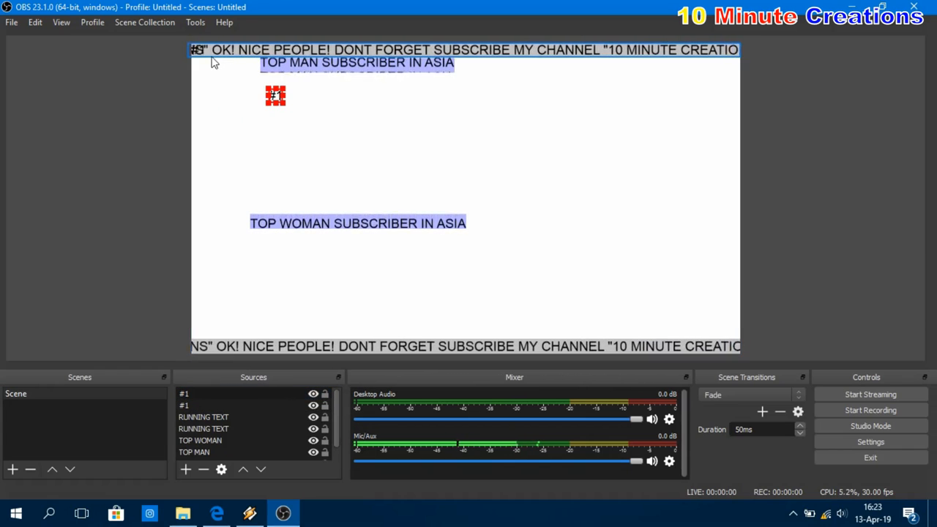
Step: Move the other #1 label from the canvas's upper-left corner to below the left part of the TOP WOMAN title
click(243, 397)
double_click(243, 399)
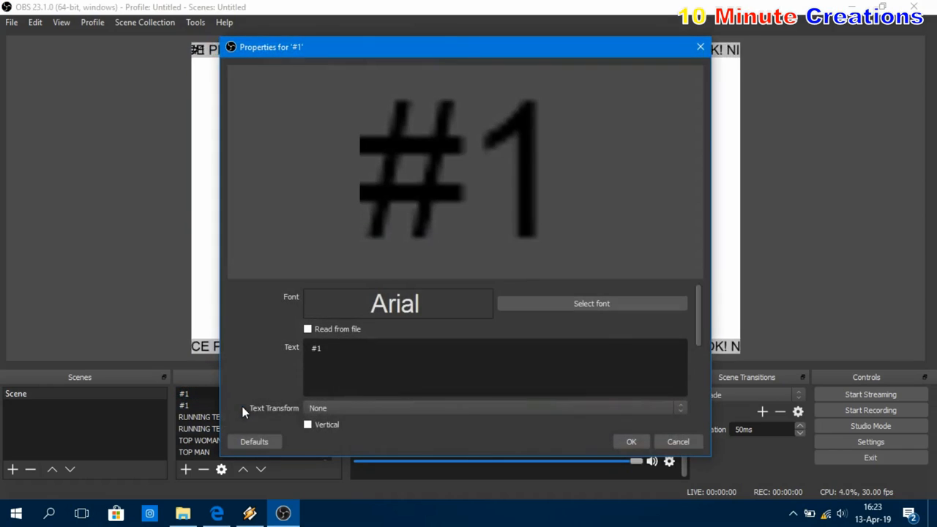
click(680, 441)
click(216, 405)
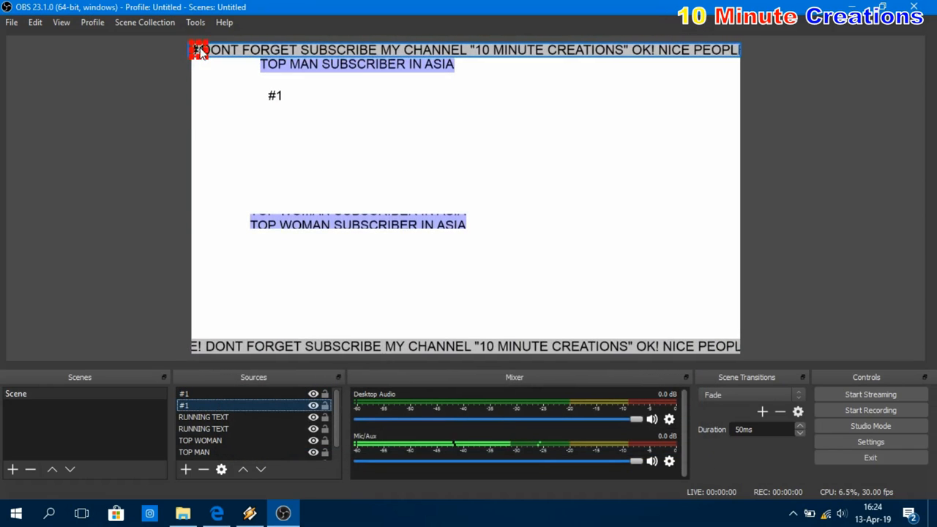
drag(199, 52, 273, 258)
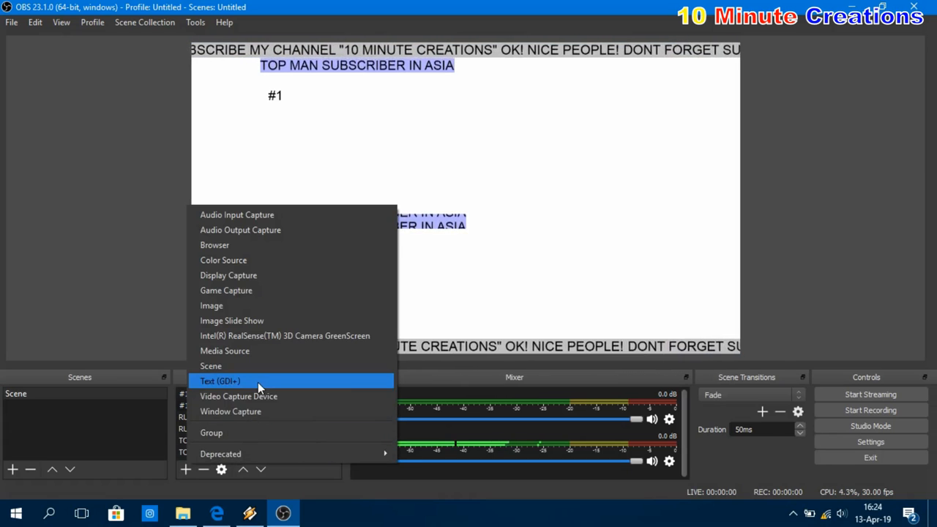
Step: Add a Text (GDI+) source named #2 containing the text #2 in black
click(258, 382)
text(#2)
key(Return)
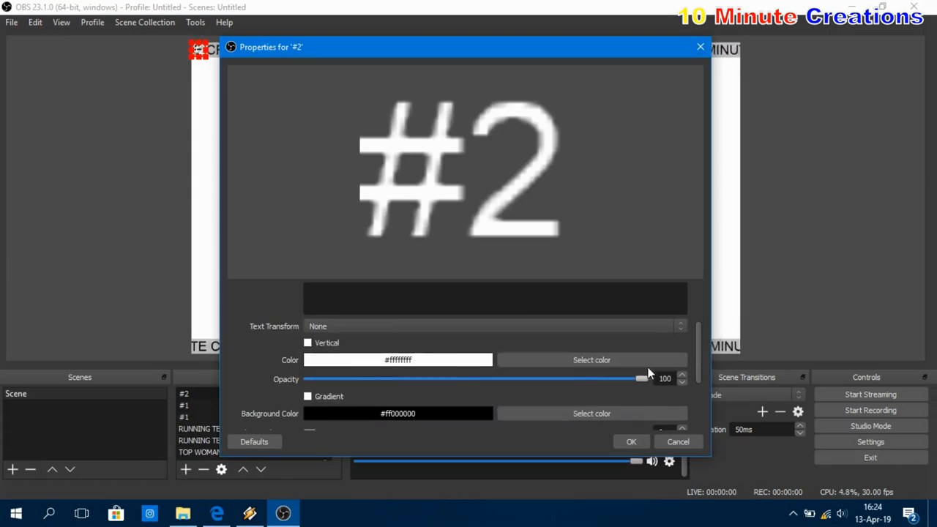
click(645, 361)
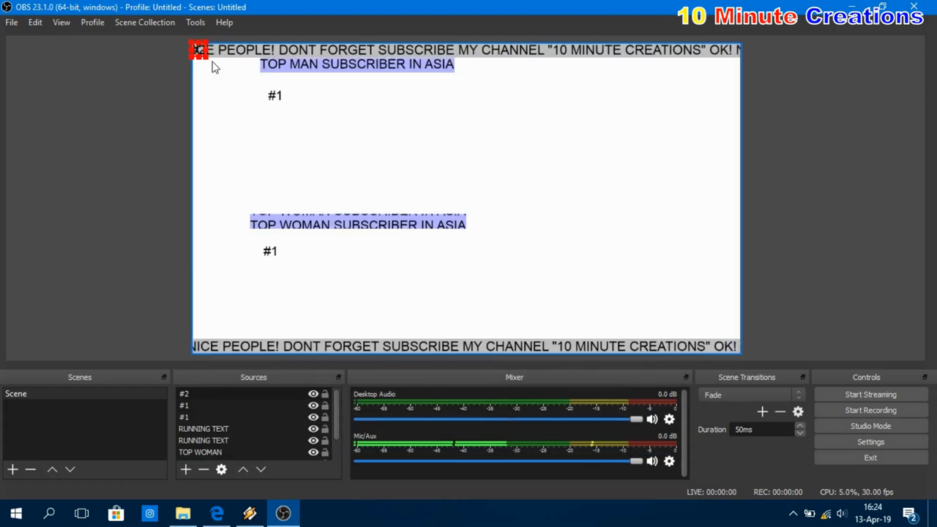
Step: Place #2 below the right part of the TOP MAN title and a pasted reference copy of it below the TOP WOMAN title
drag(199, 49, 401, 92)
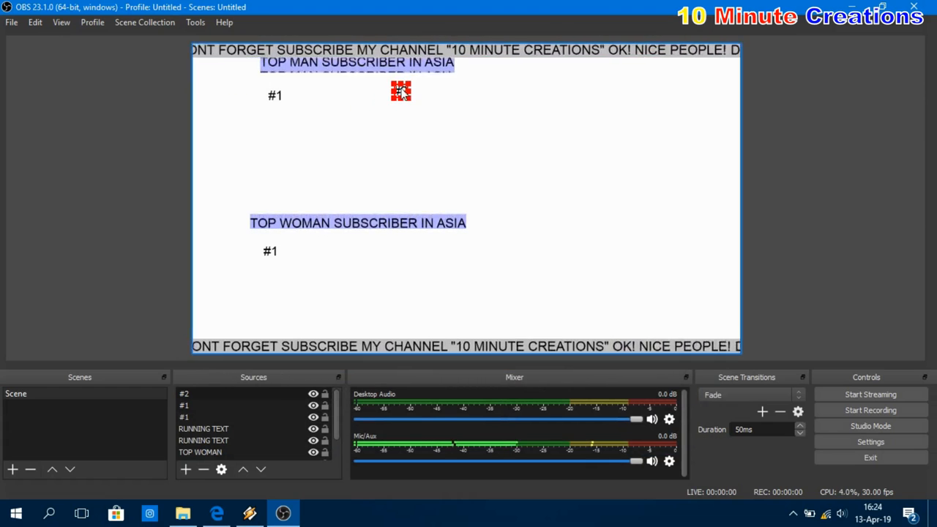
right_click(224, 53)
click(233, 134)
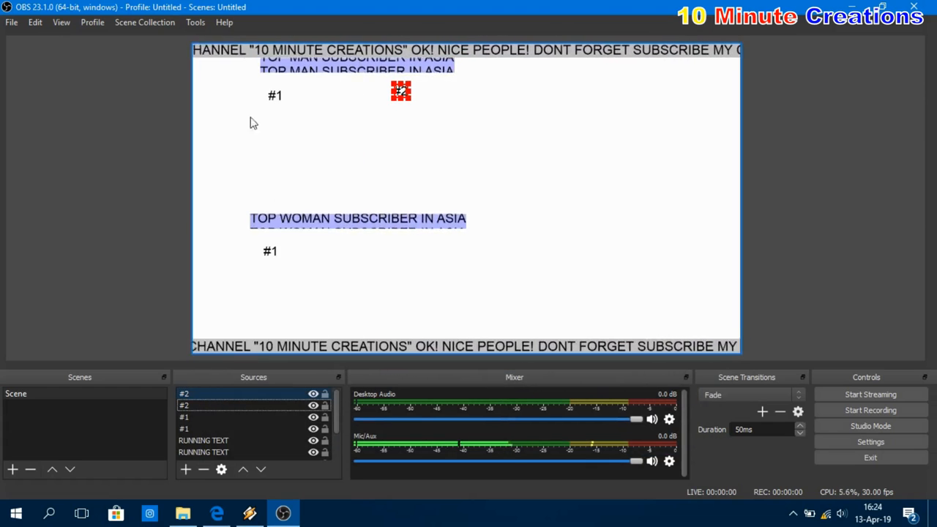
drag(402, 91, 407, 248)
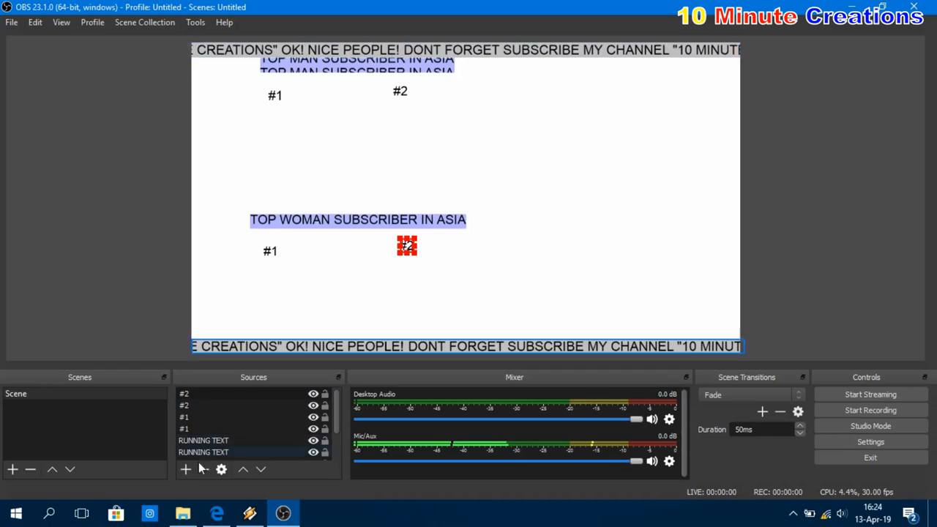
Step: Add a Text (GDI+) source named (INDONESIA) containing the text (INDONESIA)
click(187, 469)
click(268, 388)
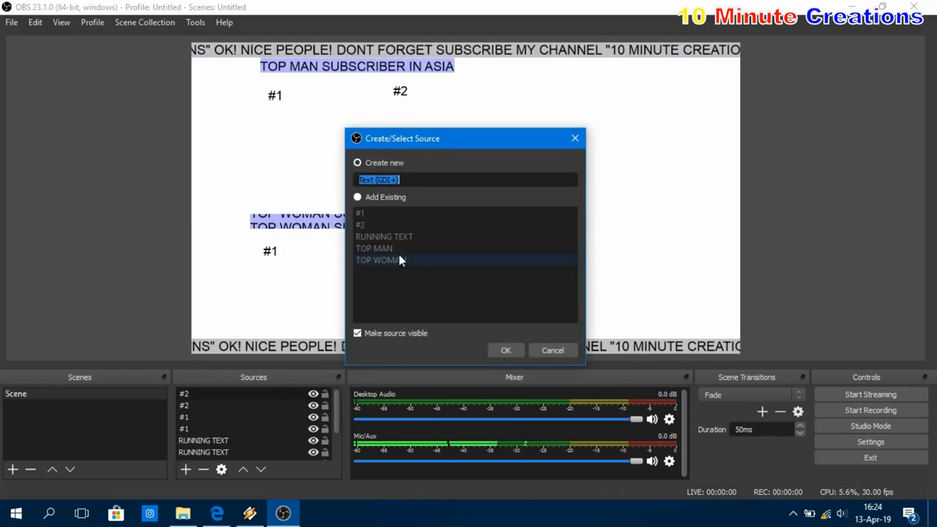
text((INDONESIA))
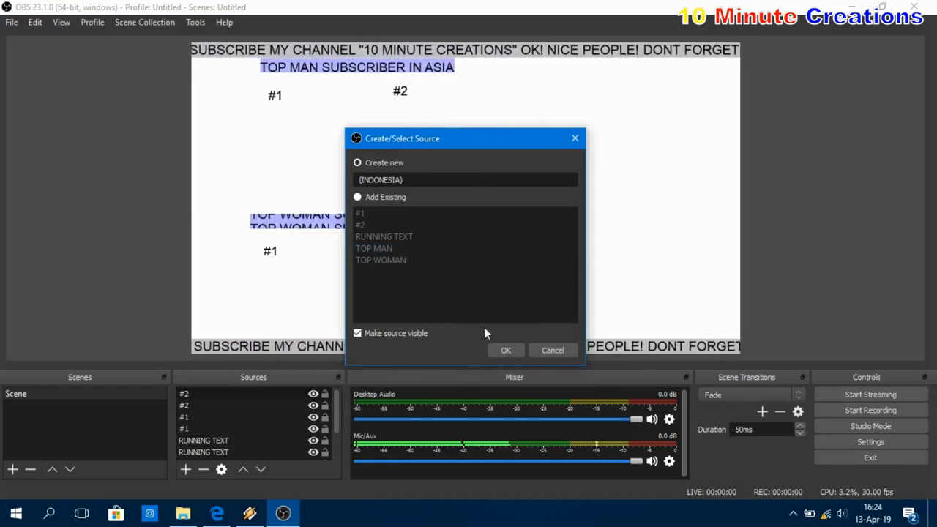
key(Return)
click(469, 377)
text((INDONESIA))
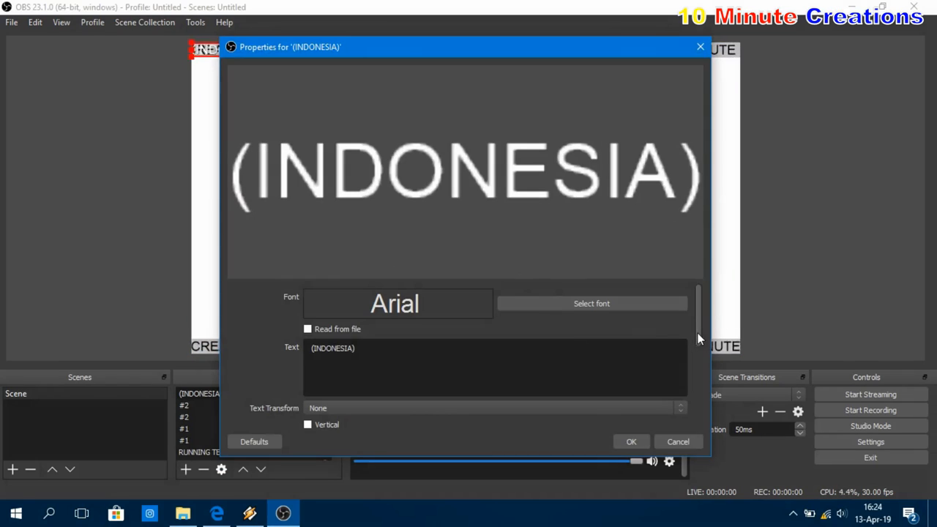
Step: Color the (INDONESIA) text black and place it just above the right part of the TOP WOMAN title
drag(698, 339, 694, 370)
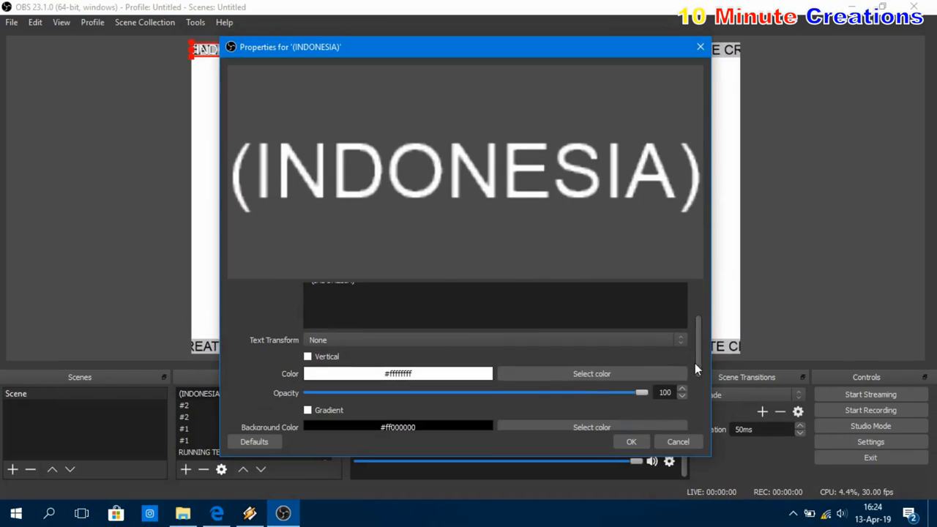
click(592, 374)
click(562, 388)
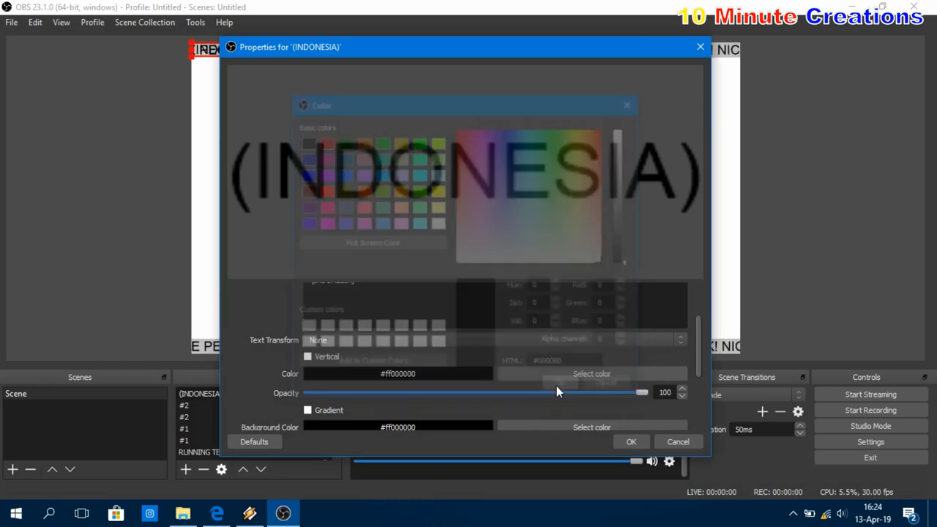
drag(698, 371, 666, 403)
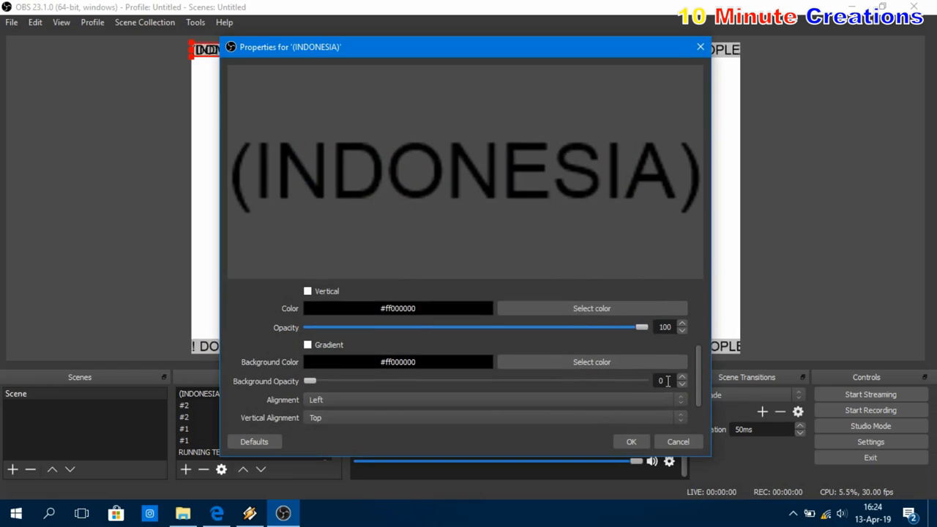
click(622, 444)
drag(224, 50, 402, 197)
Step: Copy the (INDONESIA) source, paste it as a reference, and place the copy below the lower #1, just above the bottom running text
right_click(210, 394)
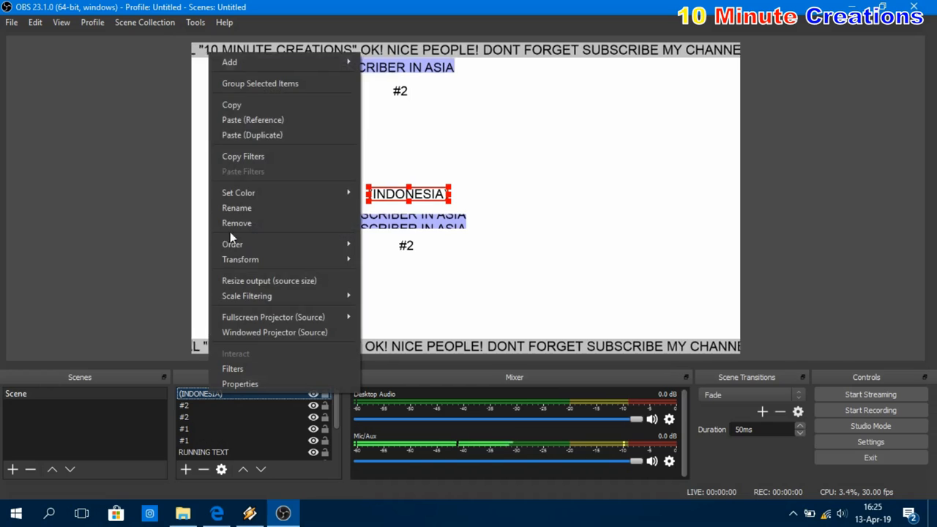
click(253, 105)
right_click(230, 394)
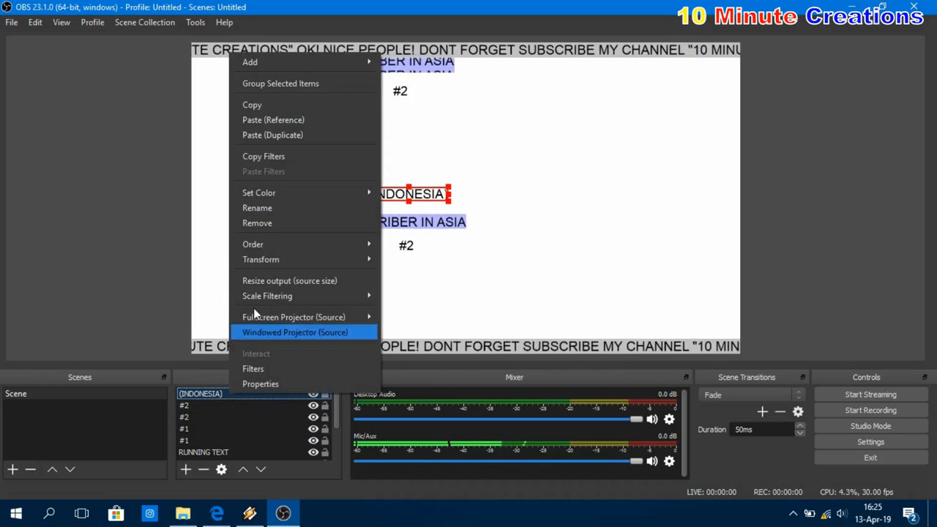
click(273, 120)
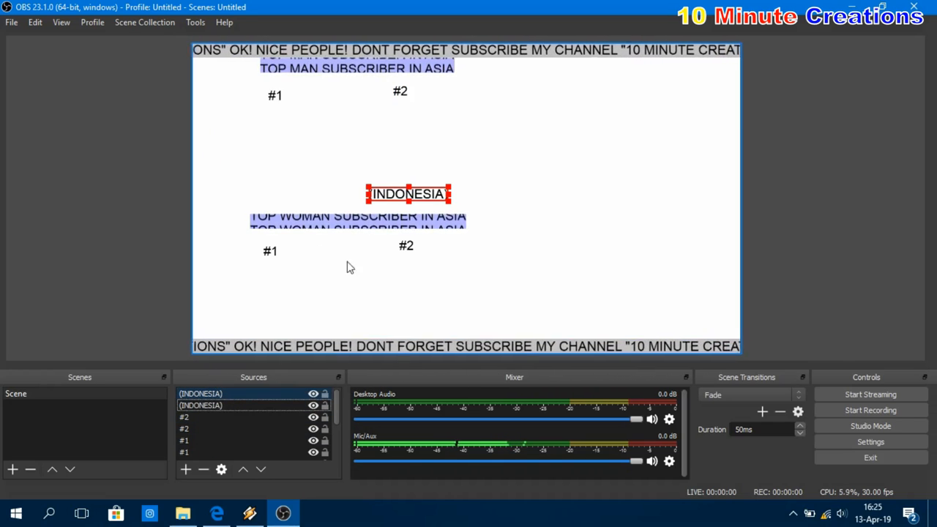
drag(390, 194, 257, 320)
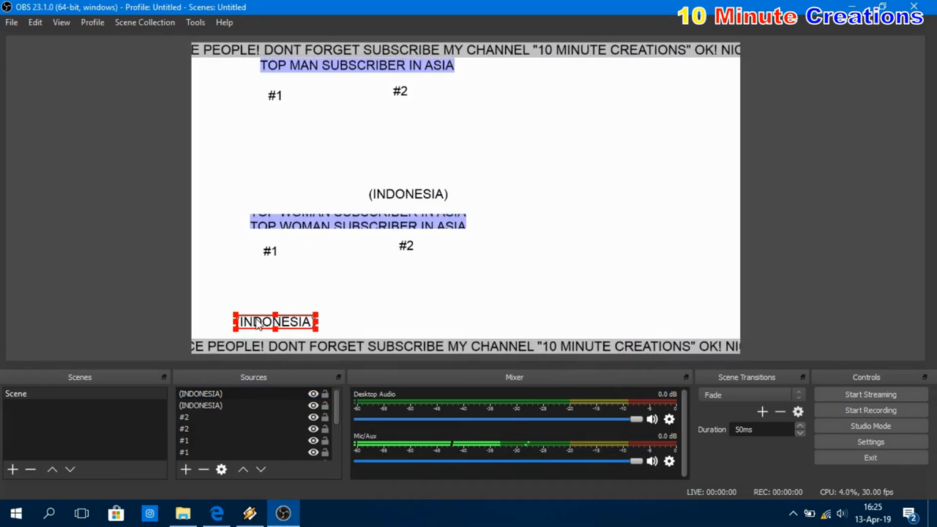
Step: Shift the upper (INDONESIA) label, the TOP WOMAN title, and the #1 and #2 labels beneath it slightly upward
drag(399, 195, 401, 182)
drag(358, 224, 355, 206)
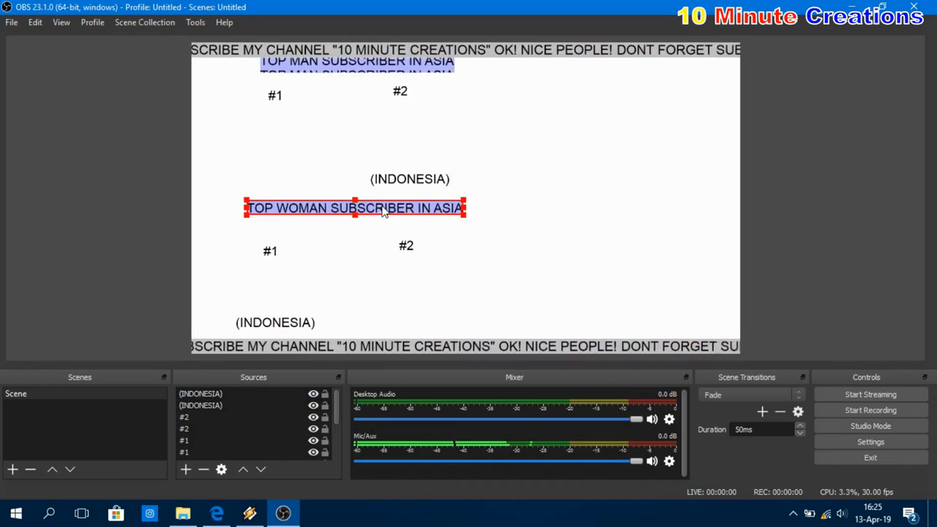
click(271, 251)
click(272, 252)
click(277, 251)
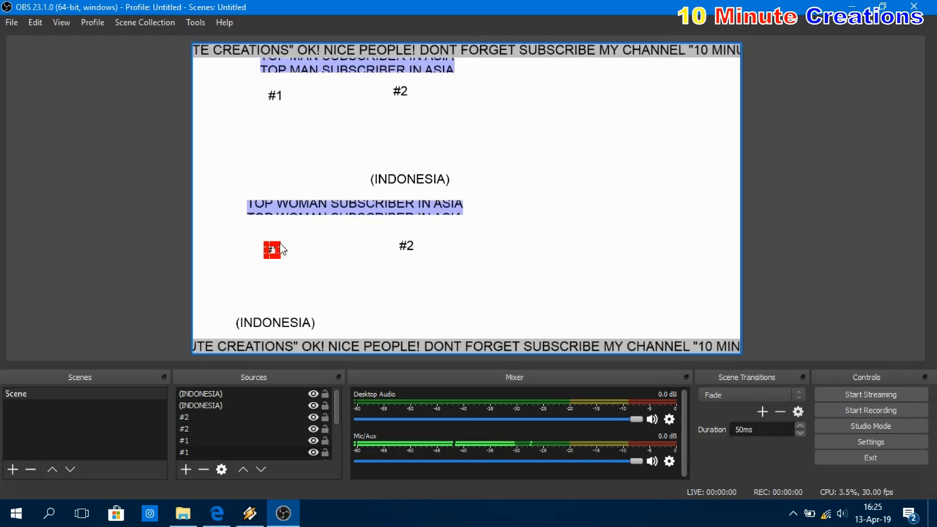
drag(280, 246, 283, 242)
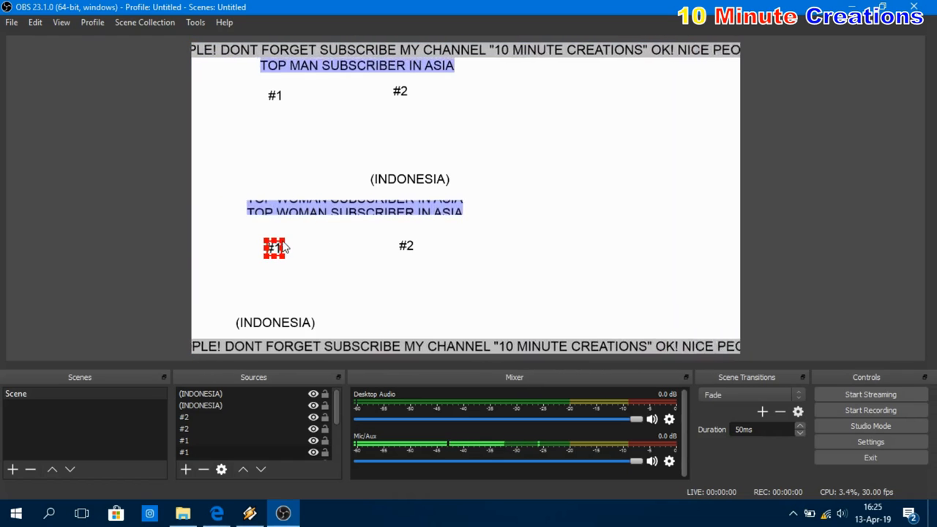
drag(407, 246, 416, 235)
drag(274, 250, 278, 237)
click(422, 238)
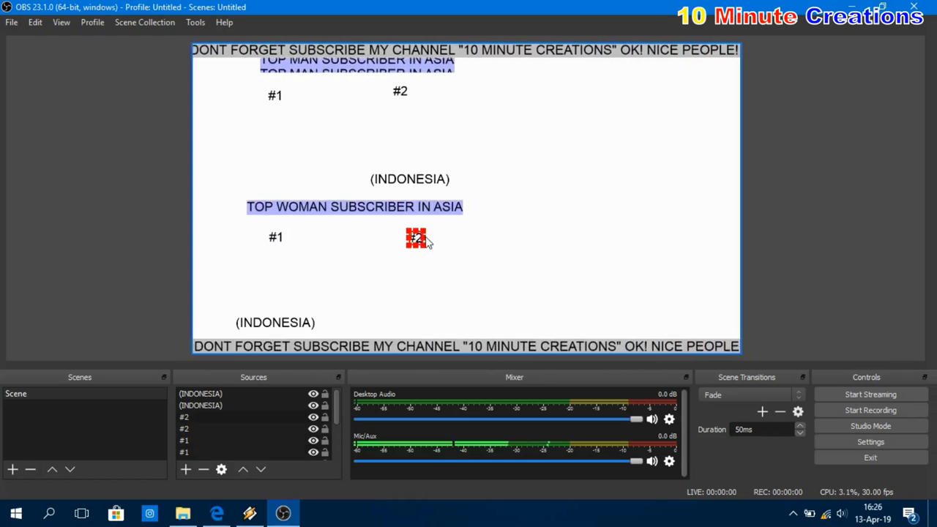
Step: Add a Text (GDI+) source named (INDIA) containing the text (INDIA)
click(186, 469)
click(220, 386)
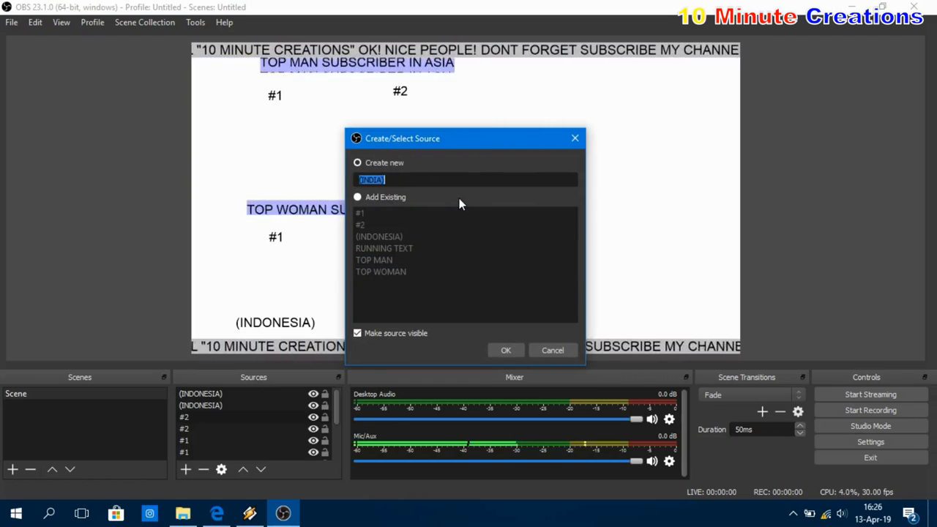
click(506, 350)
click(440, 359)
key(ctrl+v)
Step: Color the (INDIA) text black and place it below the upper #1, just above the TOP WOMAN title
scroll(660, 375, down, 1)
click(585, 405)
click(305, 143)
click(564, 387)
click(632, 442)
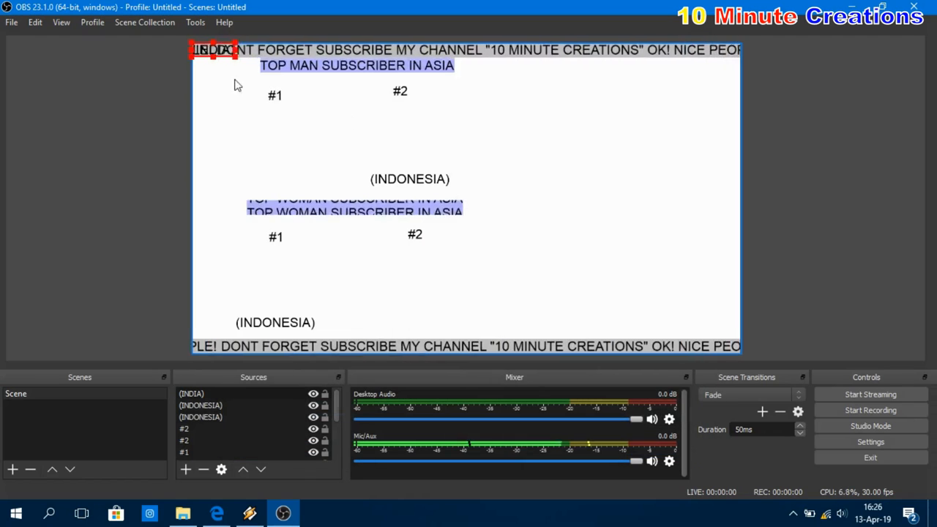
drag(217, 50, 279, 183)
Step: Add a Text (GDI+) source named (SOUTH KOREA) containing the text (SOUTH KOREA)
click(186, 470)
click(219, 386)
text(())
key(Left)
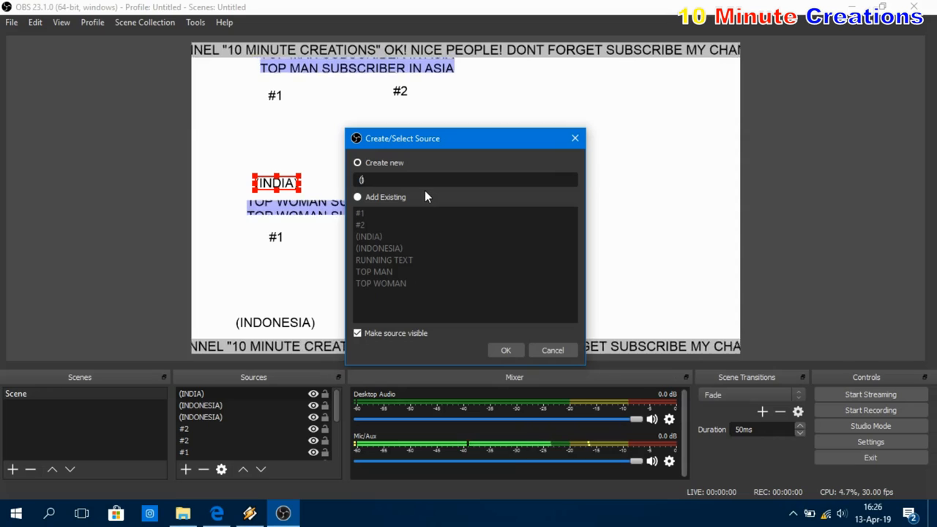
text(SOUTH KOREA)
click(506, 350)
click(500, 349)
key(ctrl+v)
Step: Color the (SOUTH KOREA) text black and place it below the lower #2, level with the lower (INDONESIA) label
scroll(611, 352, down, 1)
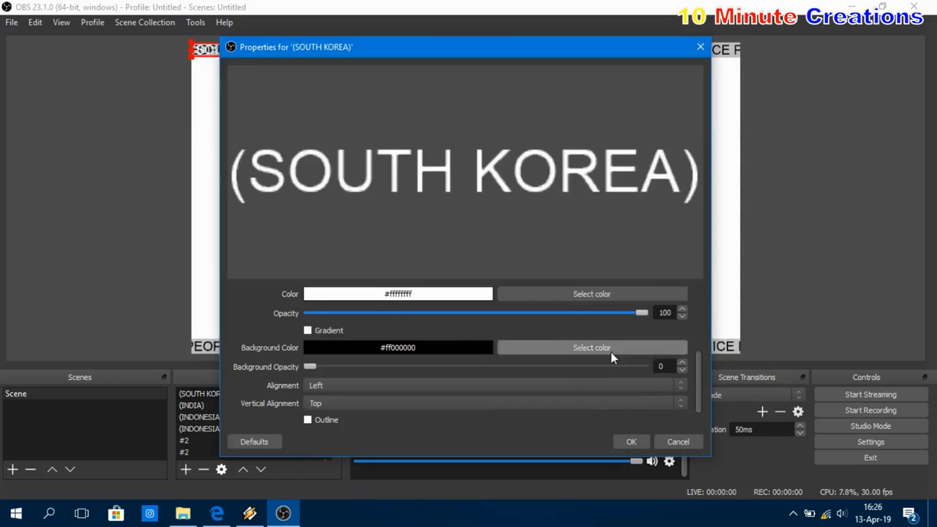
click(592, 295)
click(306, 143)
click(564, 387)
click(631, 442)
drag(217, 51, 390, 323)
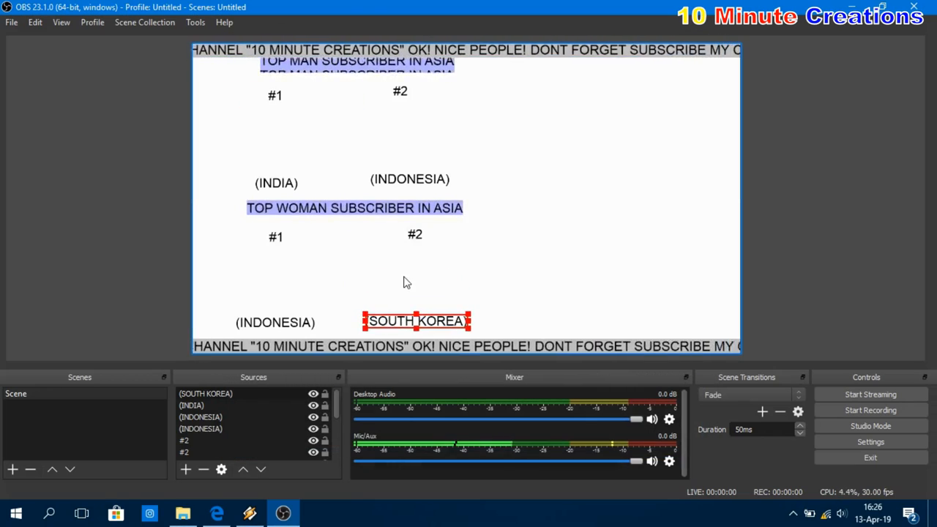
Step: Add a Text (GDI+) source named LIVE CHAT STREAMING containing the text LIVE CHAT STREAMING
click(185, 469)
click(220, 385)
text(LIVE CHAT STREAMIN)
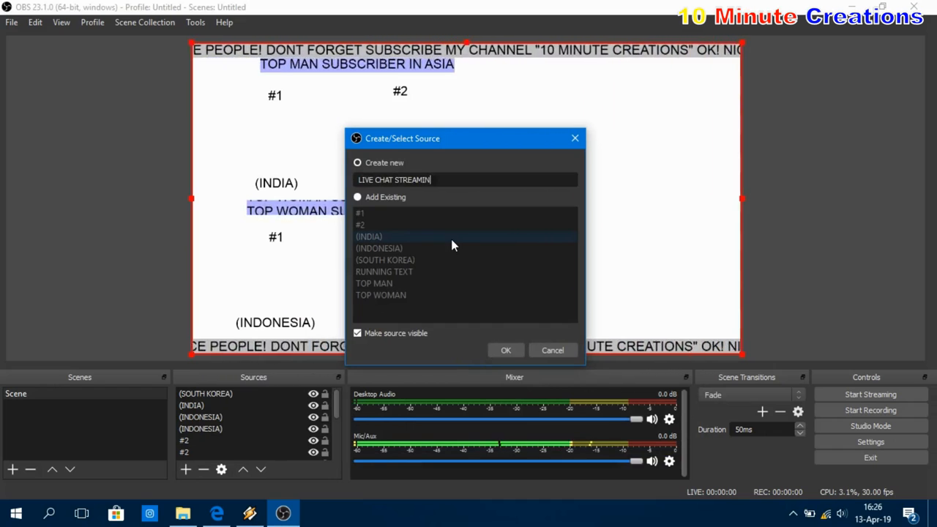
text(G)
click(506, 350)
click(514, 350)
key(ctrl+v)
Step: Color the LIVE CHAT STREAMING text dark red (#aa0000) and place it in the canvas's upper right area, just below the running text
scroll(647, 345, down, 4)
click(619, 291)
click(324, 141)
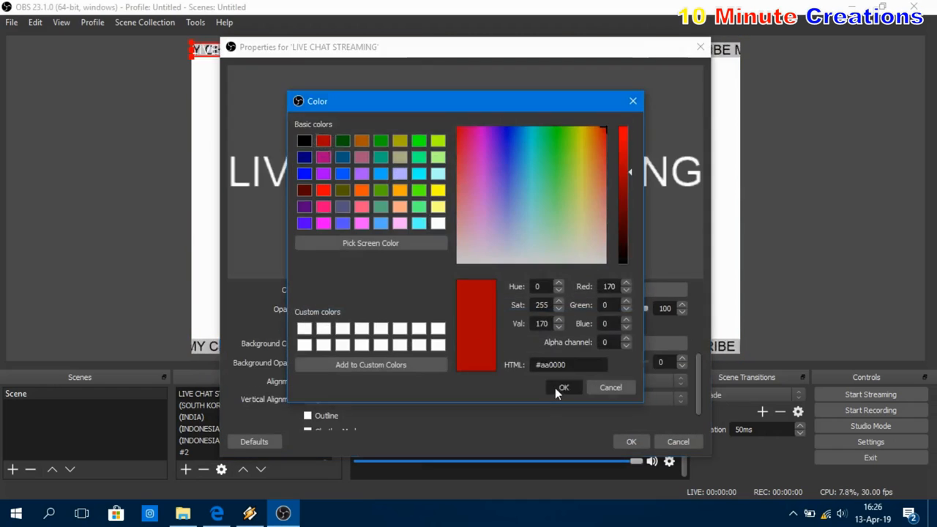
click(564, 386)
click(631, 442)
drag(242, 45, 623, 76)
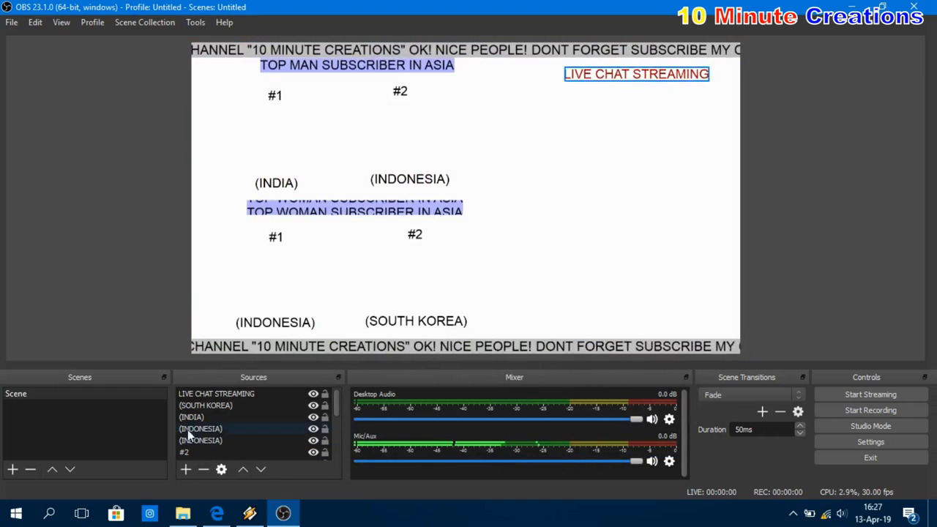
Step: In Edge, open youtube.com/live_dashboard?o=U&ar=2, pop out the live chat and copy the popout's web address
click(216, 514)
text(you)
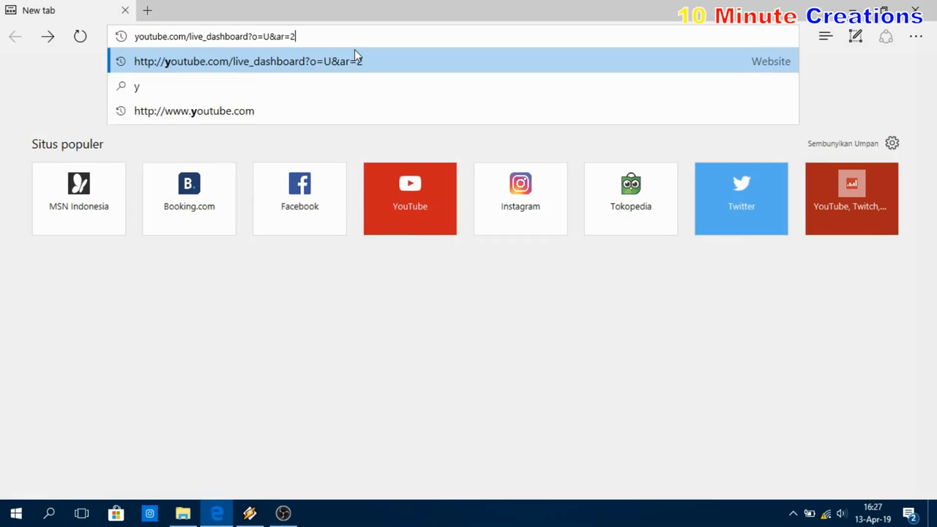
key(Return)
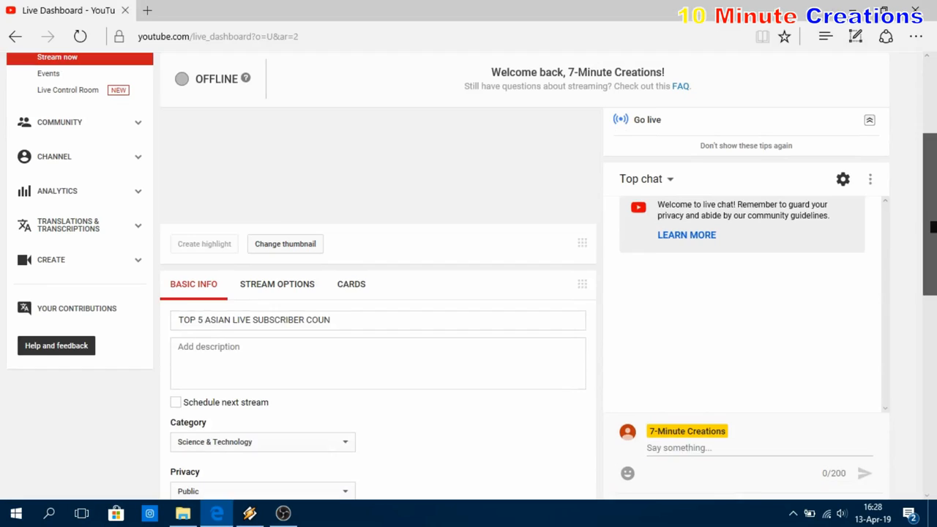
click(870, 179)
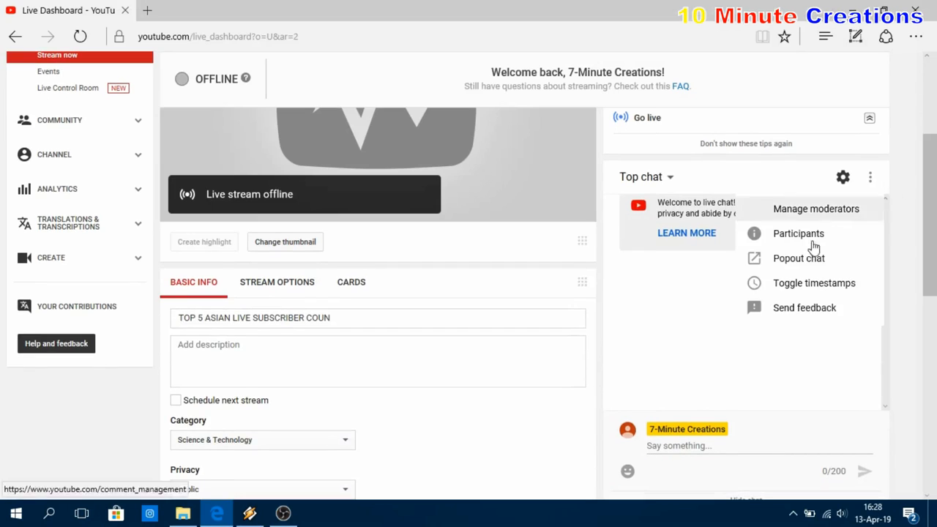
click(811, 257)
right_click(249, 38)
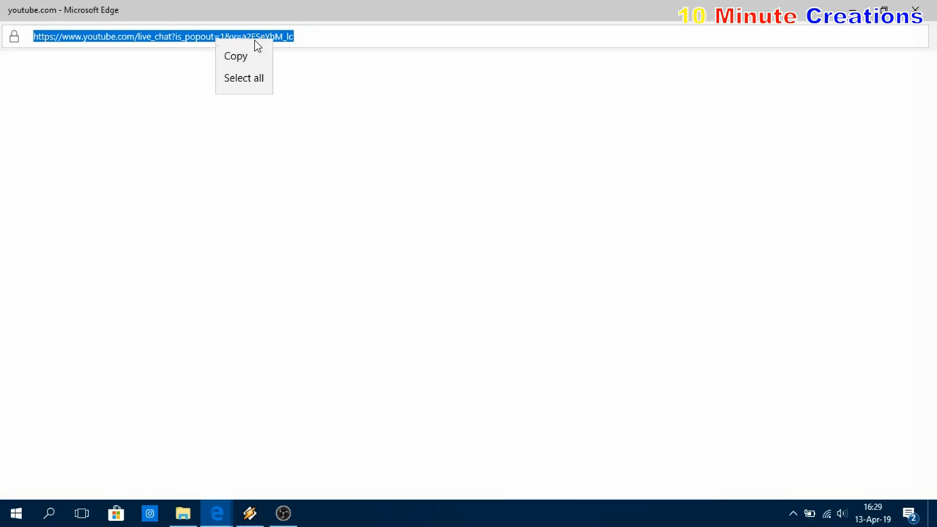
Step: Switch to OBS and add a Browser source named live chat
click(292, 513)
click(183, 470)
click(238, 256)
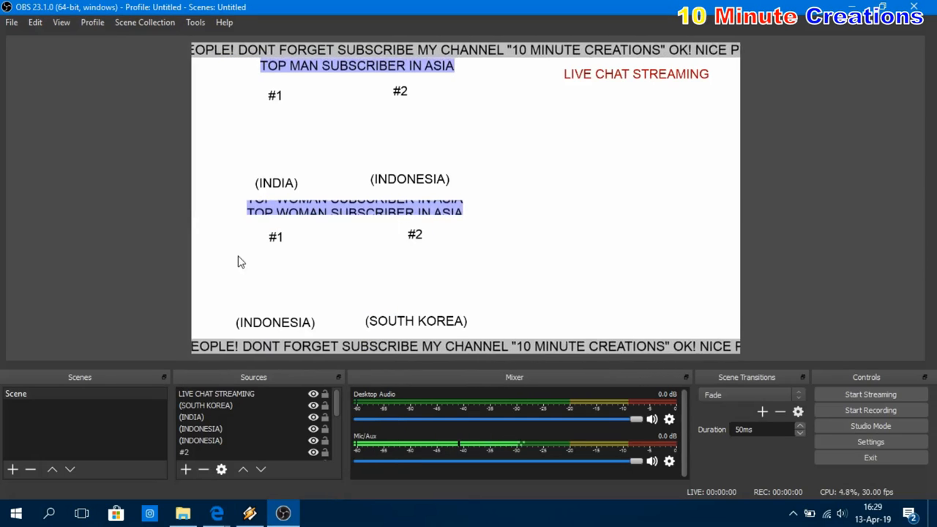
text(live chat)
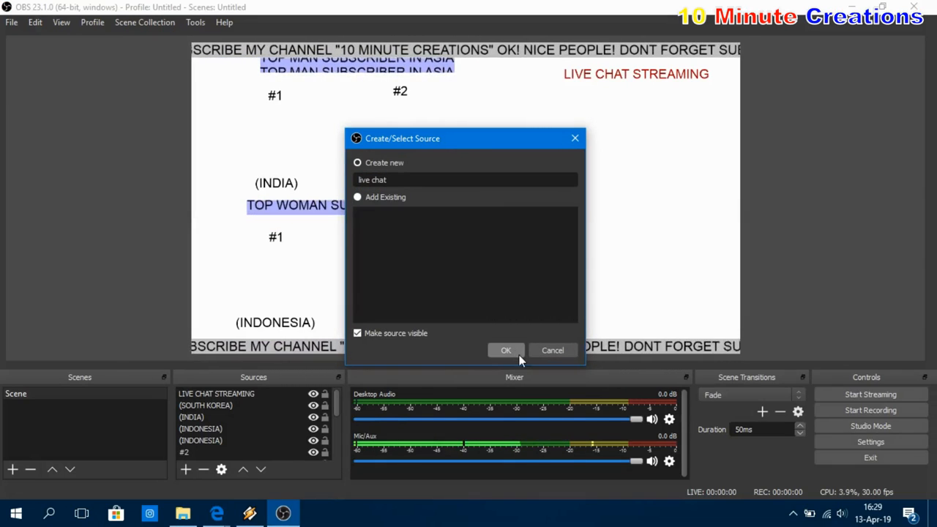
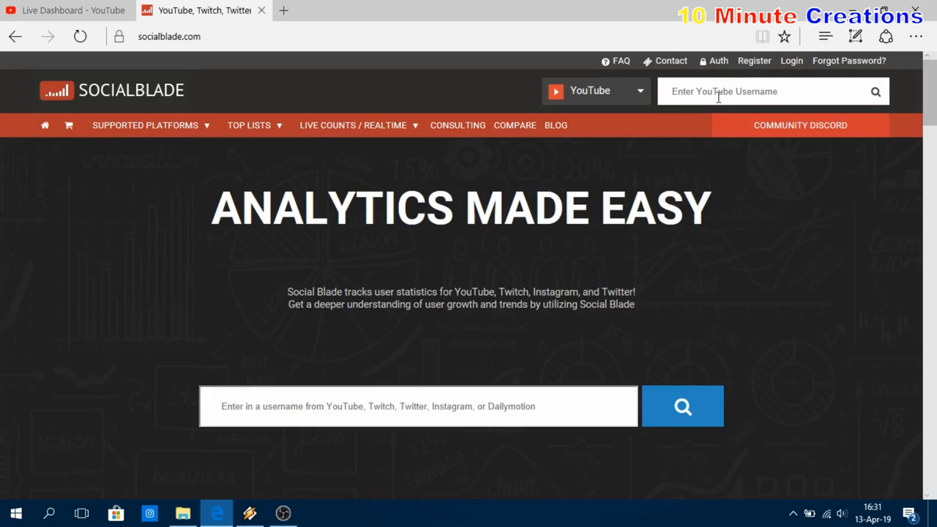
Step: On Social Blade in Edge, look up RIA RICIS and open the Ricis Official channel's live subscriber count
text(ia)
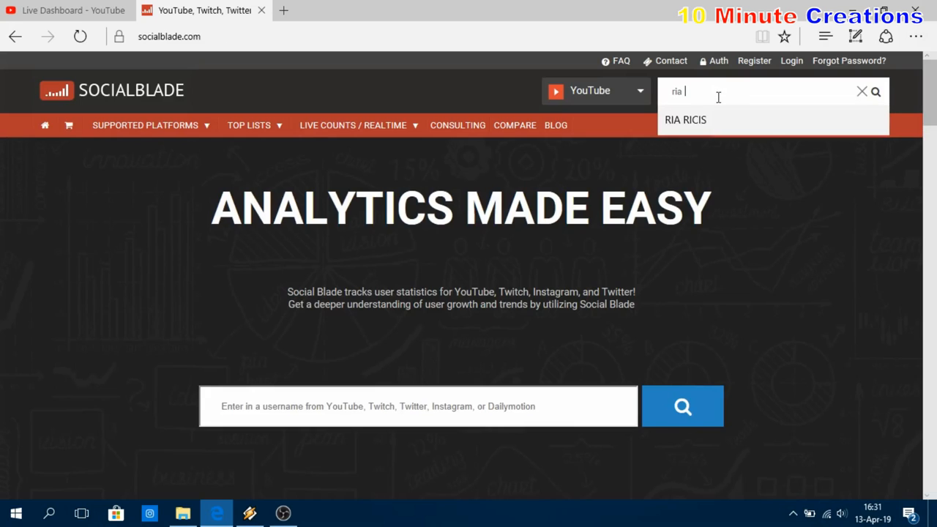
click(722, 121)
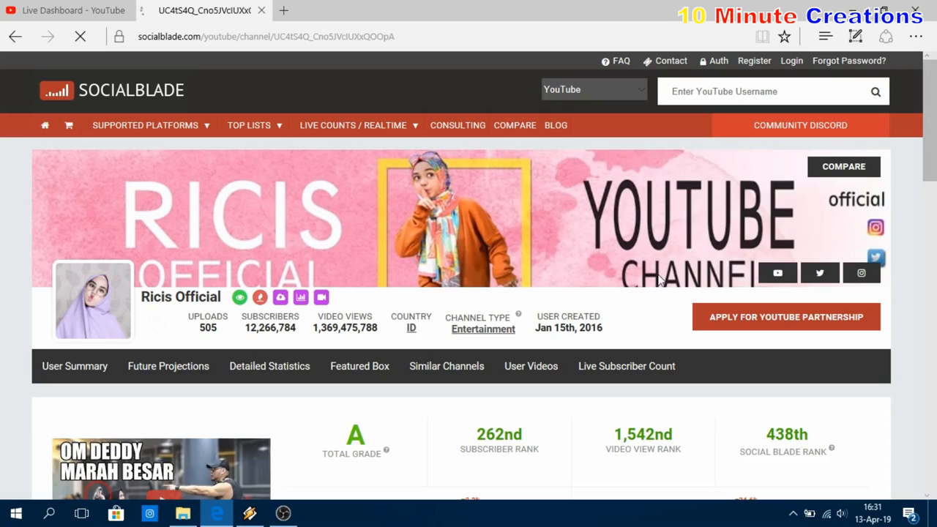
click(590, 374)
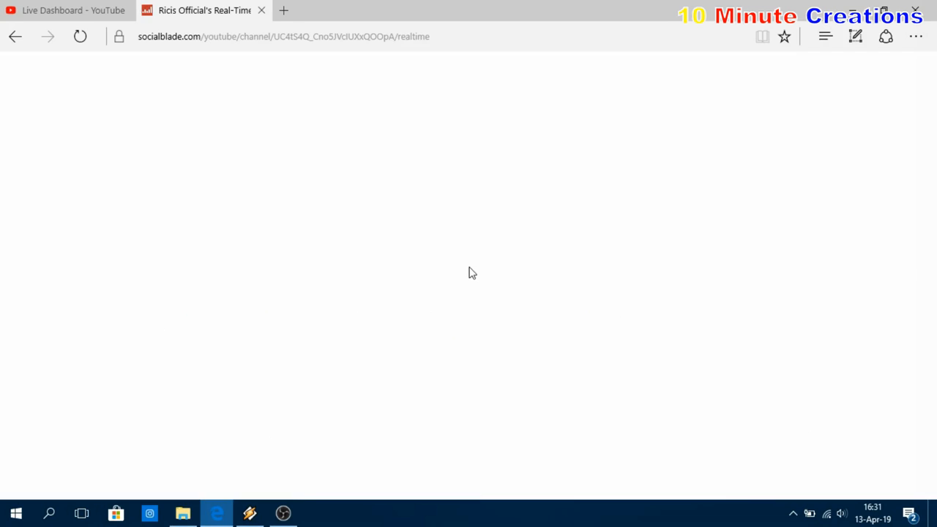
Step: Open Atta Halilintar's Social Blade real-time subscriber count in a new browser tab
click(283, 10)
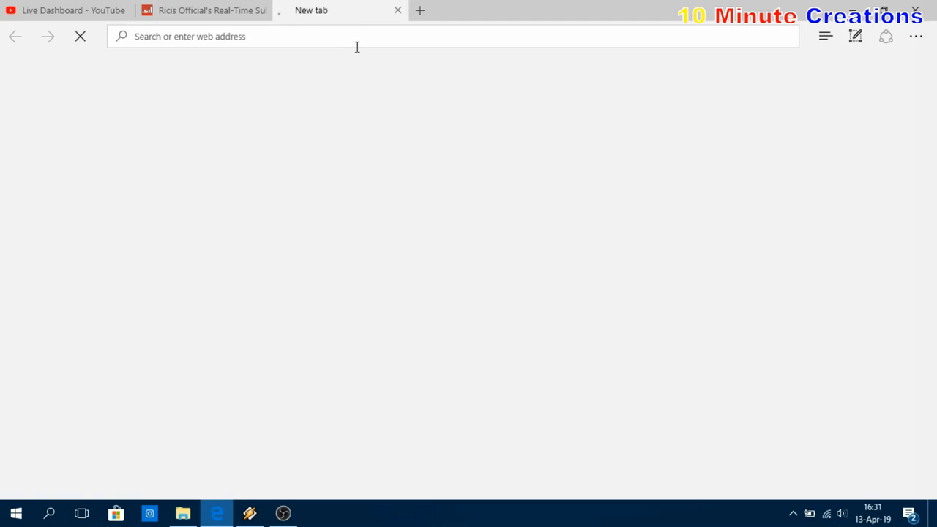
text(a)
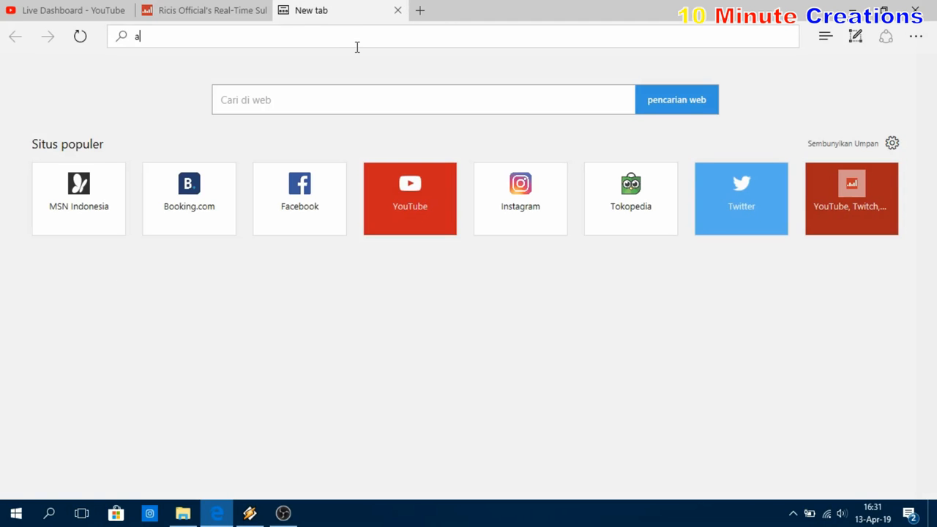
text(tta)
key(BackSpace)
key(BackSpace)
key(BackSpace)
text(t)
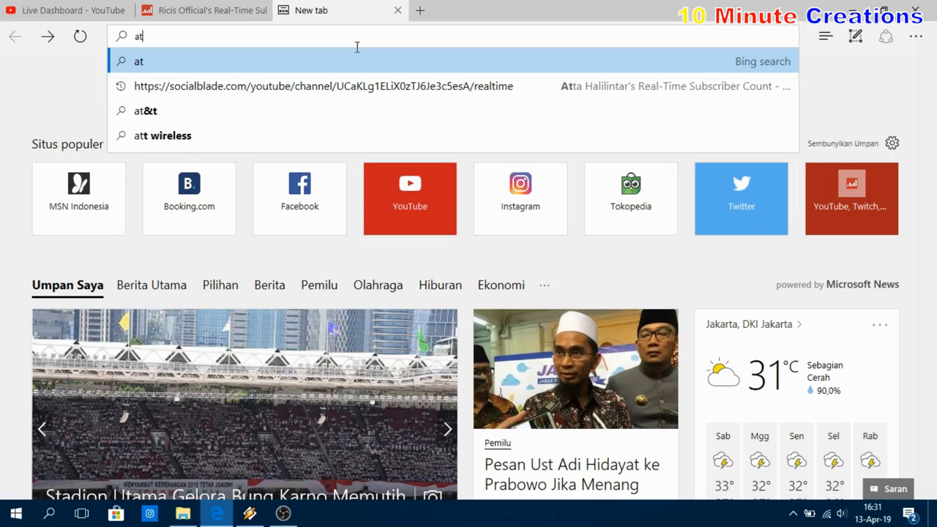
click(409, 87)
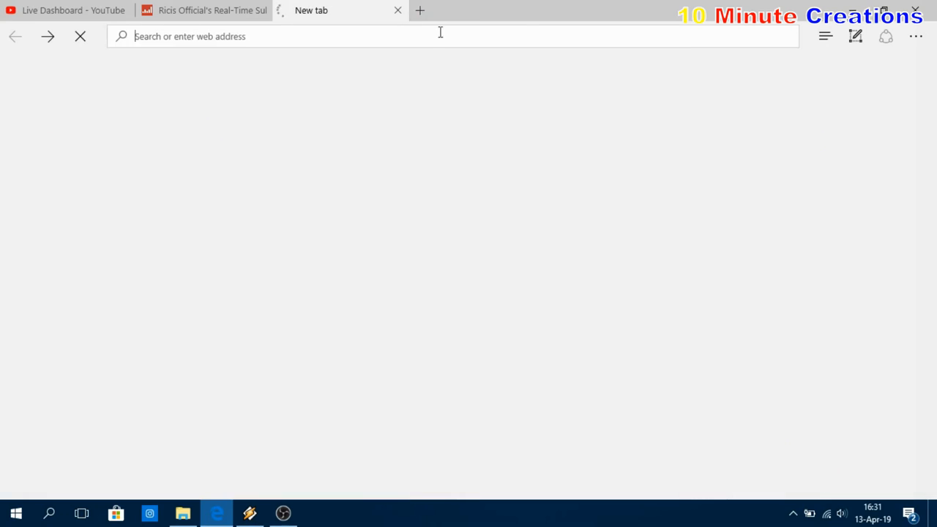
Step: Open Amit Bhadana's Social Blade real-time subscriber count in another new browser tab
key(ctrl+t)
text(a)
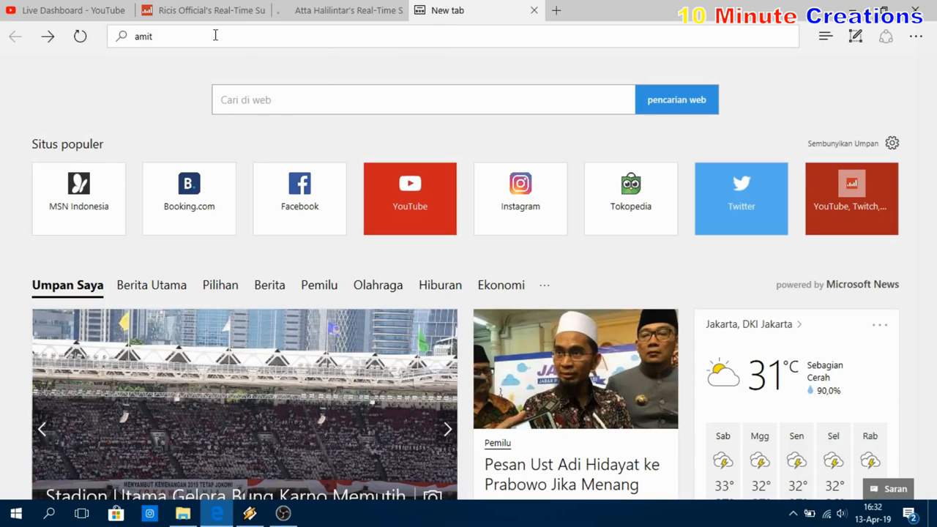
text(mit)
click(300, 86)
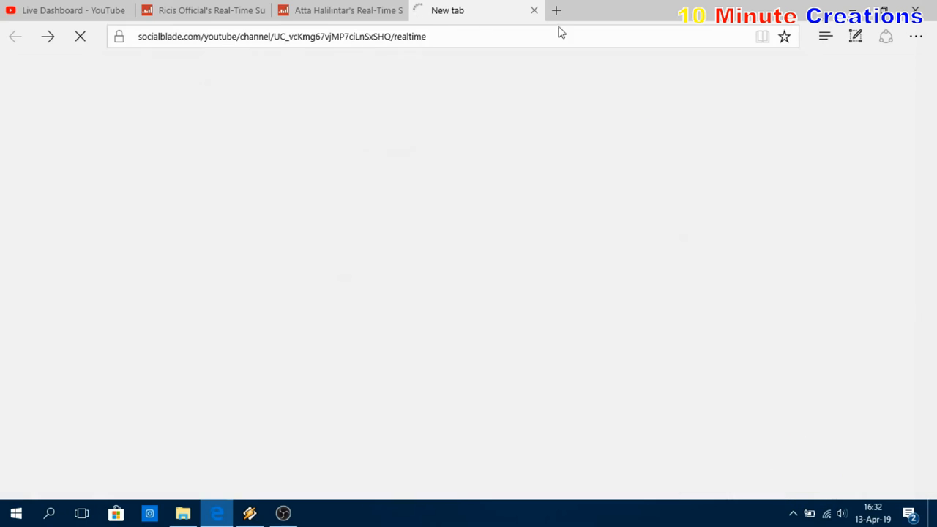
Step: Open Jflamusic's Social Blade real-time subscriber count in a further new browser tab
click(556, 11)
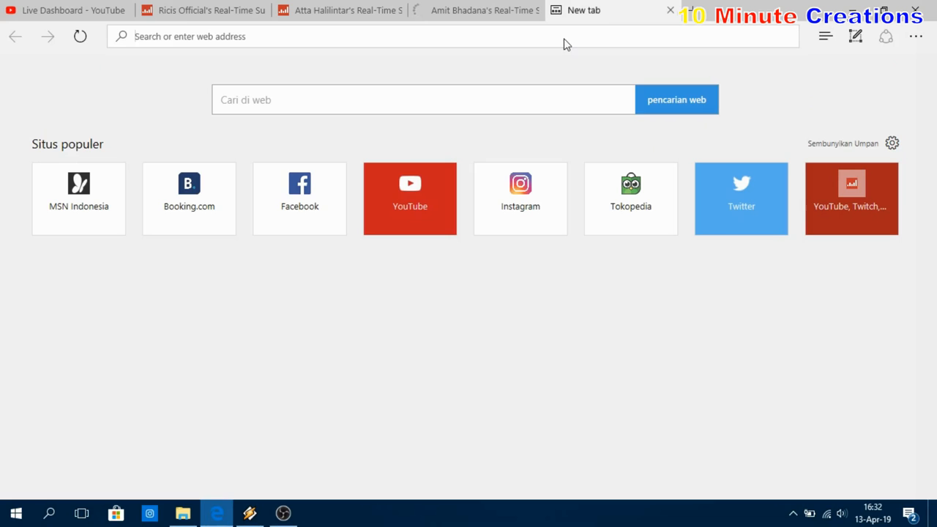
text(jfla)
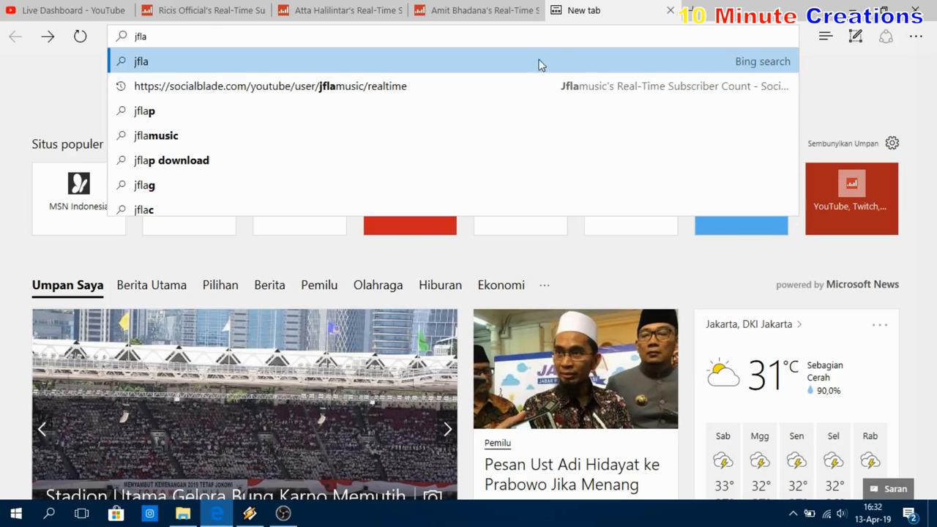
click(524, 84)
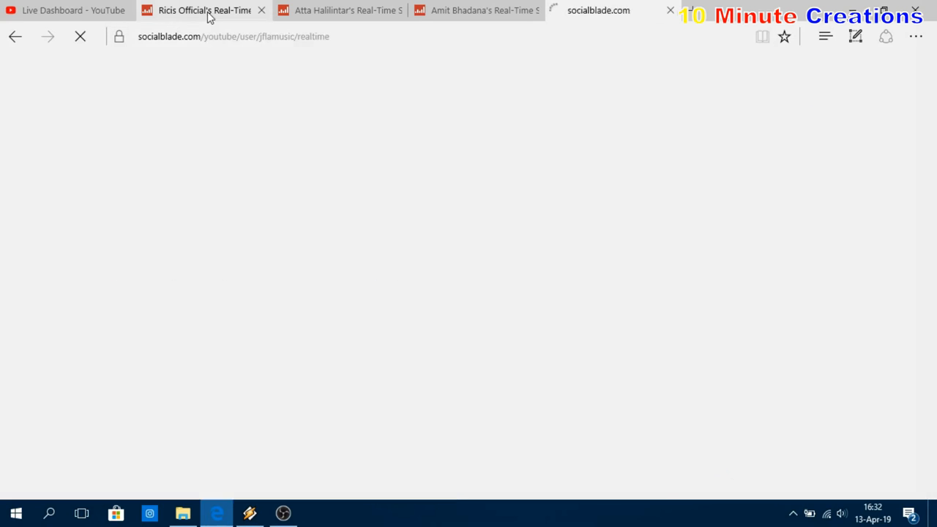
Step: Copy the web address of Ricis Official's real-time subscriber count page
click(209, 16)
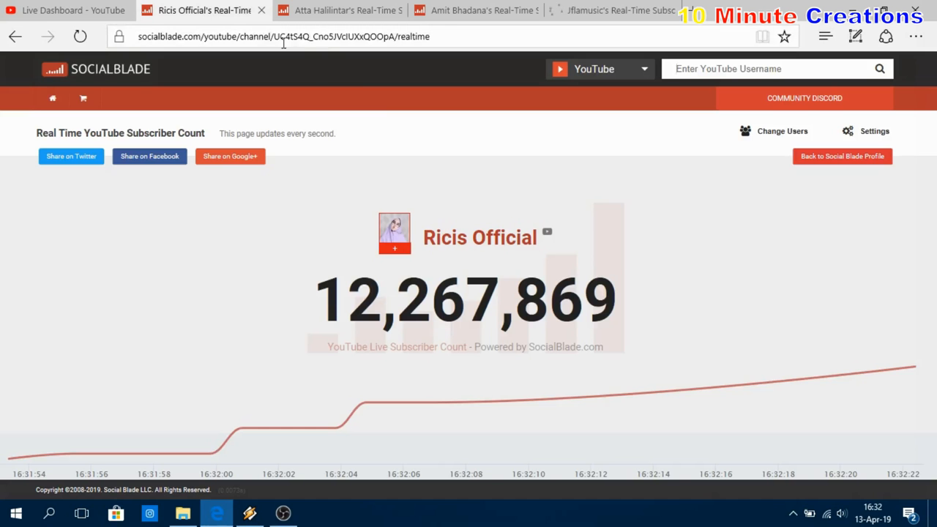
click(330, 37)
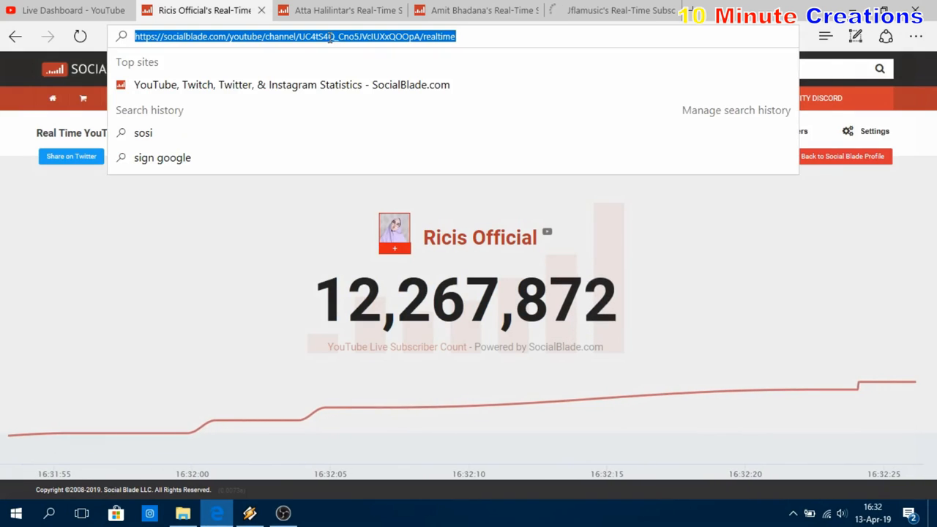
right_click(330, 37)
click(327, 76)
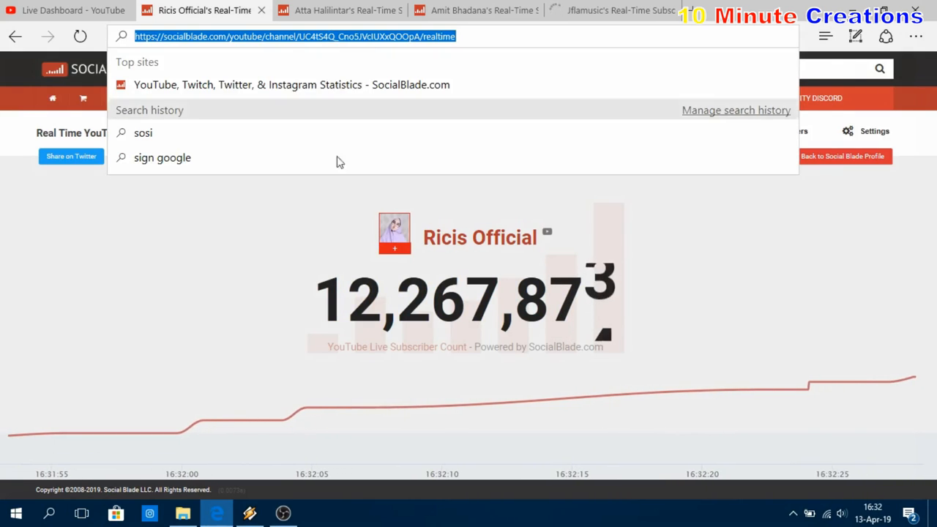
Step: Switch to OBS and add a Browser source named RIA RICIS
click(283, 513)
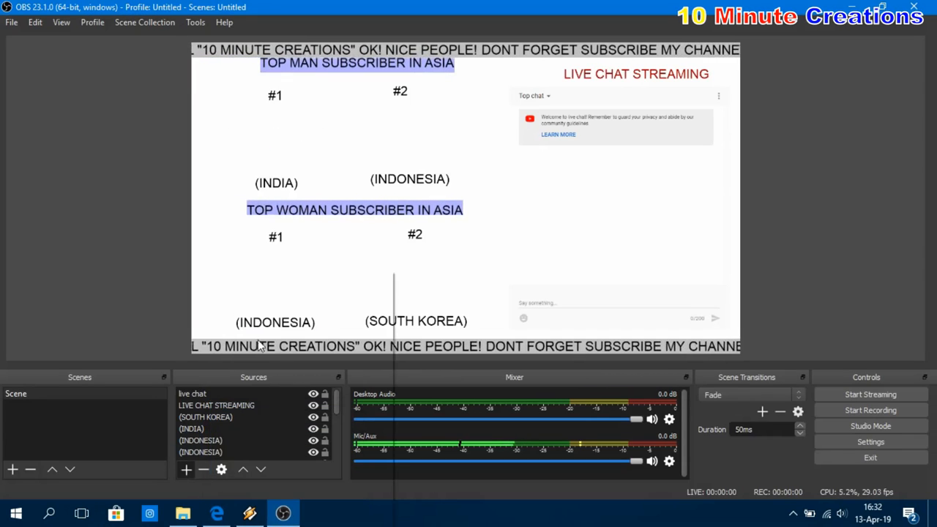
click(186, 470)
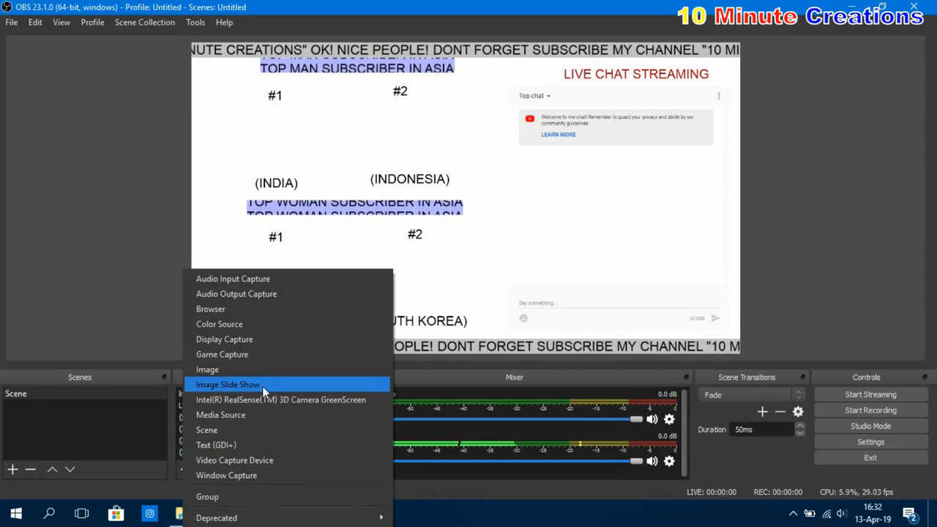
click(284, 310)
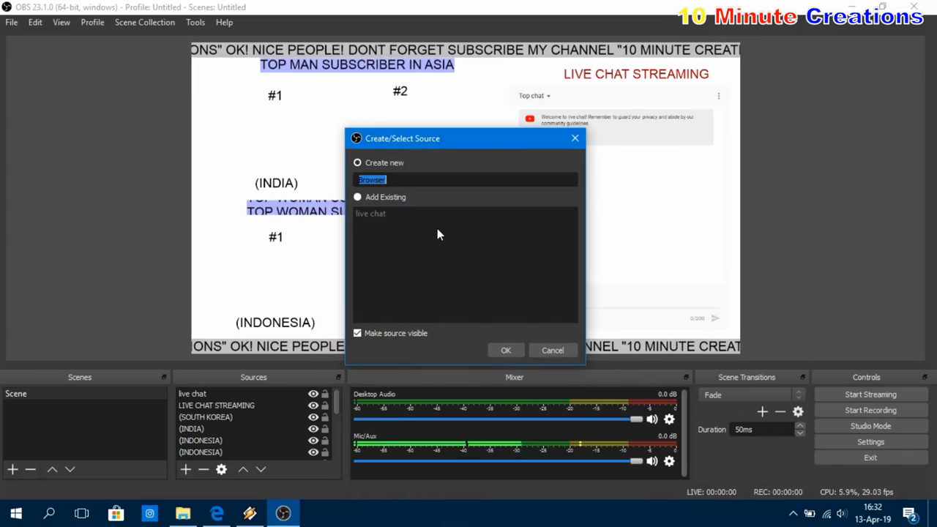
text(RI)
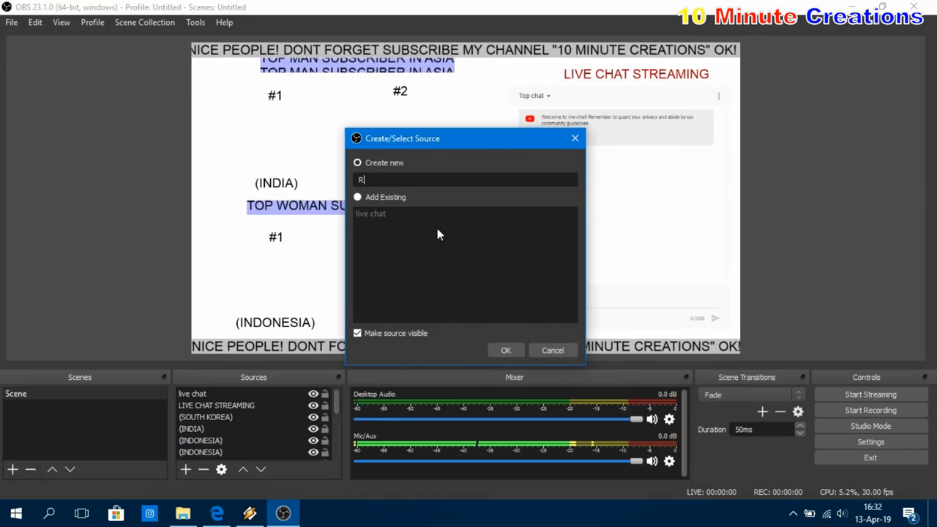
text(A RICIS)
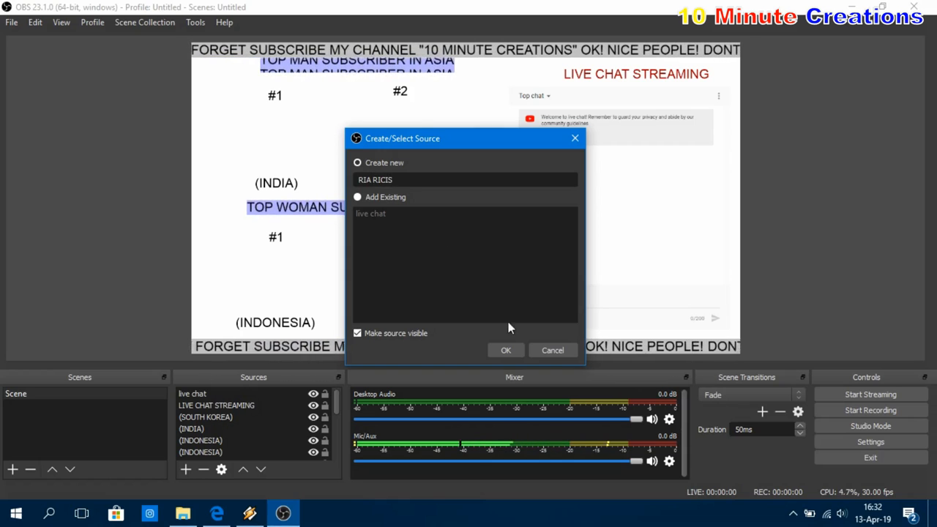
click(506, 350)
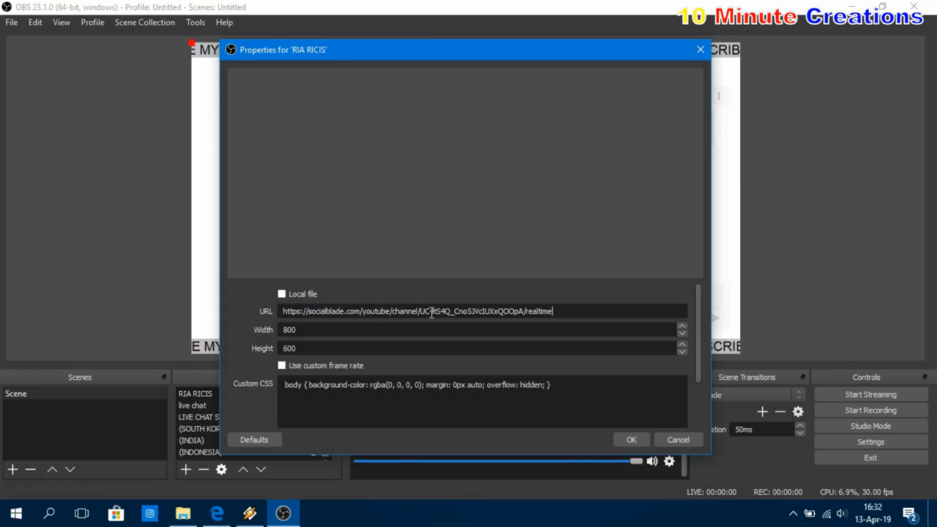
Step: Give the RIA RICIS source the copied Social Blade real-time URL, a width of 1000 and a reduced height
key(BackSpace)
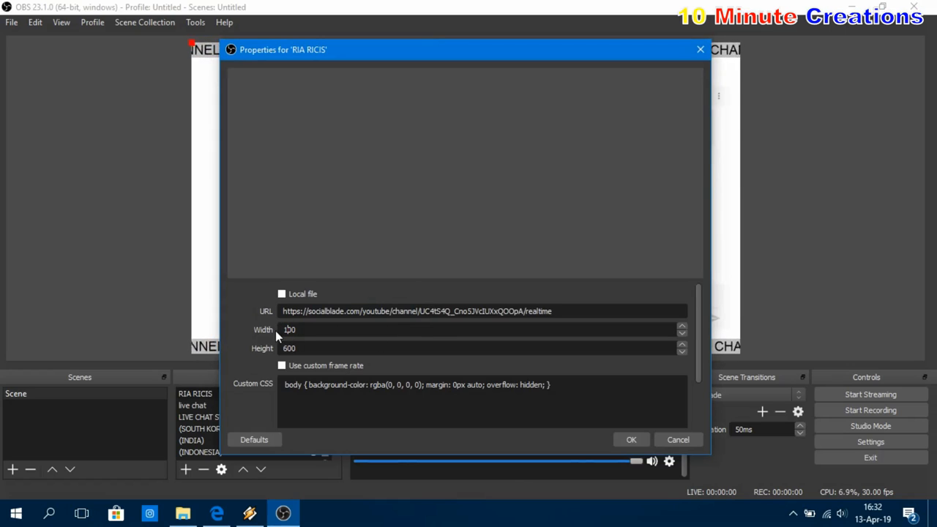
text(10)
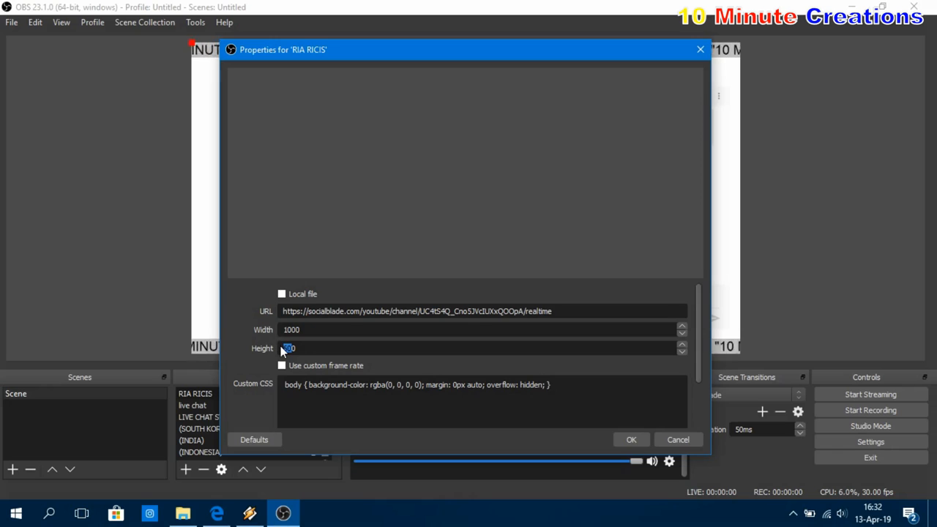
click(633, 439)
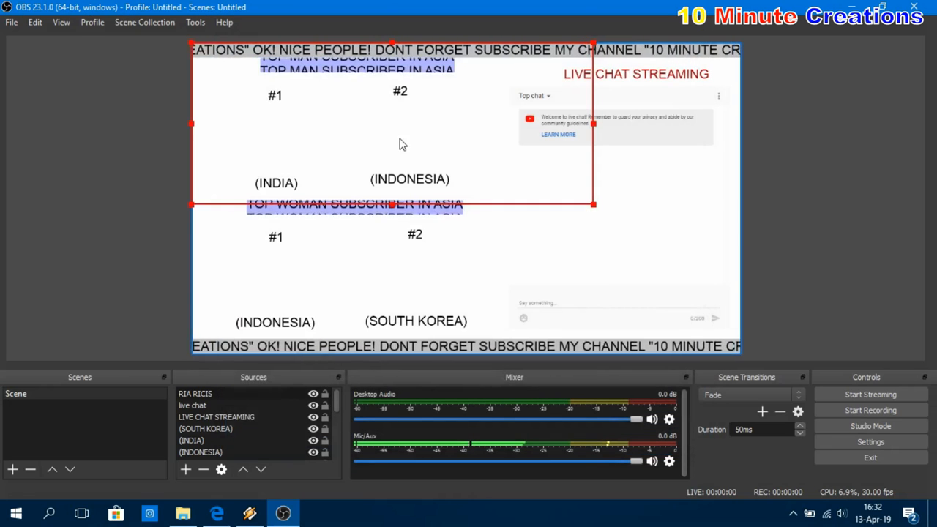
Step: Add a Crop/Pad filter to the RIA RICIS source, cropping 290 from the left as well as the other three edges
right_click(485, 130)
click(532, 396)
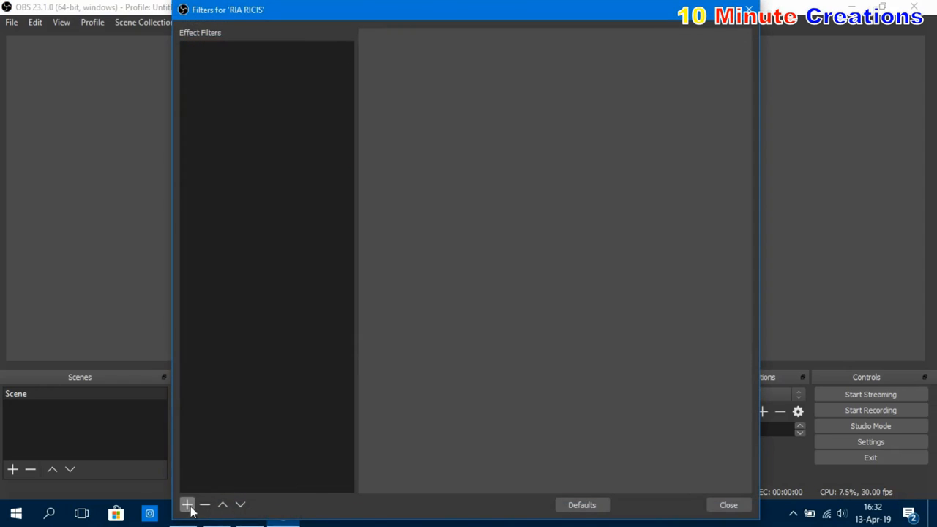
click(187, 505)
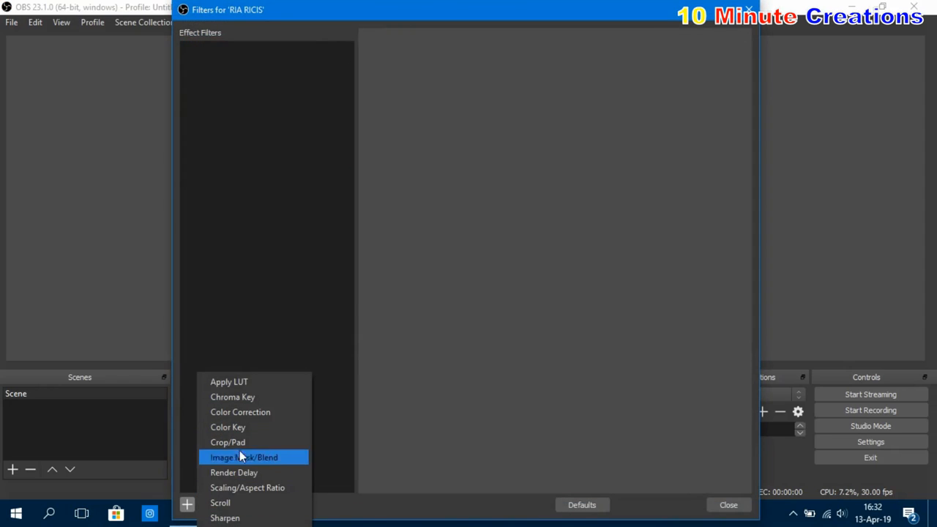
click(241, 442)
click(437, 292)
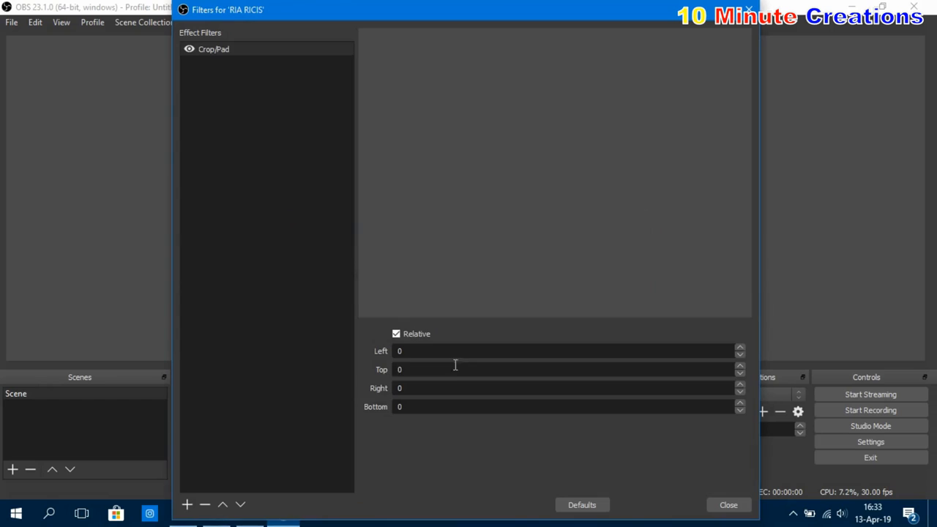
double_click(396, 350)
text(290)
click(729, 504)
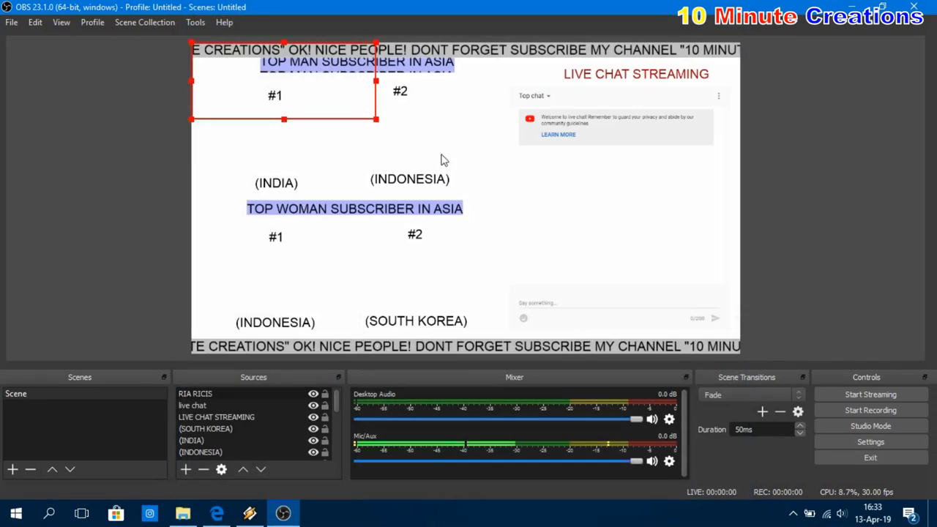
Step: Move the Ricis Official counter below the woman #1 label and shrink it to fit above (INDONESIA)
drag(324, 98, 355, 297)
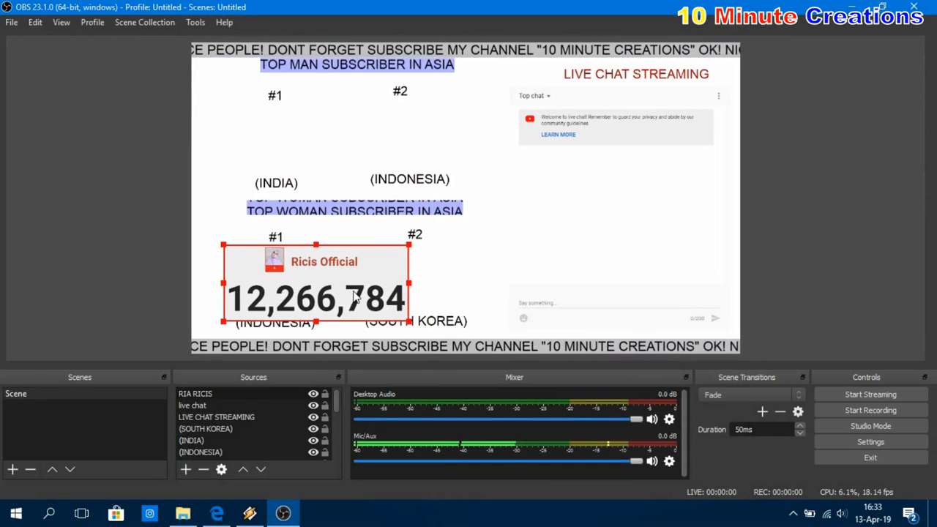
drag(409, 323, 376, 313)
drag(330, 287, 327, 293)
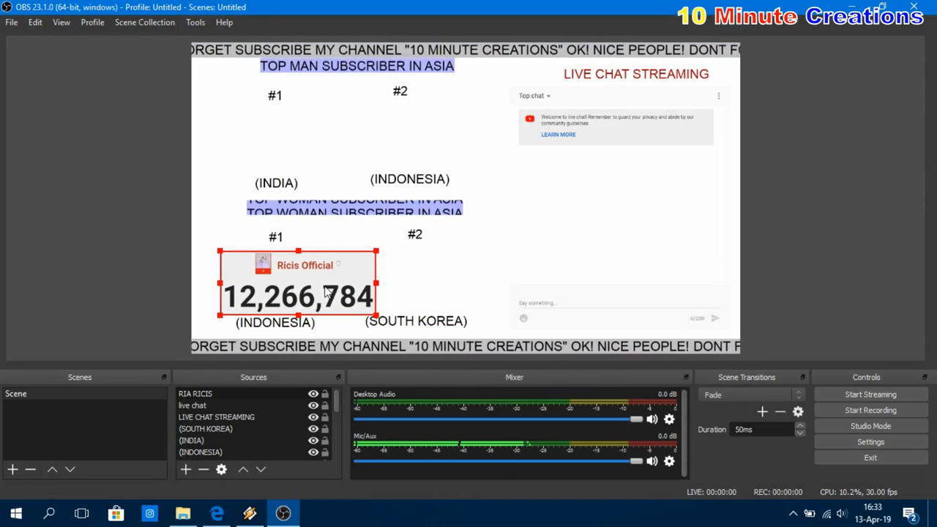
drag(376, 251, 385, 246)
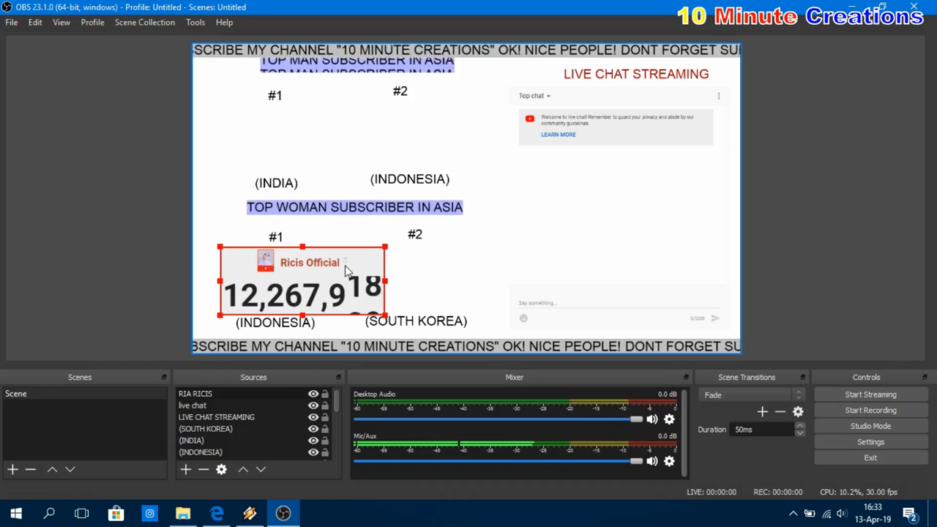
mouse_move(347, 271)
mouse_down()
mouse_move(327, 271)
mouse_move(335, 265)
mouse_up()
drag(368, 317, 341, 303)
drag(312, 269, 311, 283)
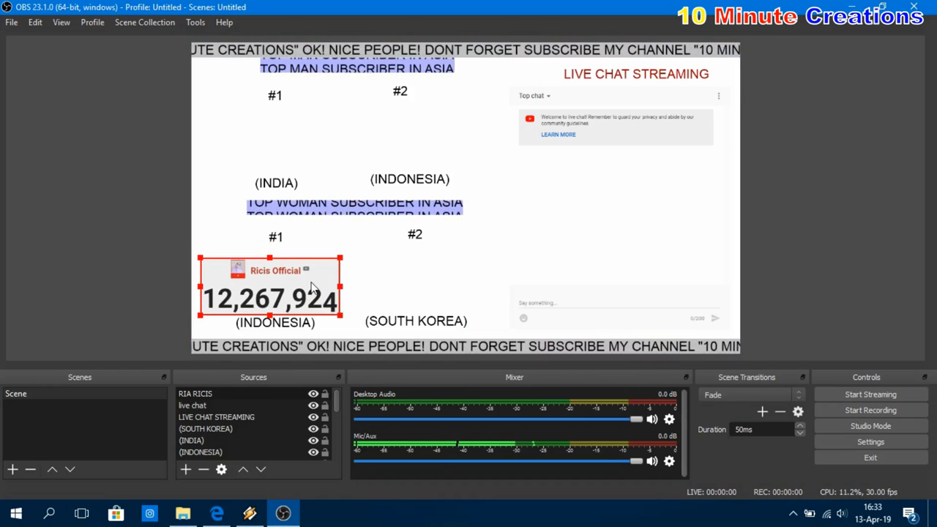
Step: Nudge the Ricis Official counter slightly upward to leave a gap above the (INDONESIA) label
key(Up)
key(Up)
key(Up)
key(Up)
key(Up)
key(Up)
key(Up)
key(Up)
key(Up)
key(Up)
key(Up)
key(Up)
key(Up)
key(Up)
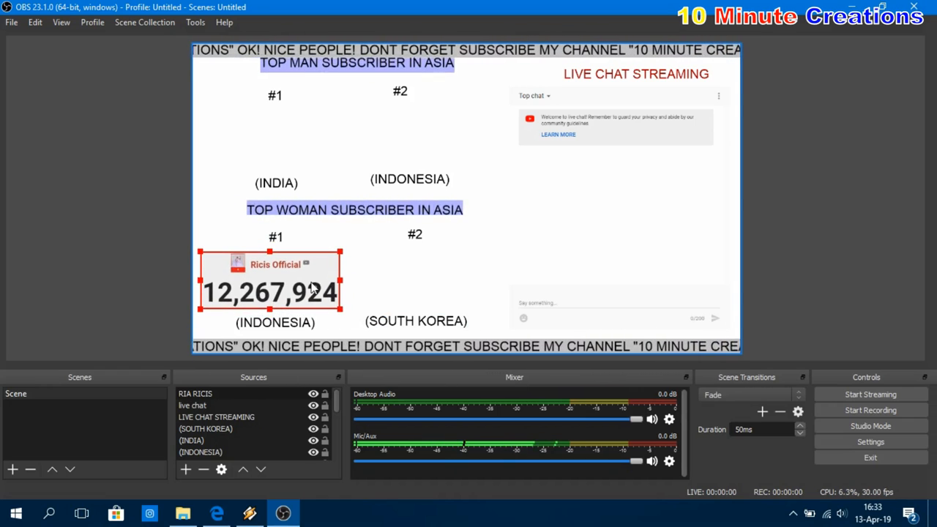
Step: Switch to the browser and copy the web address of Atta Halilintar's real-time subscriber count page
click(358, 11)
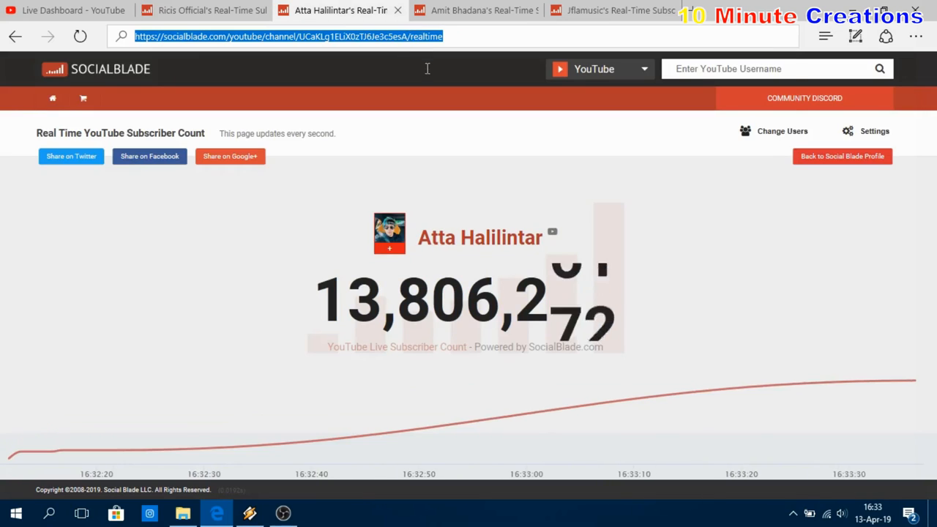
click(421, 38)
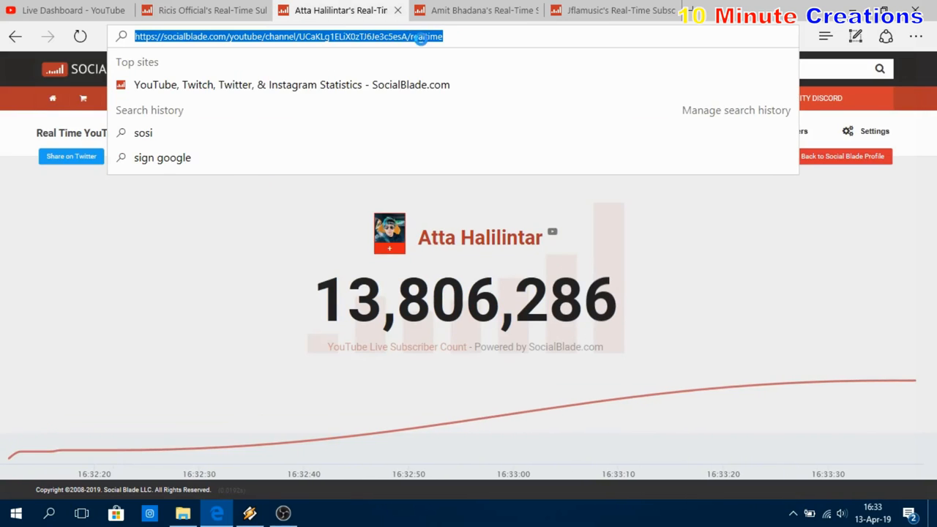
right_click(421, 38)
click(404, 74)
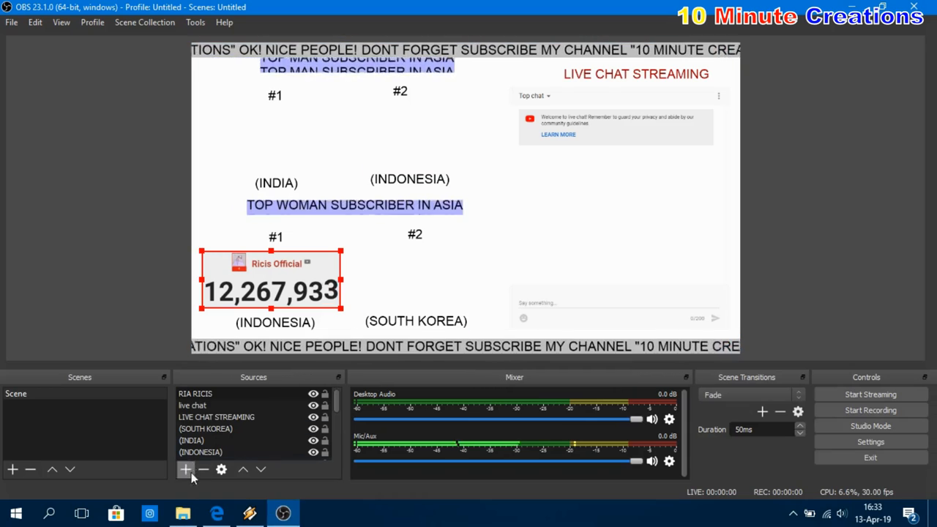
Step: Switch to OBS and add a Browser source named ATTA HALILINTAR for the copied Social Blade page
click(185, 470)
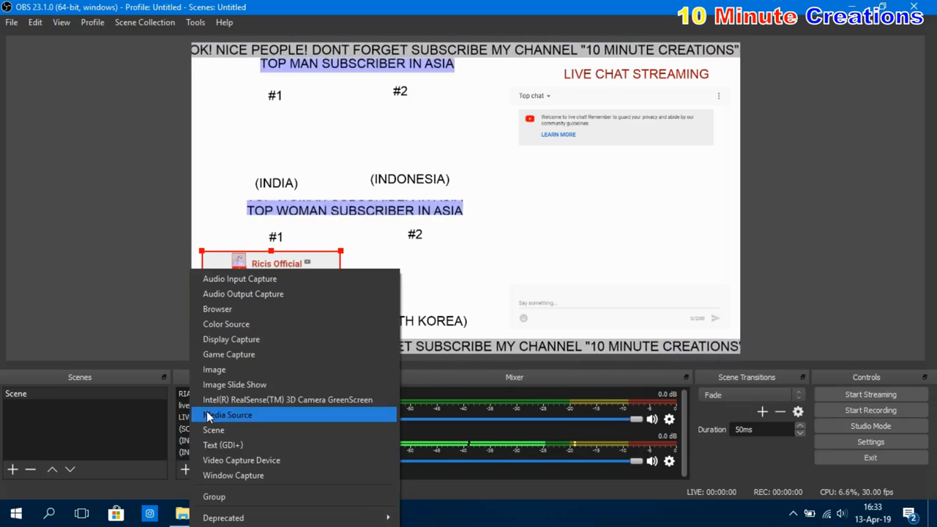
click(218, 309)
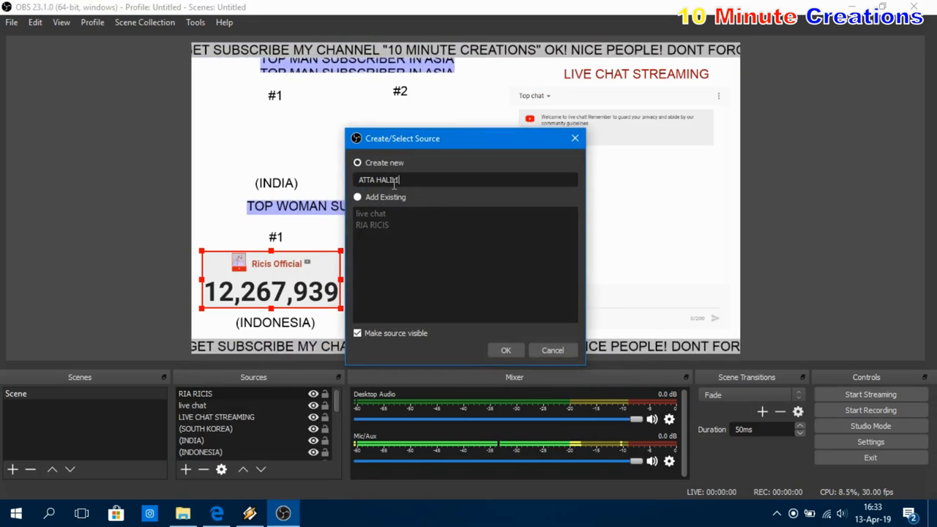
text(ATTA HALILINTAR)
click(506, 350)
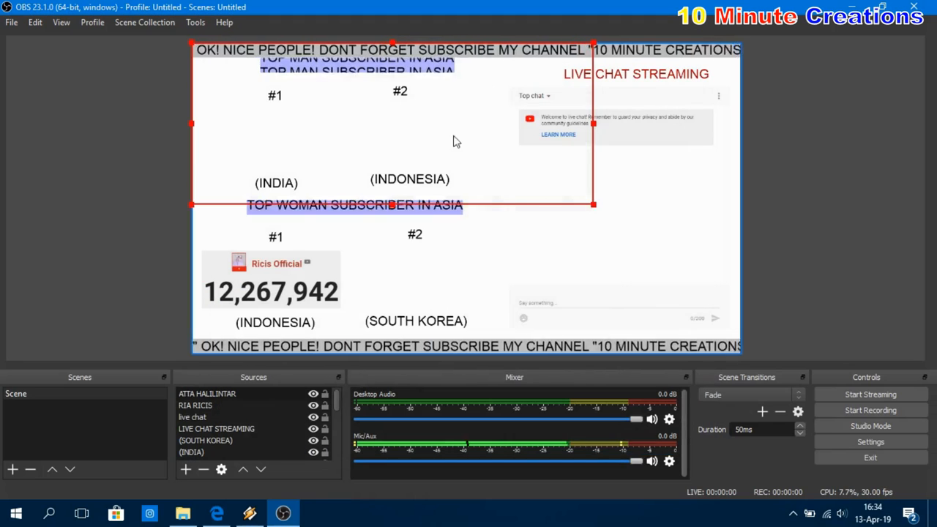
Step: Add a Crop/Pad filter to the ATTA HALILINTAR source
right_click(494, 103)
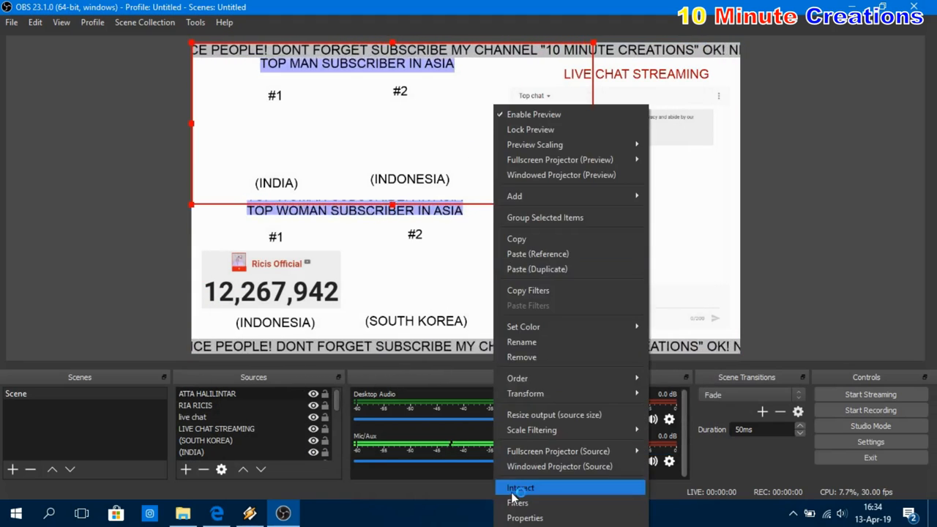
click(523, 486)
click(186, 505)
click(238, 442)
click(443, 292)
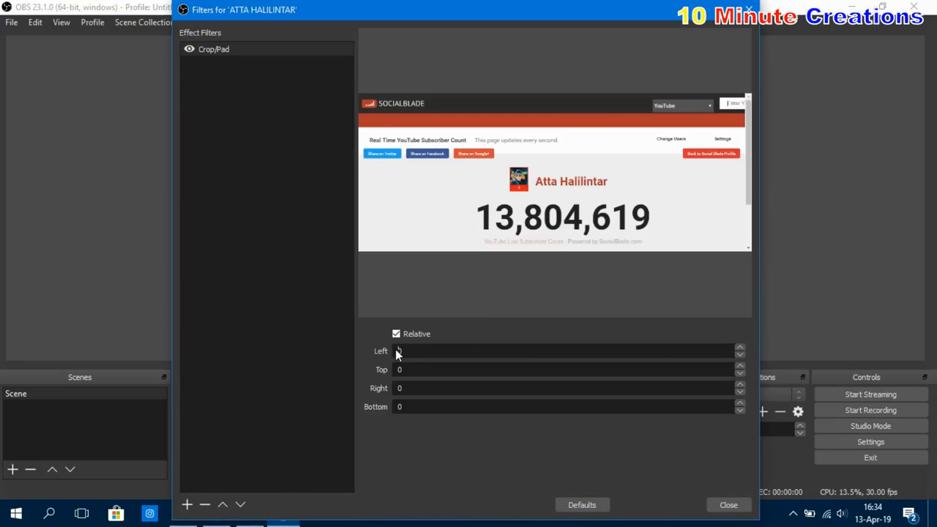
Step: Crop the ATTA HALILINTAR source by 290 left, 180 top and 250 right, and trim its bottom edge too
click(396, 351)
text(29)
click(396, 370)
text(18)
click(395, 388)
text(25)
click(398, 407)
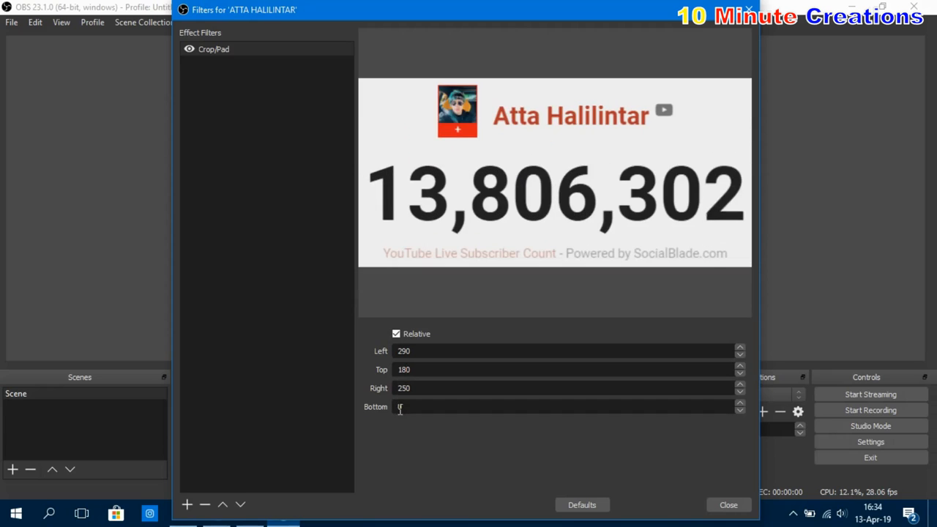
text(4)
click(729, 505)
Step: Shrink the Atta Halilintar counter and place it between the man #2 label and (INDONESIA)
drag(217, 82, 230, 142)
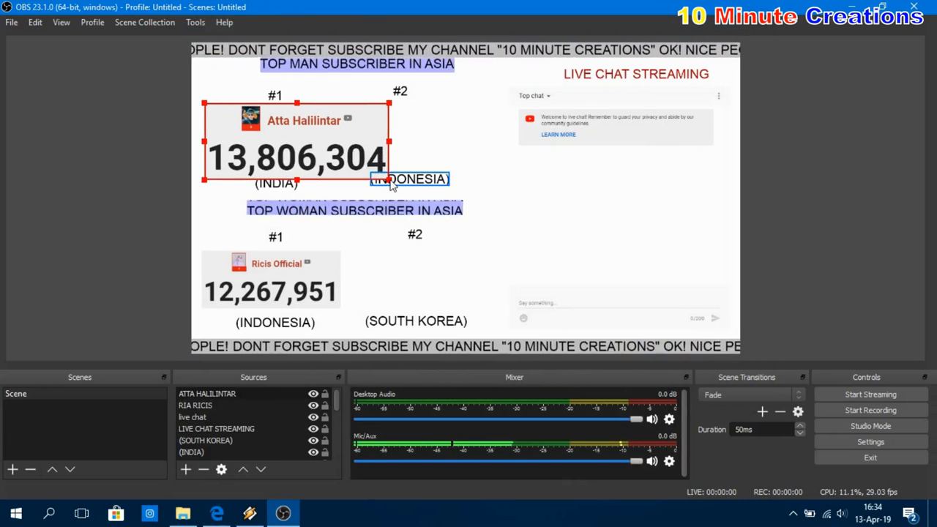
drag(389, 180, 343, 161)
drag(288, 142, 419, 153)
Step: Switch to the browser and copy the web address of Amit Bhadana's real-time subscriber count page
click(216, 514)
click(462, 12)
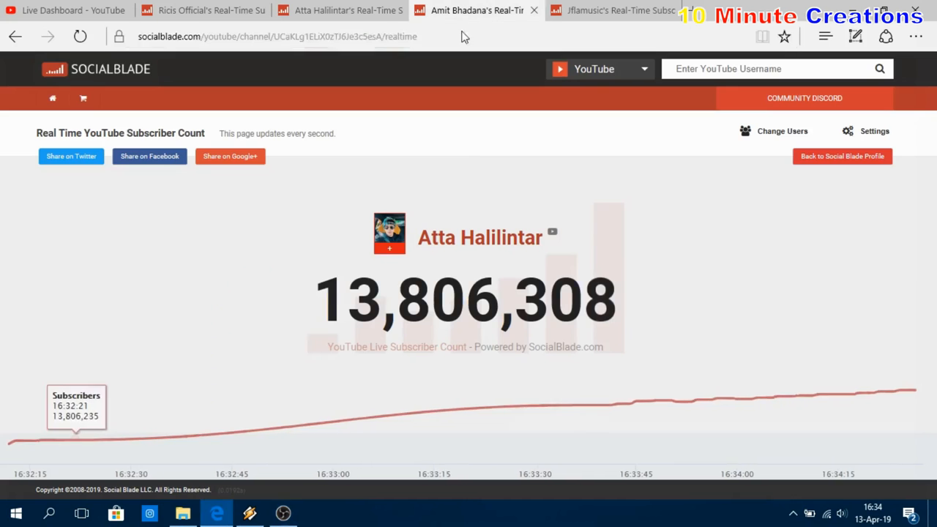
click(439, 36)
Step: Switch to OBS and add a Browser source named AMIT BHADANA
click(283, 514)
click(186, 470)
click(240, 254)
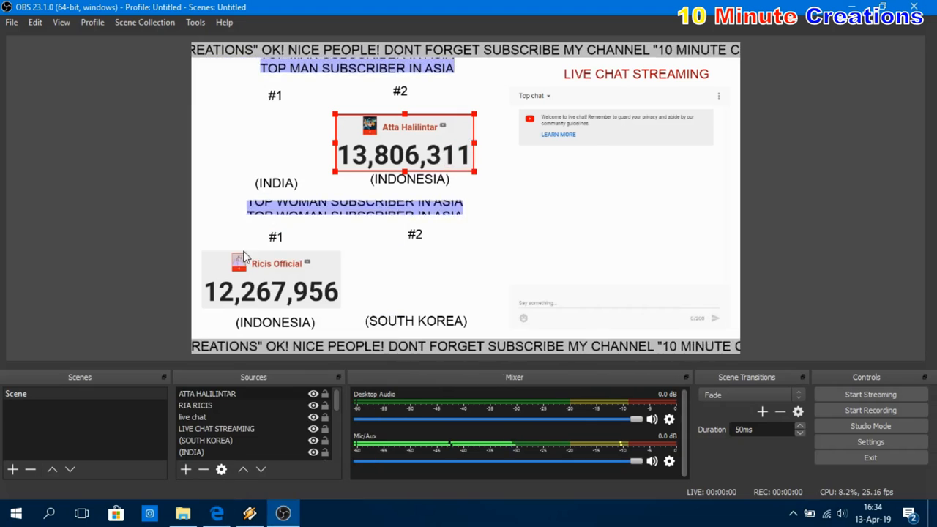
text(AMIT BHADANA)
key(Return)
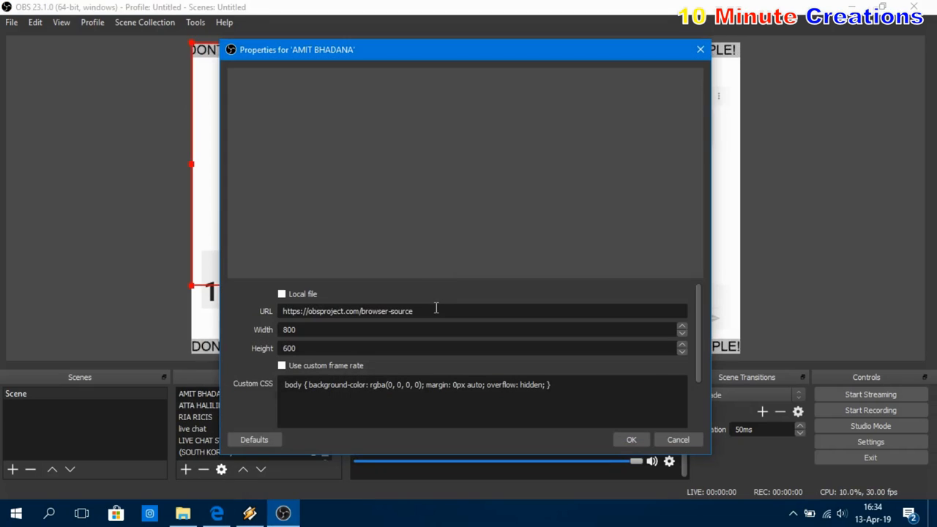
Step: Give the AMIT BHADANA source the copied Social Blade real-time URL, a width of 1000 and a height of 400
click(290, 331)
key(BackSpace)
text(10)
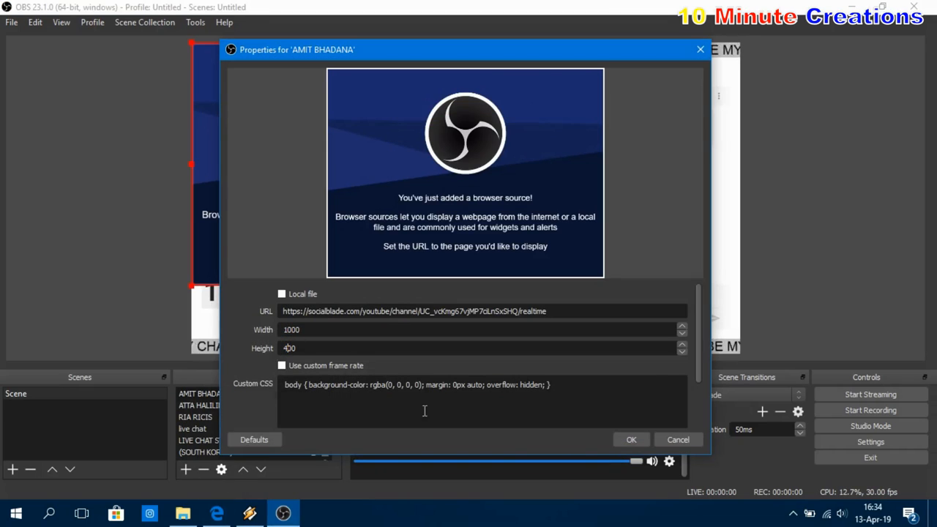
click(631, 440)
Step: Add a Crop/Pad filter to the AMIT BHADANA source
right_click(495, 192)
click(521, 397)
click(186, 505)
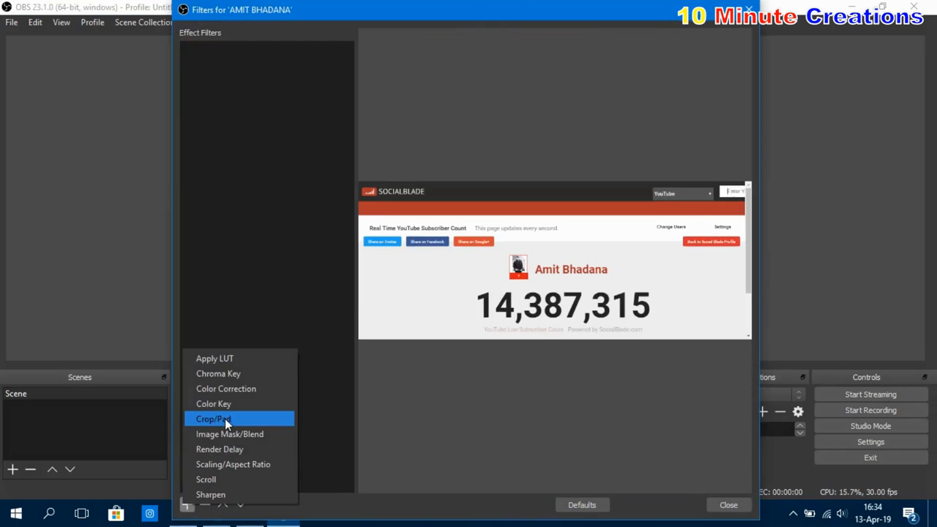
click(225, 419)
key(Return)
Step: Crop the AMIT BHADANA source by 290 left, 180 top and 250 right, and trim its bottom edge too
click(404, 351)
text(290)
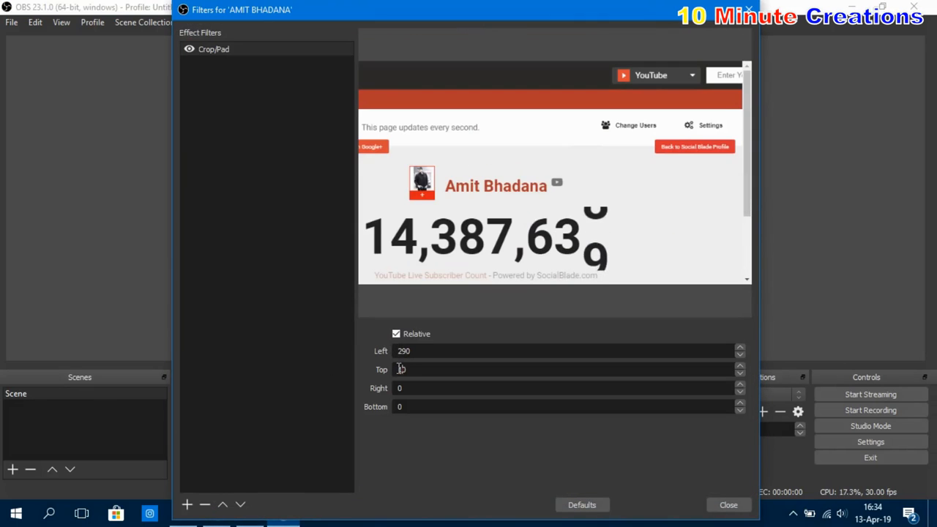
text(8)
click(396, 388)
text(25)
click(397, 407)
text(3)
click(721, 505)
Step: Move the Amit Bhadana counter below the man #1 label and shrink it to fit beside Atta Halilintar's counter
drag(276, 102, 277, 162)
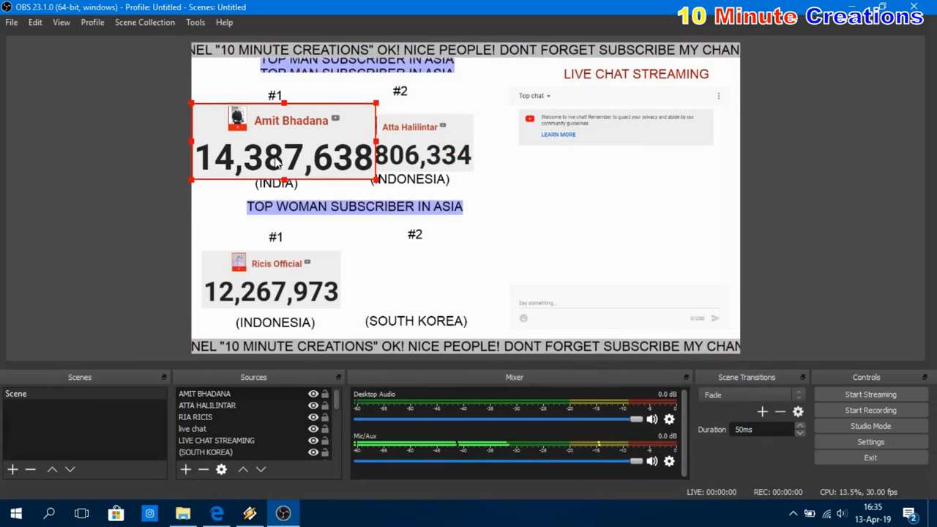
mouse_move(375, 181)
mouse_down()
mouse_move(361, 176)
mouse_move(372, 182)
mouse_up()
drag(363, 176, 340, 160)
drag(273, 126, 271, 142)
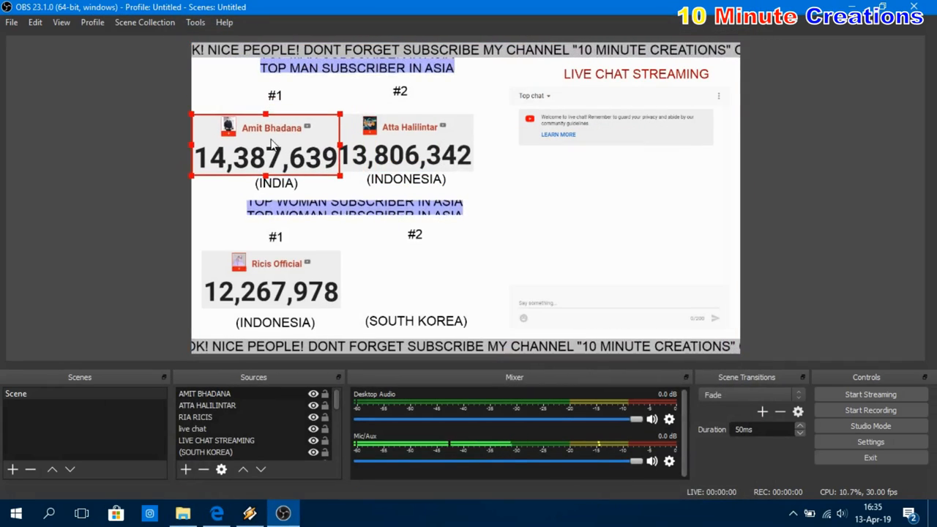
drag(193, 176, 212, 167)
drag(266, 143, 258, 153)
Step: Switch to the browser and copy the web address of Jflamusic's real-time subscriber count page
click(217, 513)
click(601, 11)
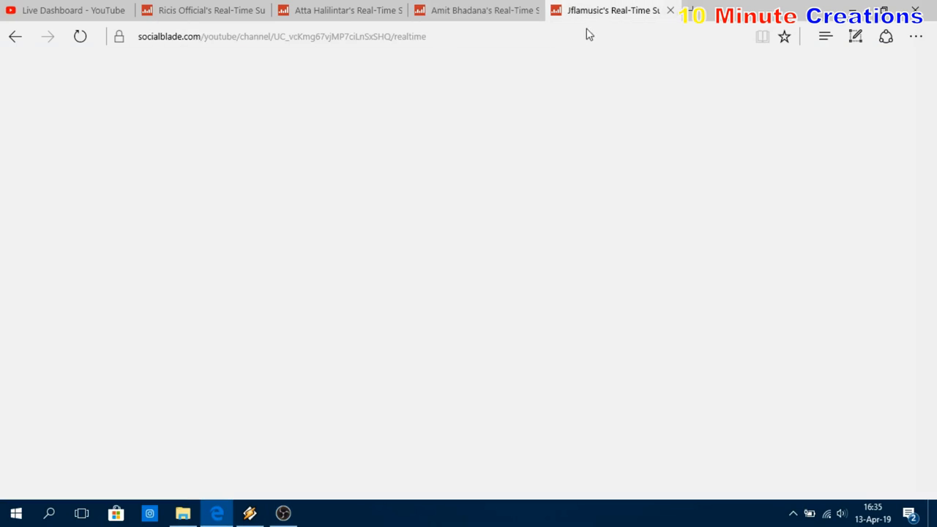
click(327, 36)
click(307, 76)
Step: Switch to OBS and add a Browser source named JFLAMUSIC
click(283, 514)
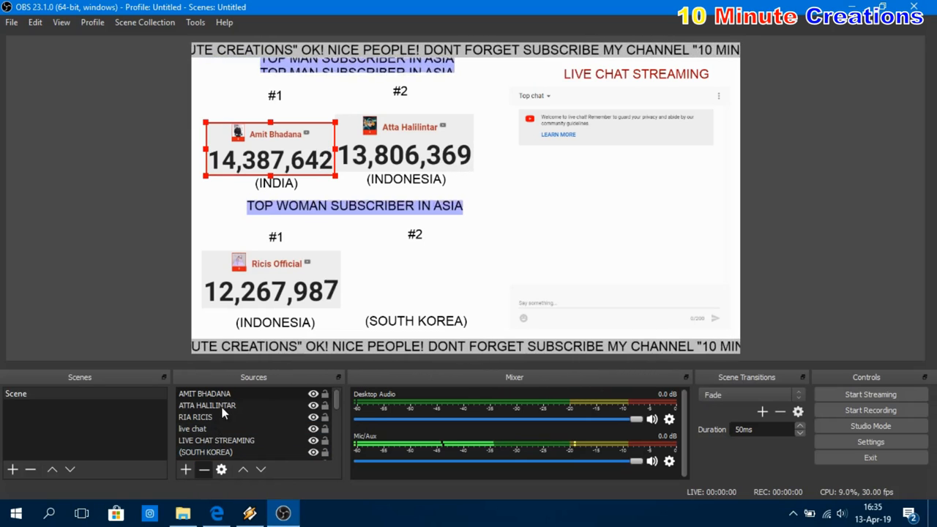
click(205, 469)
key(Escape)
click(184, 469)
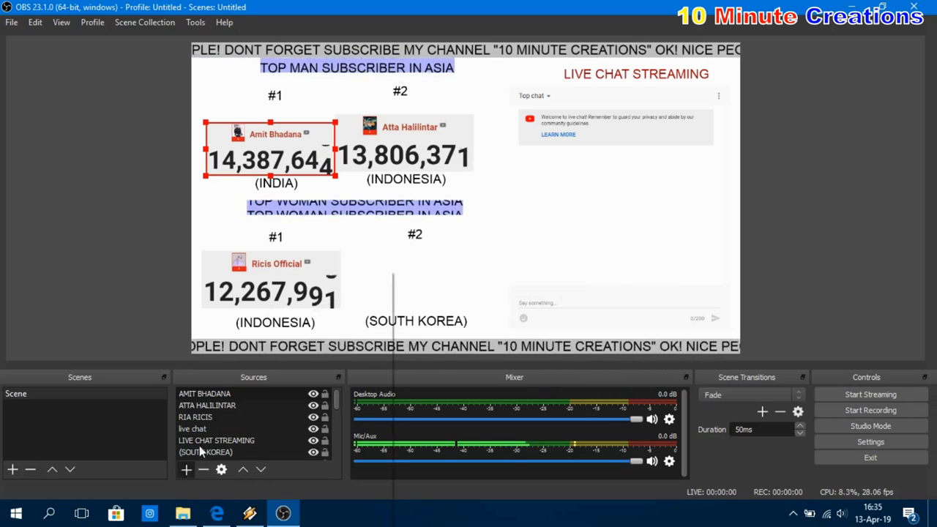
click(391, 317)
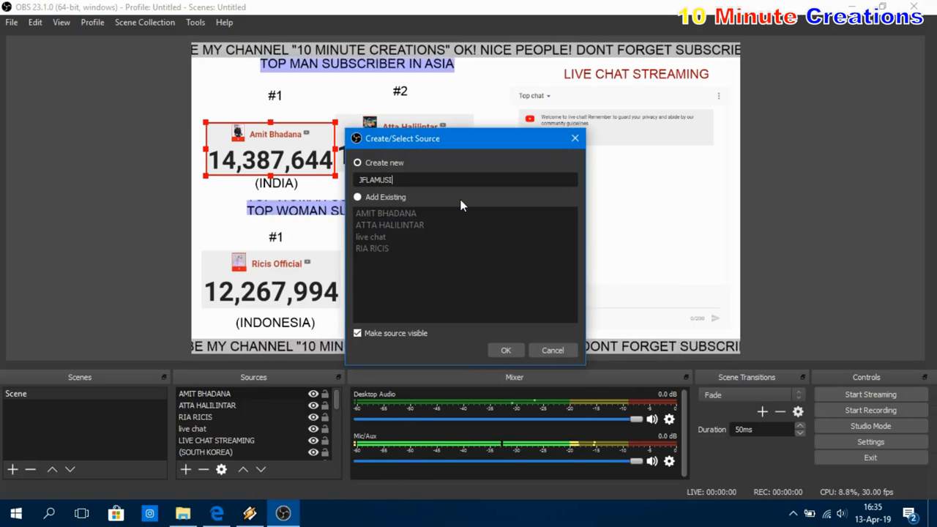
click(504, 351)
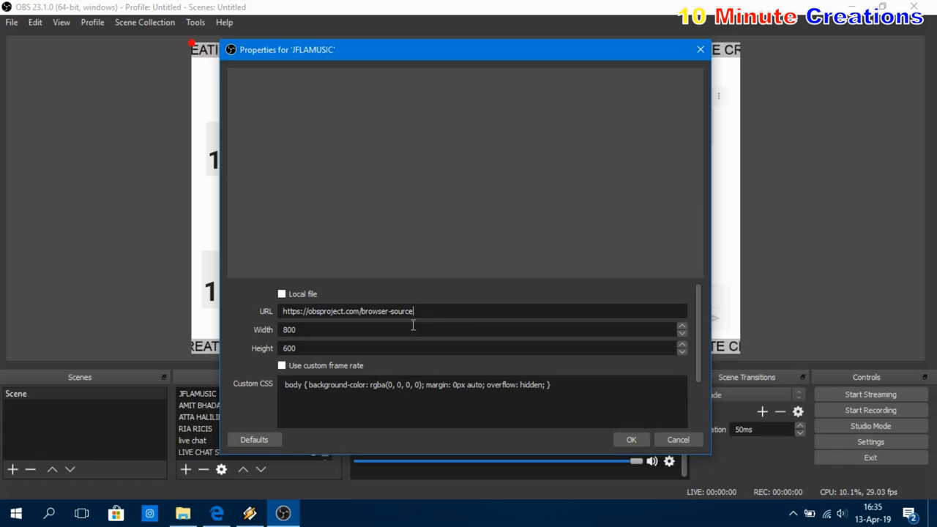
Step: Give the JFLAMUSIC source the copied Social Blade real-time URL, a width of 1000 and a height of 400
text(1000)
key(Tab)
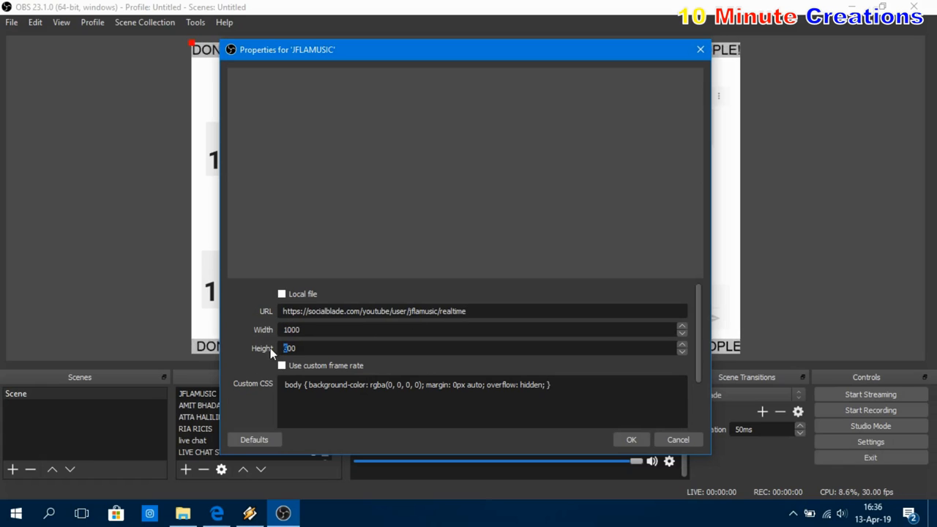
text(400)
click(634, 443)
Step: Add a Crop/Pad filter to the JFLAMUSIC source to trim it down to its subscriber counter
right_click(516, 157)
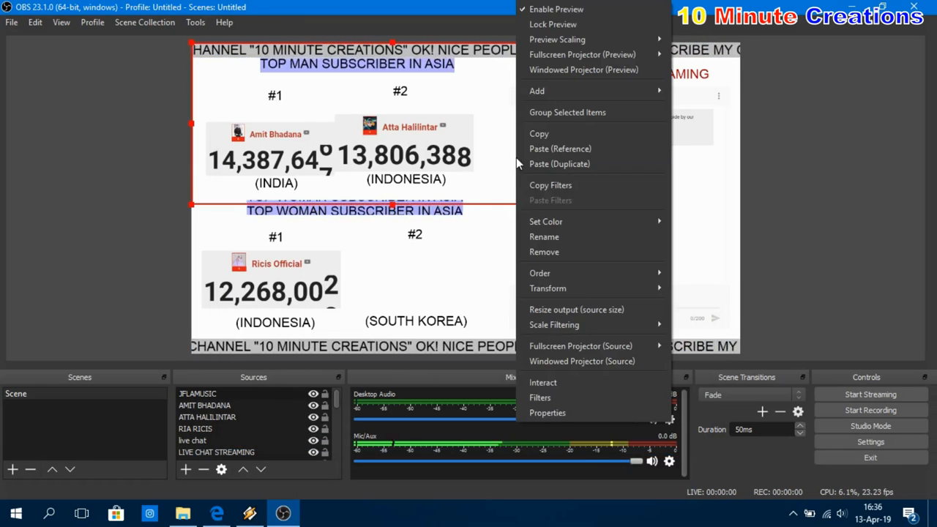
click(562, 400)
click(188, 505)
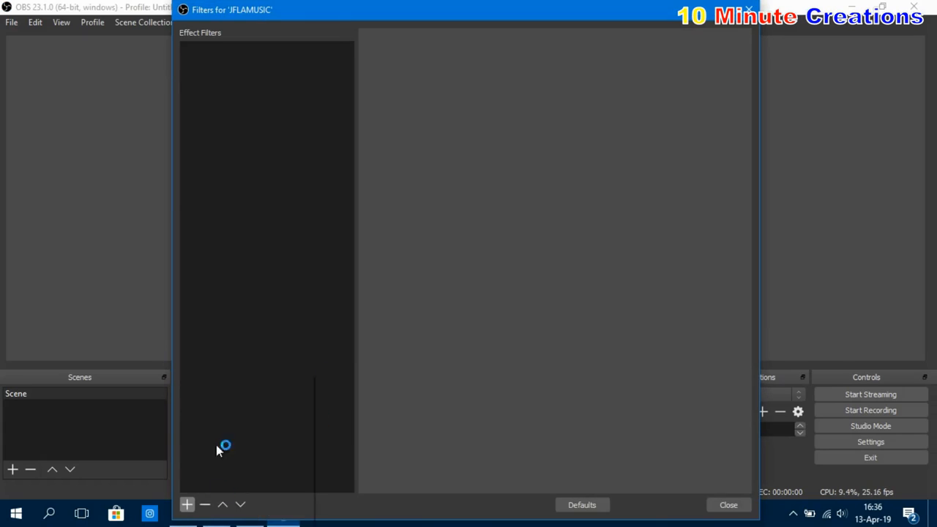
click(220, 427)
key(Return)
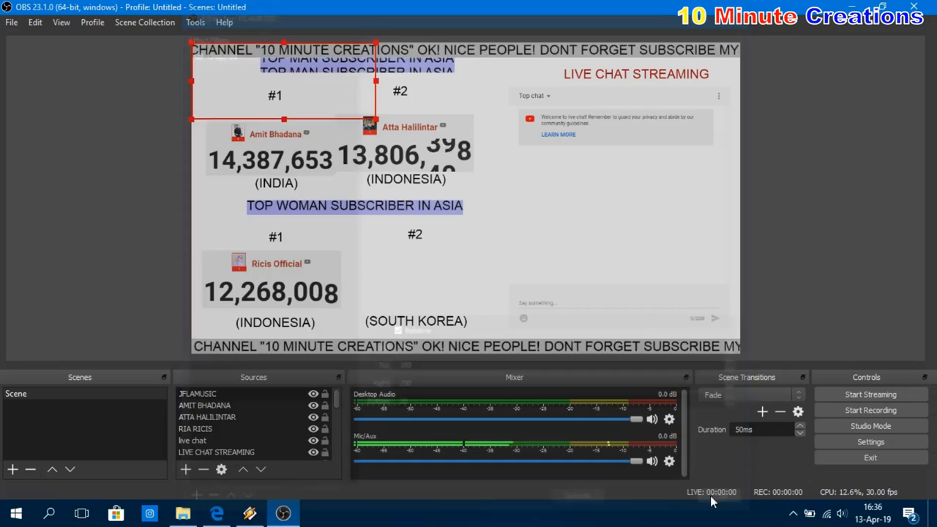
Step: Place the JFLAMUSIC counter below the woman #2 label and shrink it to fit above the SOUTH KOREA label
click(379, 278)
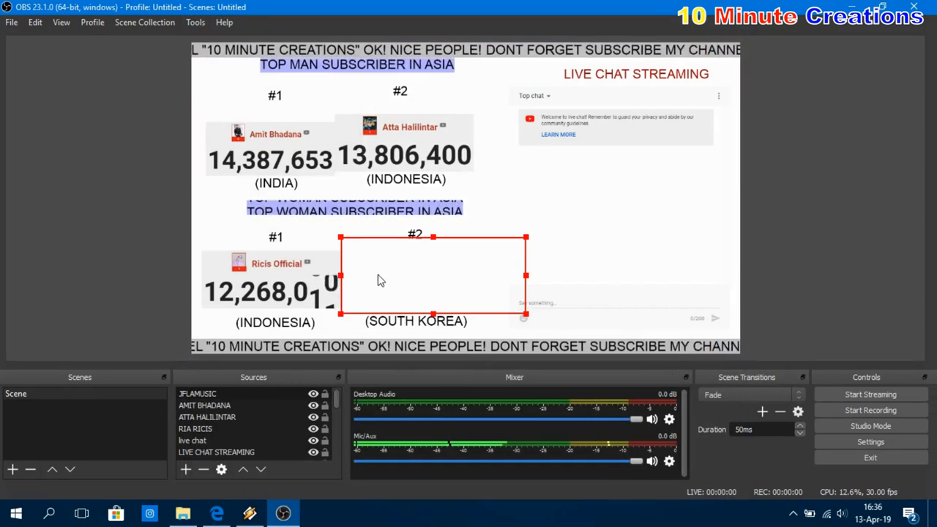
click(297, 164)
click(469, 293)
drag(524, 314, 483, 299)
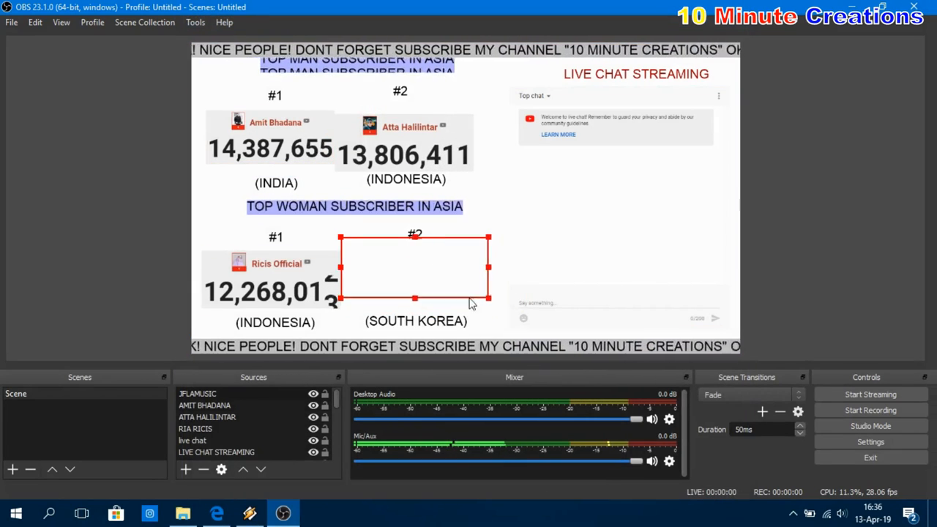
drag(440, 268, 441, 273)
Step: Raise the Amit Bhadana counter, then shrink Atta Halilintar's counter and align it beside Amit Bhadana's with a gap between them
click(235, 146)
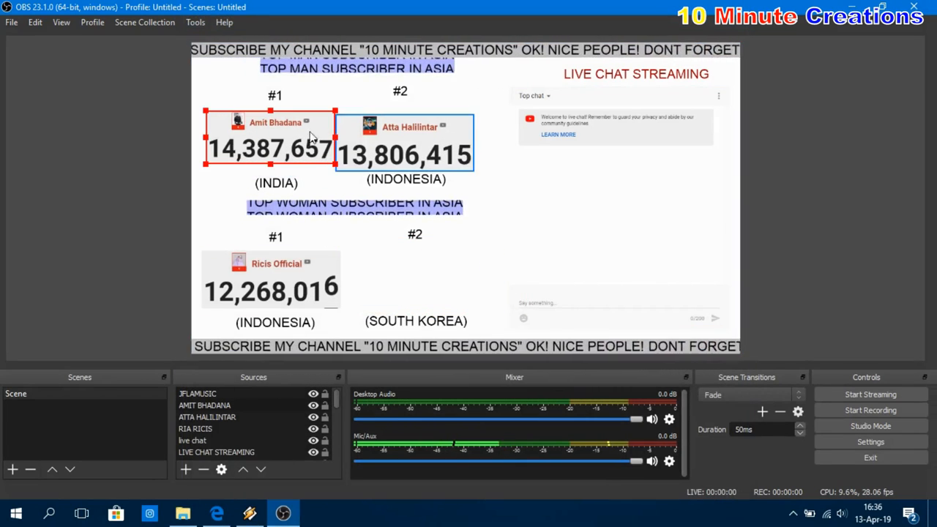
drag(287, 116, 287, 111)
drag(340, 169, 375, 149)
click(337, 164)
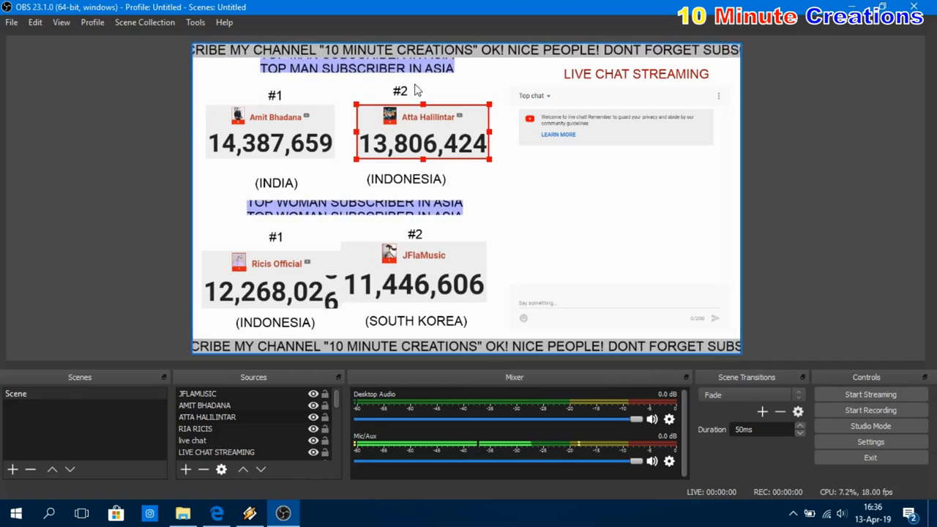
Step: Center the man #2 label above Atta Halilintar's counter and move the INDIA and INDONESIA labels directly beneath the two man counters
drag(404, 96, 422, 98)
drag(414, 184, 435, 173)
drag(286, 188, 277, 171)
click(436, 170)
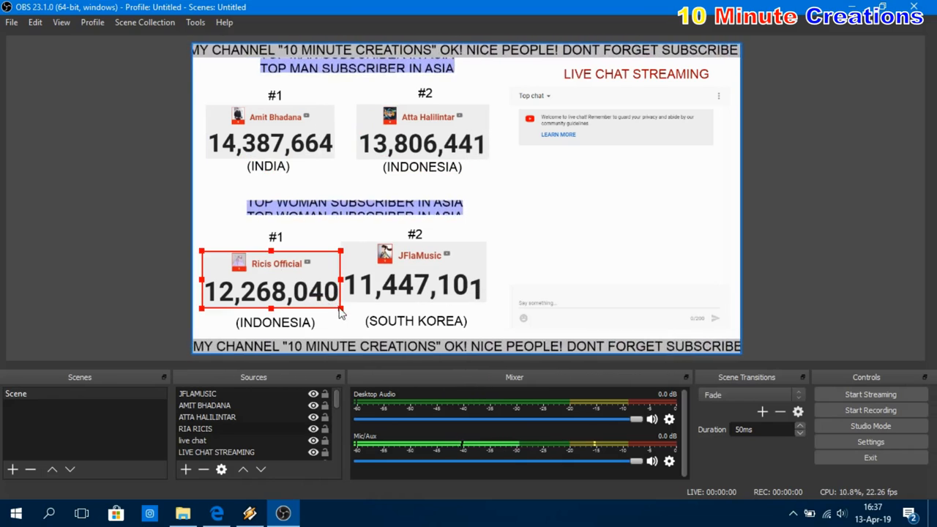
Step: Shrink the Ricis Official counter and move its #1 and INDONESIA labels close above and below it
drag(303, 296, 299, 275)
drag(274, 241, 279, 260)
click(277, 243)
drag(275, 322, 266, 287)
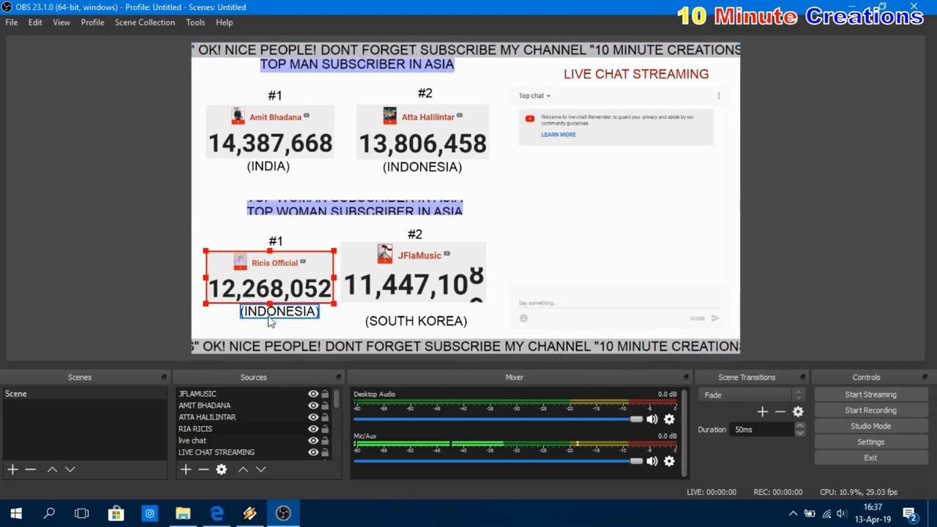
click(270, 321)
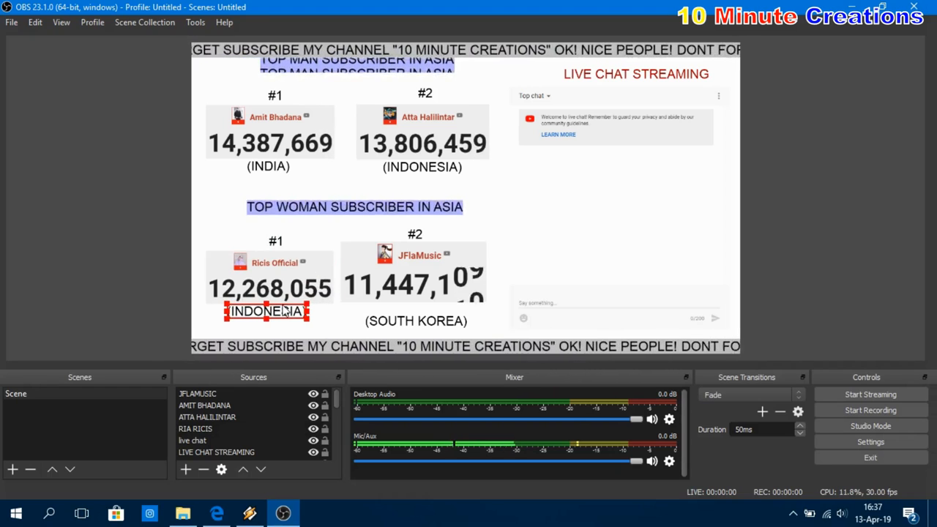
Step: Align the JFlaMusic counter with the Ricis Official counter and center its #2 and SOUTH KOREA labels around it
drag(374, 262, 376, 293)
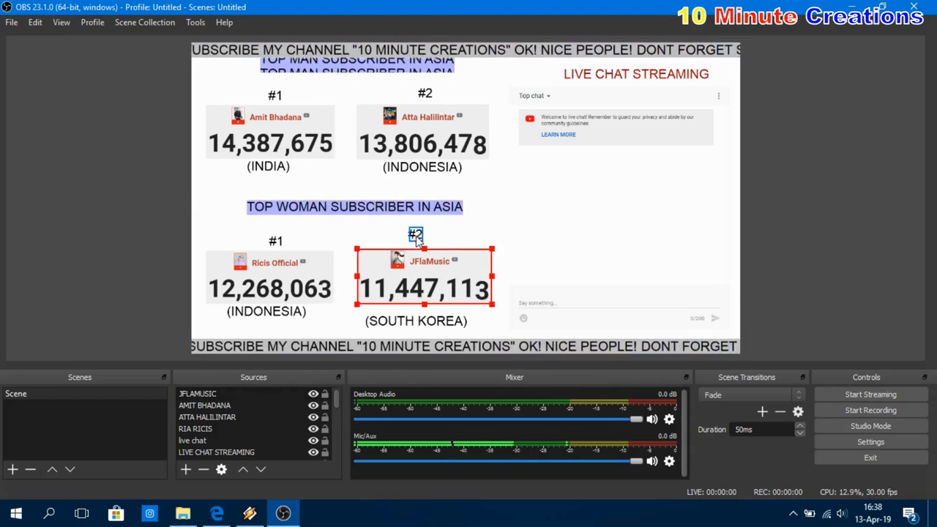
drag(416, 236, 425, 242)
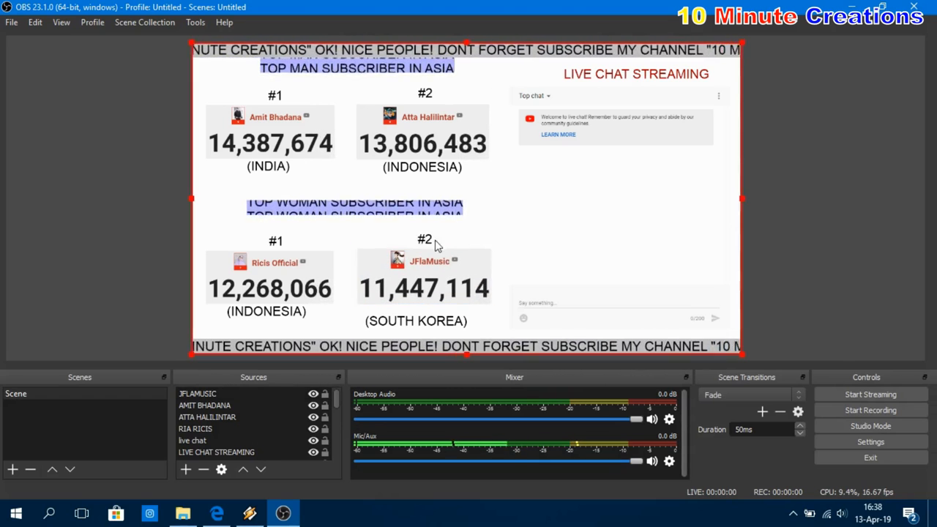
click(276, 241)
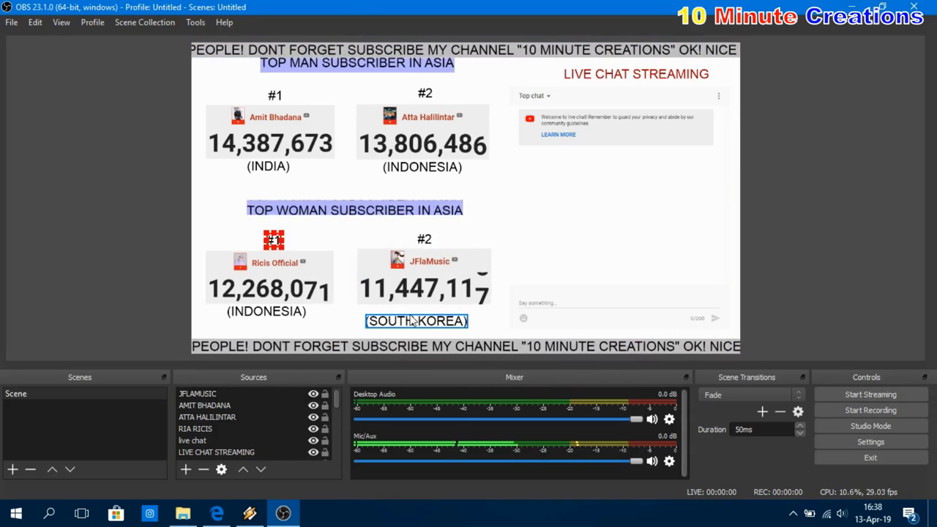
drag(414, 320, 423, 312)
click(509, 293)
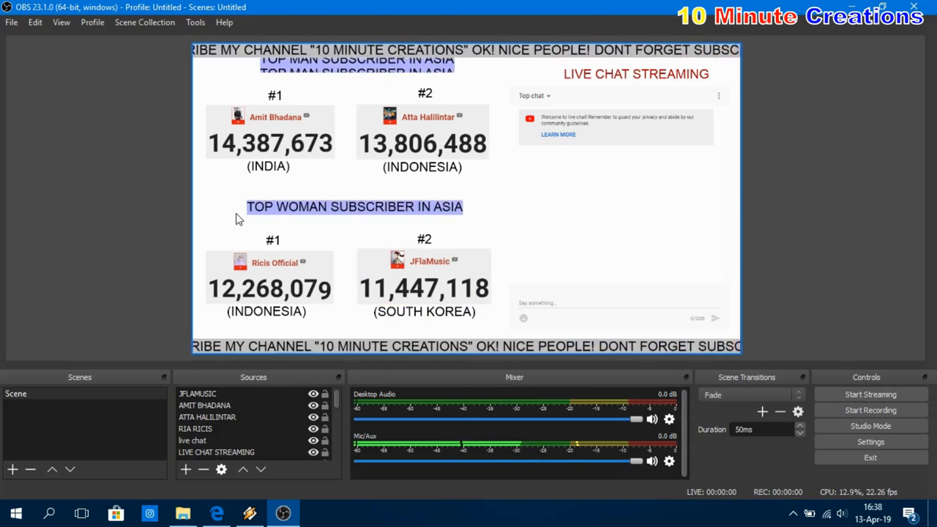
Step: Switch to the browser and close the Social Blade real-time pages, leaving only the YouTube Live Dashboard open
click(217, 515)
click(668, 11)
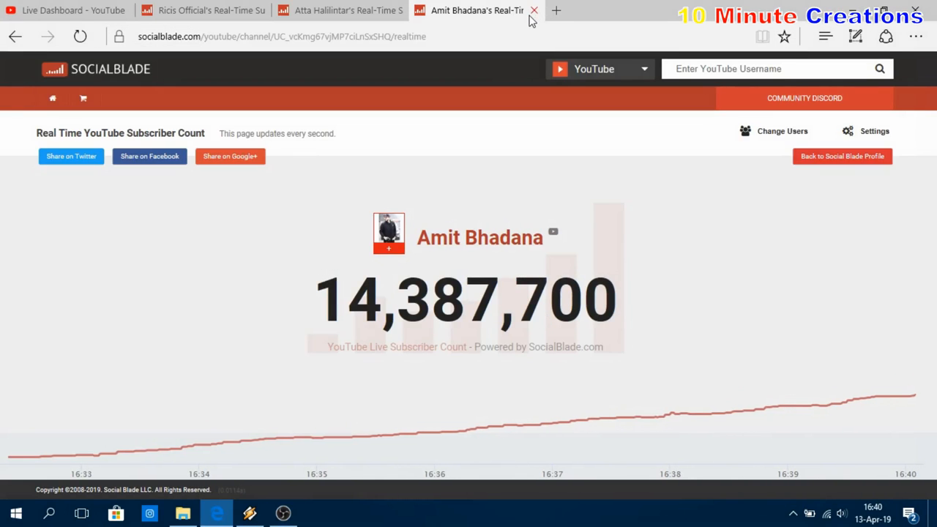
click(534, 10)
click(398, 10)
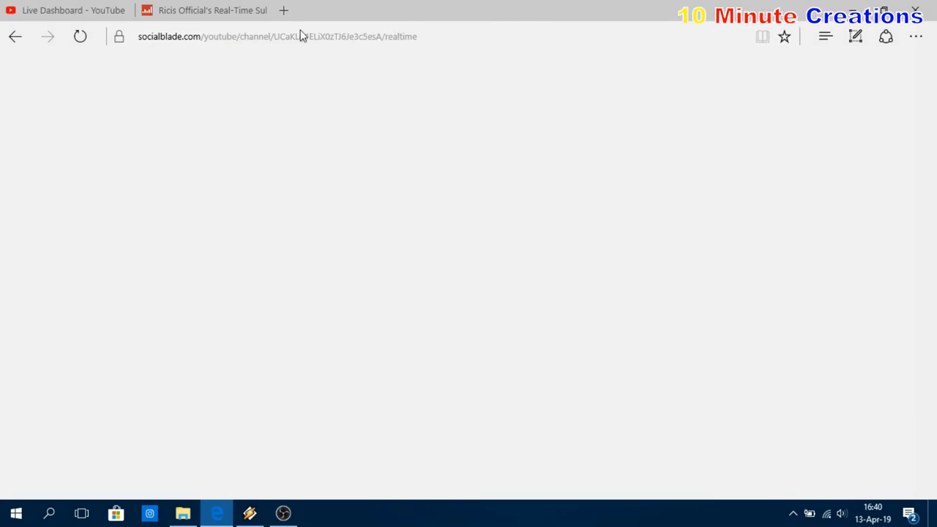
click(259, 10)
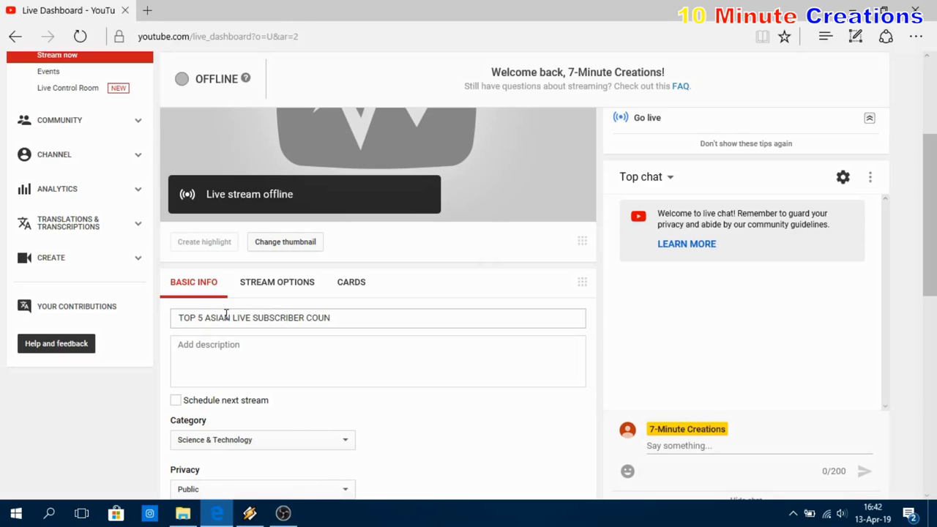
Step: Remove the 5 from the live stream title and put "[LIVE ]" at its beginning
click(226, 316)
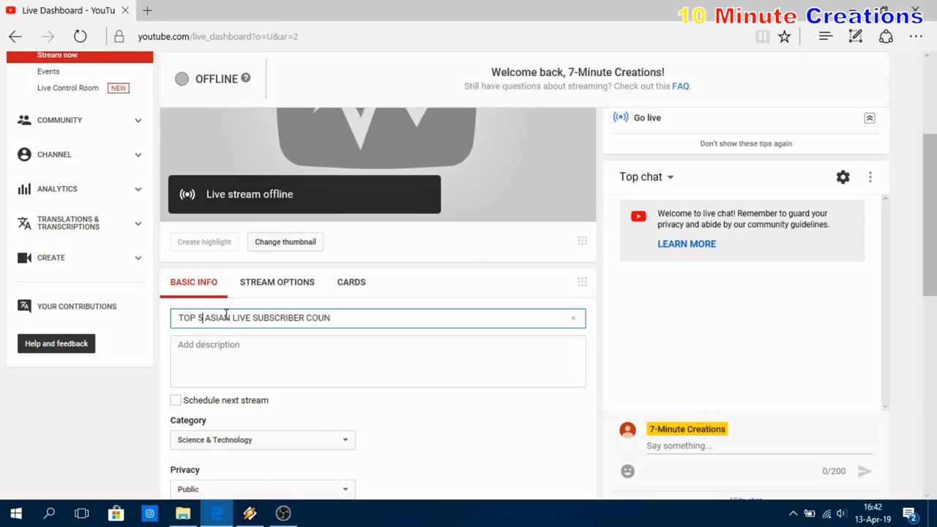
key(BackSpace)
key(BackSpace)
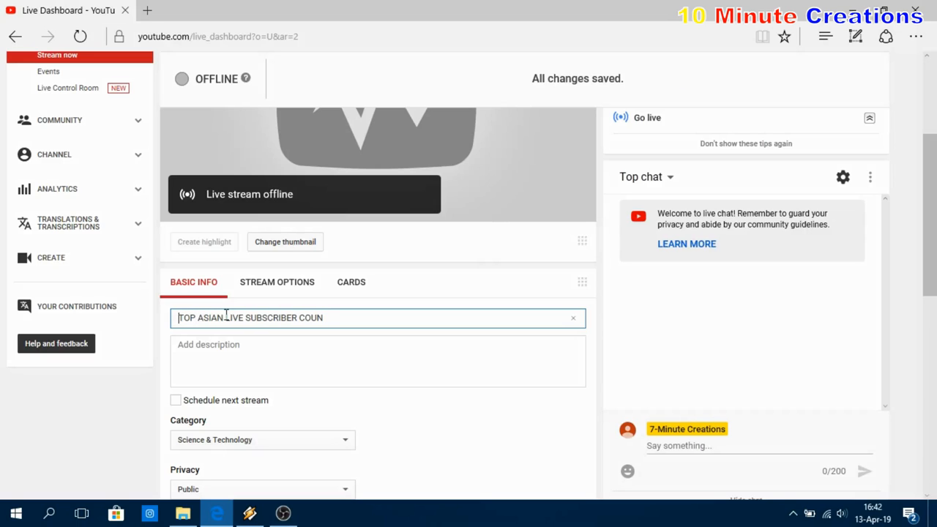
text([)
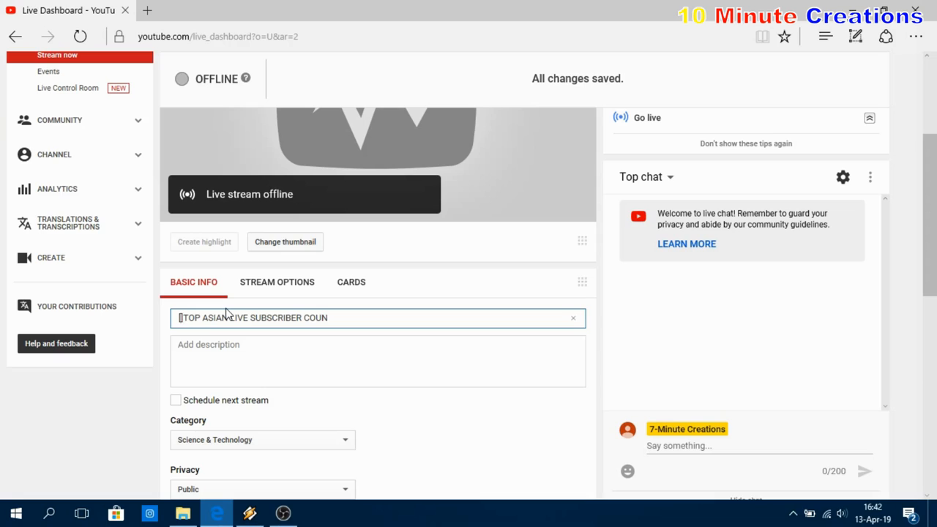
text(LIVE)
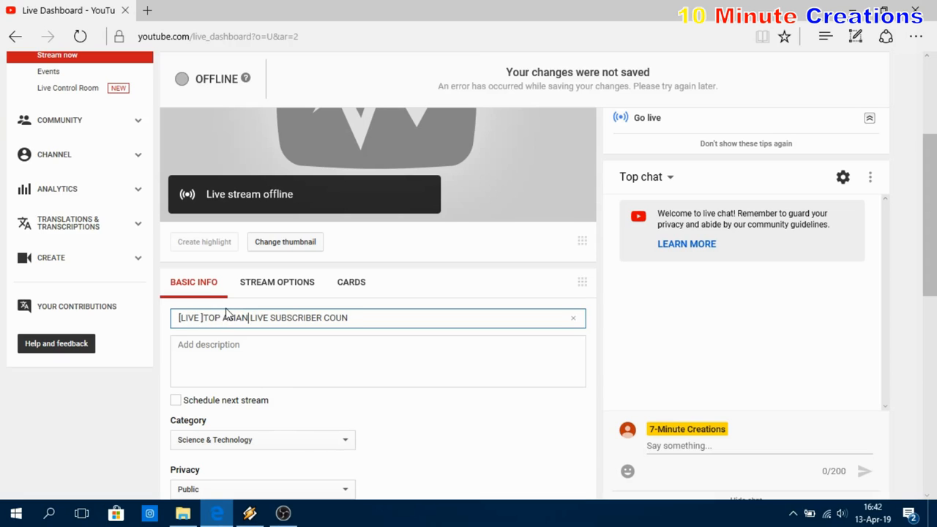
Step: Edit the rest of the stream title so that it reads "[LIVE ] TOP ASIA SUBSCRIBER COUNT"
key(BackSpace)
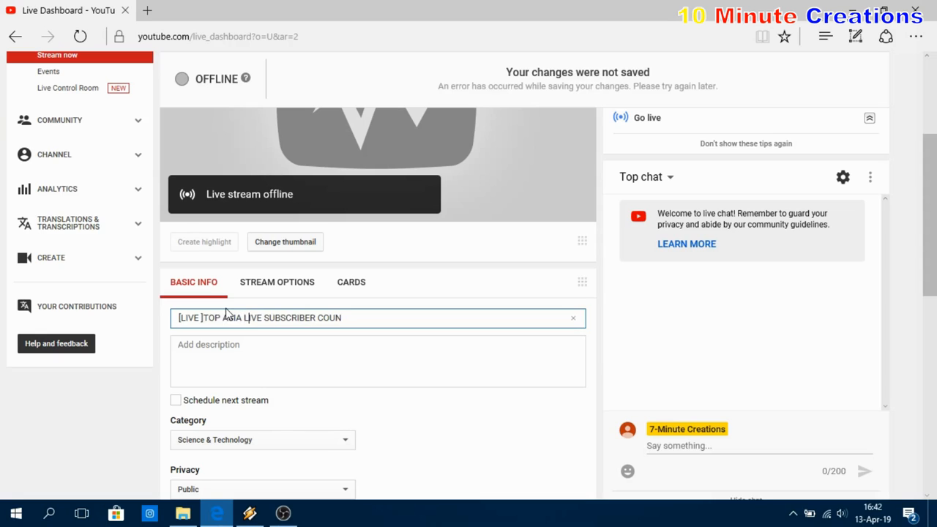
key(Right)
key(Right)
key(Right)
key(BackSpace)
key(BackSpace)
key(BackSpace)
key(BackSpace)
key(BackSpace)
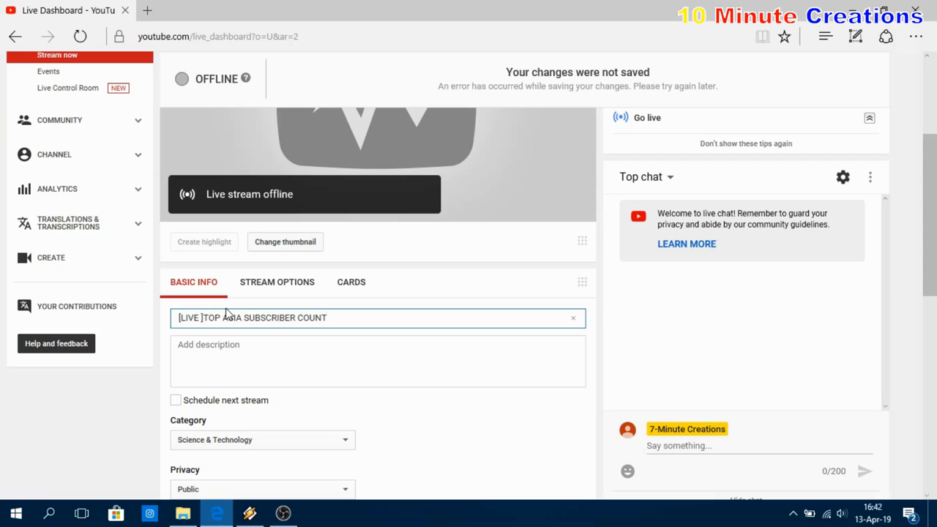
key(Left)
key(Left)
key(Left)
key(Left)
key(Left)
key(Left)
key(Left)
key(Left)
key(Left)
key(Left)
key(Left)
key(Left)
key(Left)
key(Left)
key(Left)
key(Left)
key(Left)
key(Left)
key(Left)
key(Left)
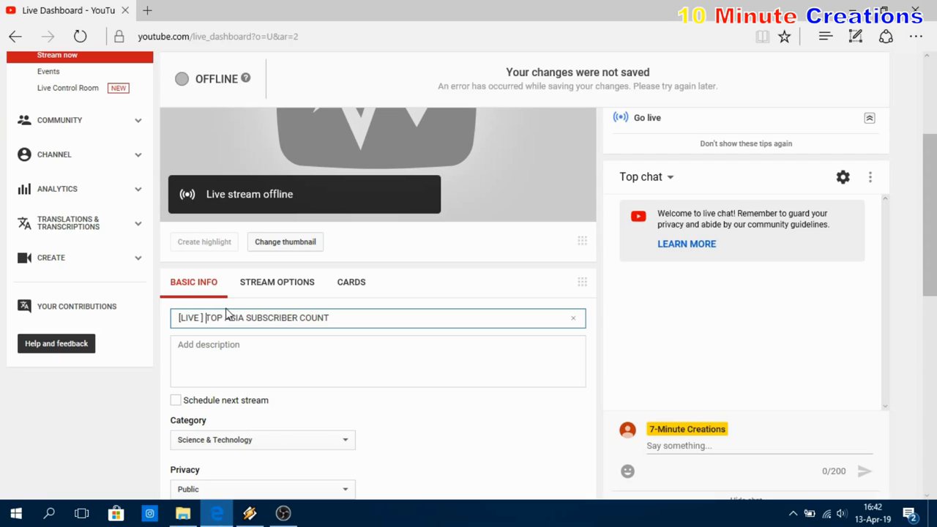
key(Right)
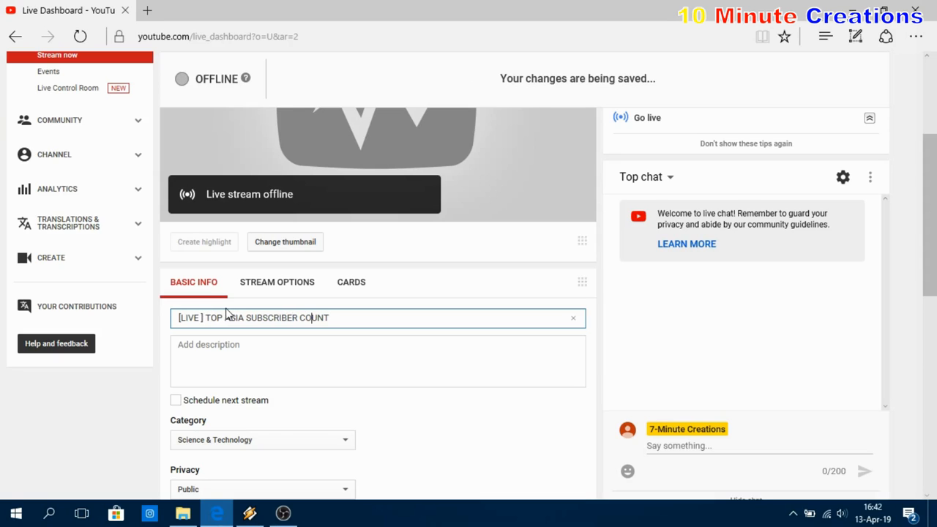
Step: Enter the stream description "ATTA HALILINTAR VS AMIT BHADANA", a divider line of equals signs, and "RIA RICIS VS JFLA MUSIC"
click(253, 356)
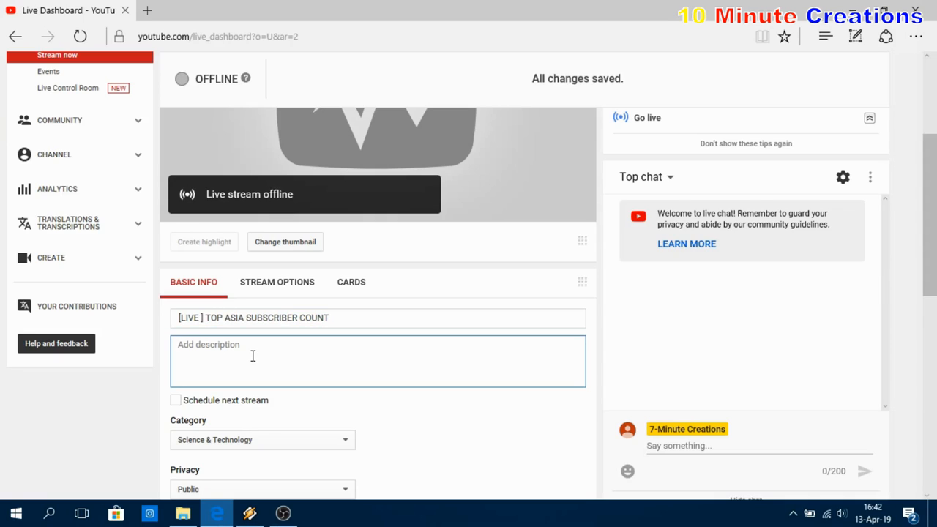
text(ATTA HALILINTAR VS AMIT BHADANA)
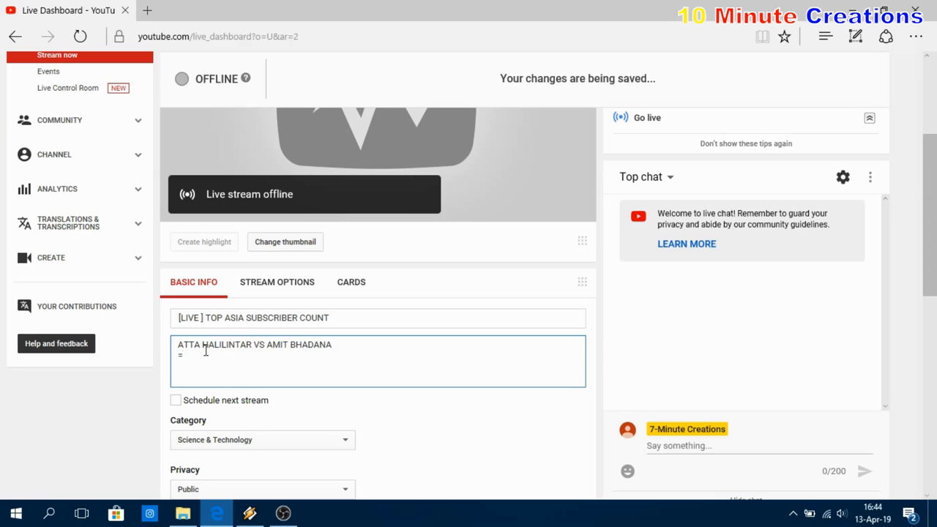
text(================================)
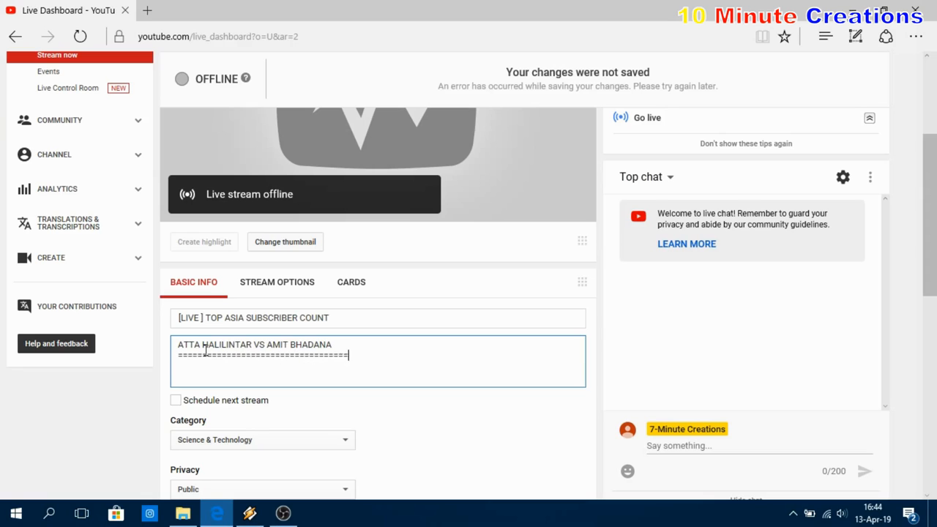
key(Return)
text(RIA RR)
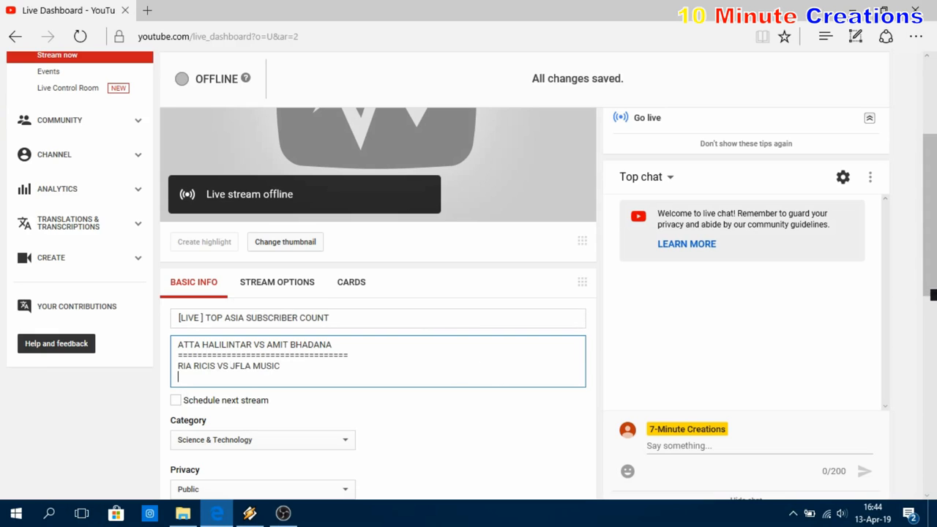
Step: Reveal and copy the stream key from the encoder setup, then switch back to OBS
drag(933, 291, 933, 368)
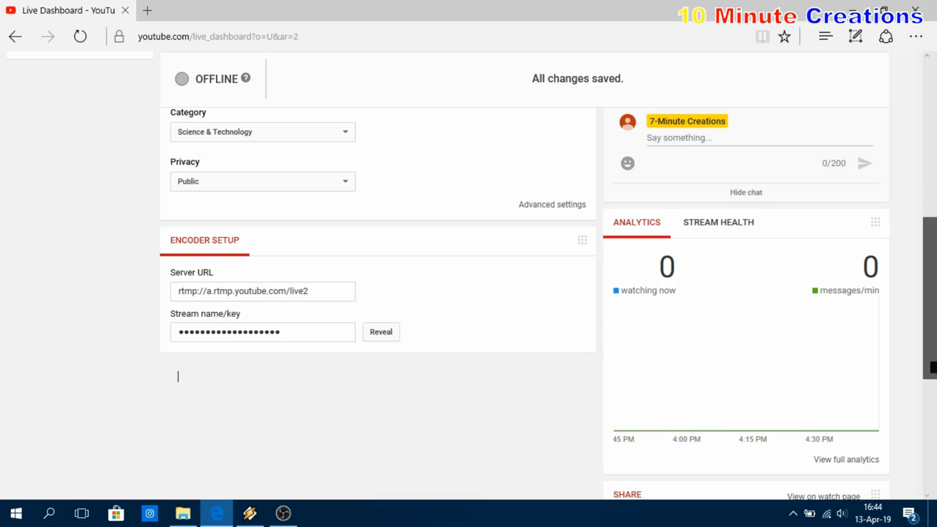
click(374, 334)
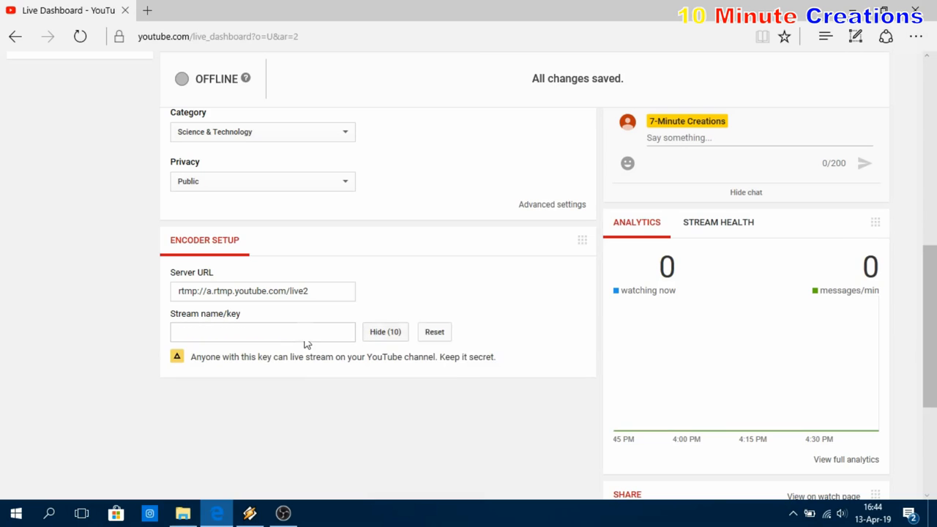
click(238, 336)
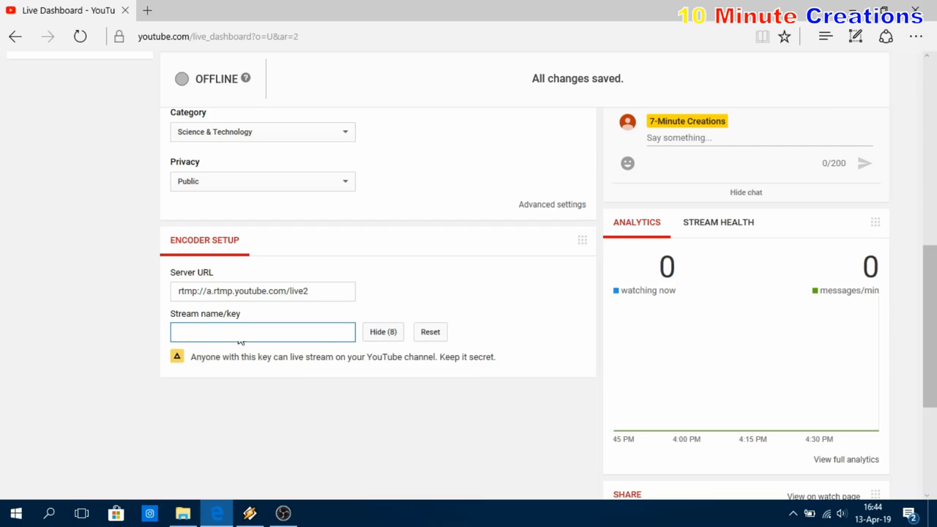
right_click(196, 341)
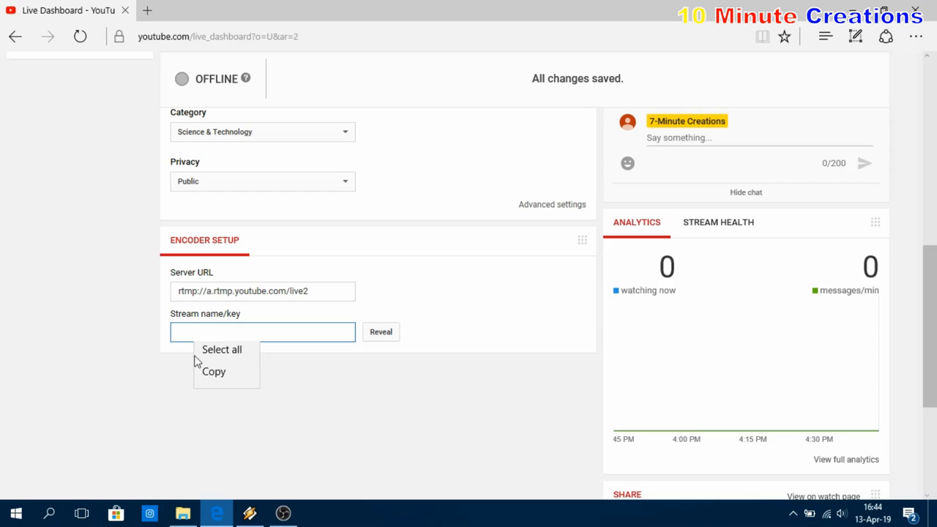
click(204, 376)
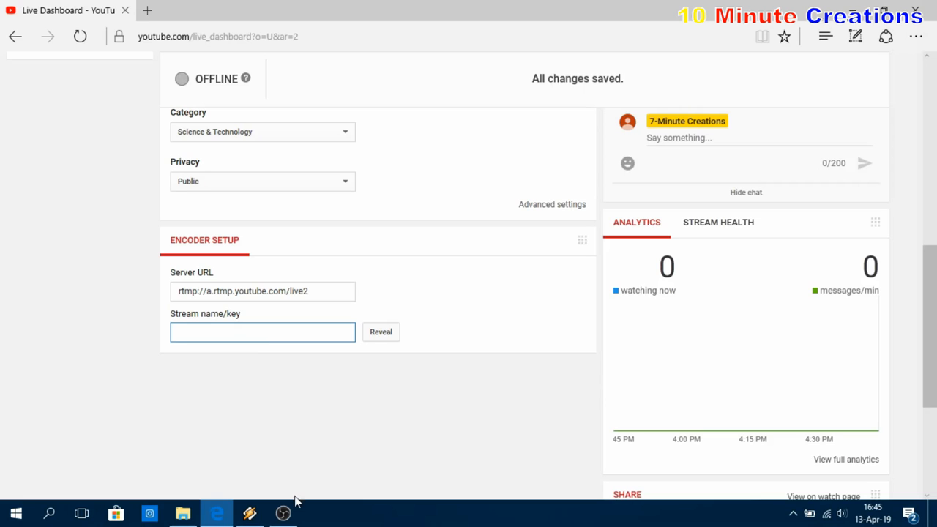
key(alt+Tab)
click(853, 10)
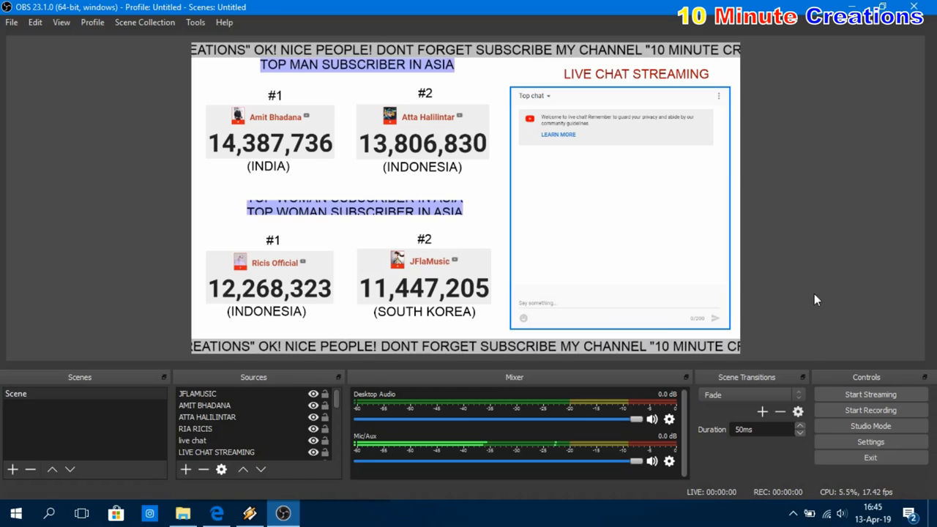
Step: Set the streaming service to YouTube / YouTube Gaming with the Primary YouTube ingest server
click(871, 442)
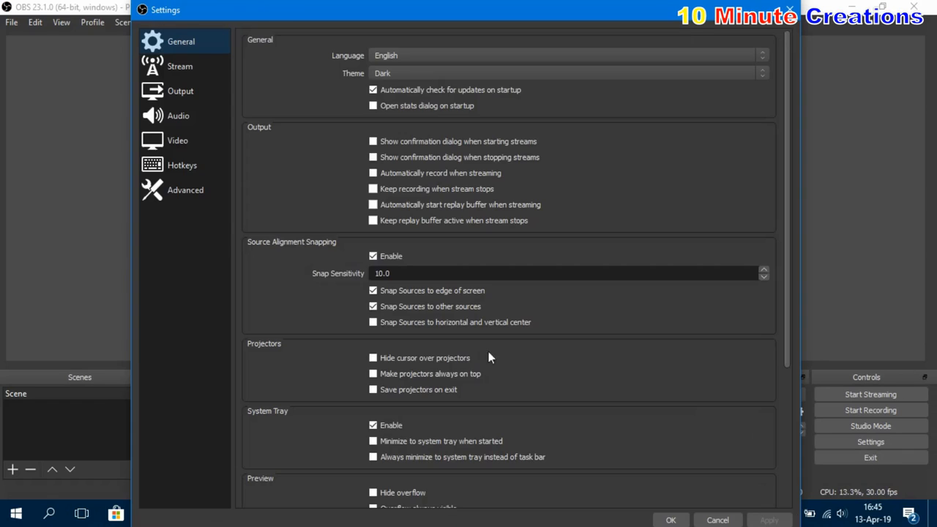
click(195, 70)
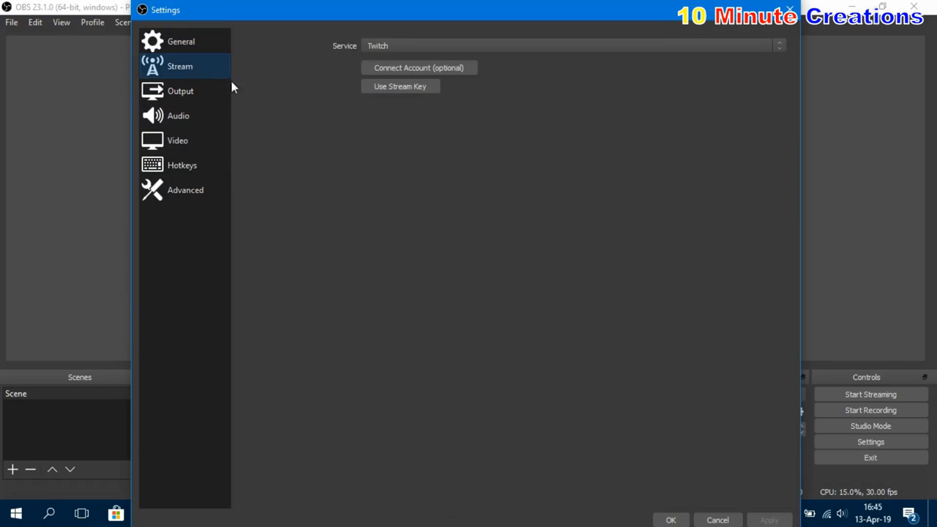
click(550, 45)
click(546, 74)
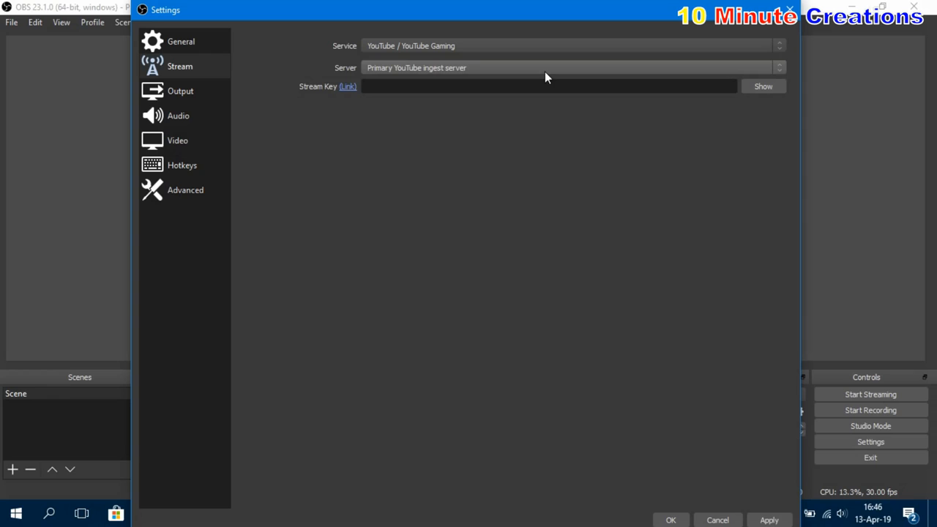
click(468, 68)
click(469, 68)
Step: Paste the copied stream key into the stream key field and save the settings
click(446, 88)
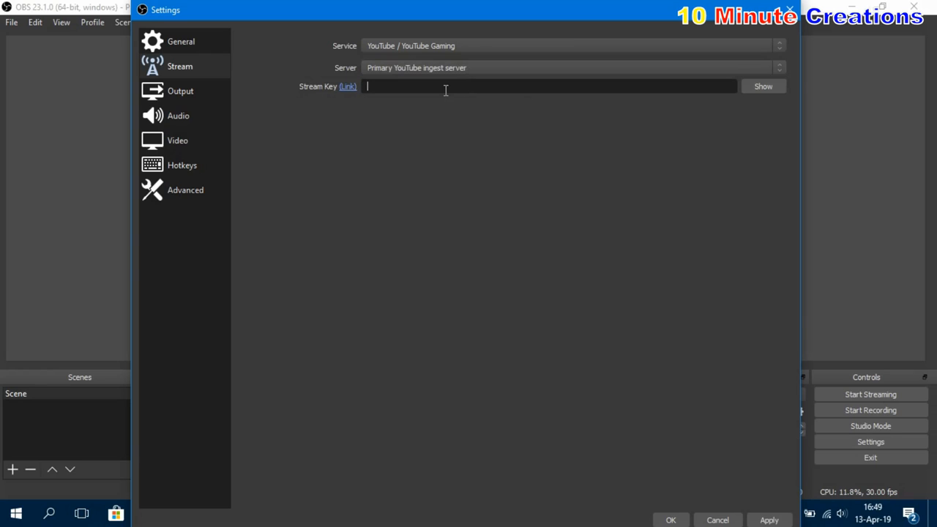
right_click(445, 89)
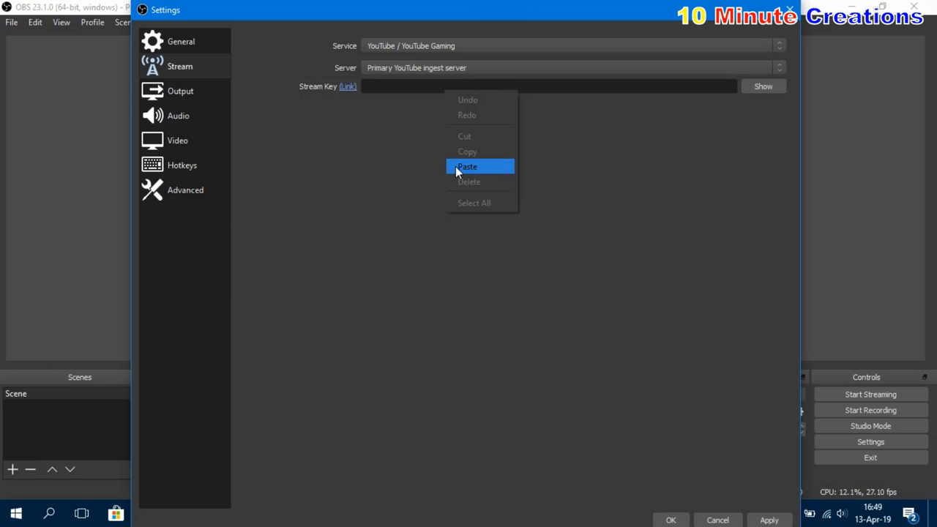
click(456, 167)
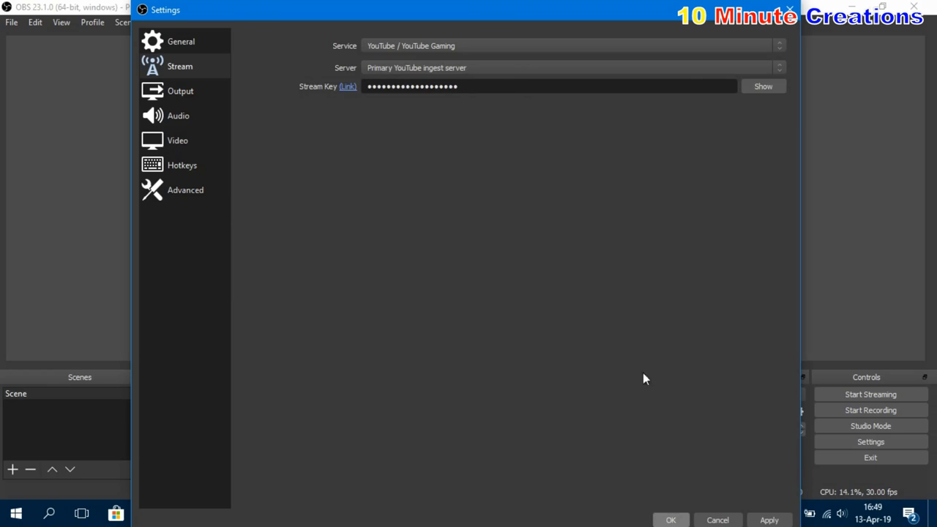
key(Return)
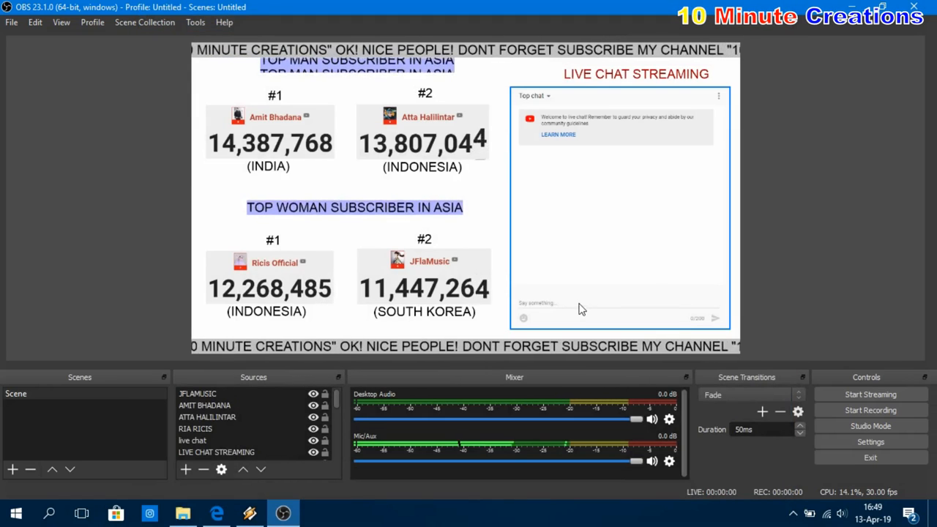
Step: Start streaming from OBS and switch to the YouTube live dashboard in Edge to check the stream preview
click(861, 400)
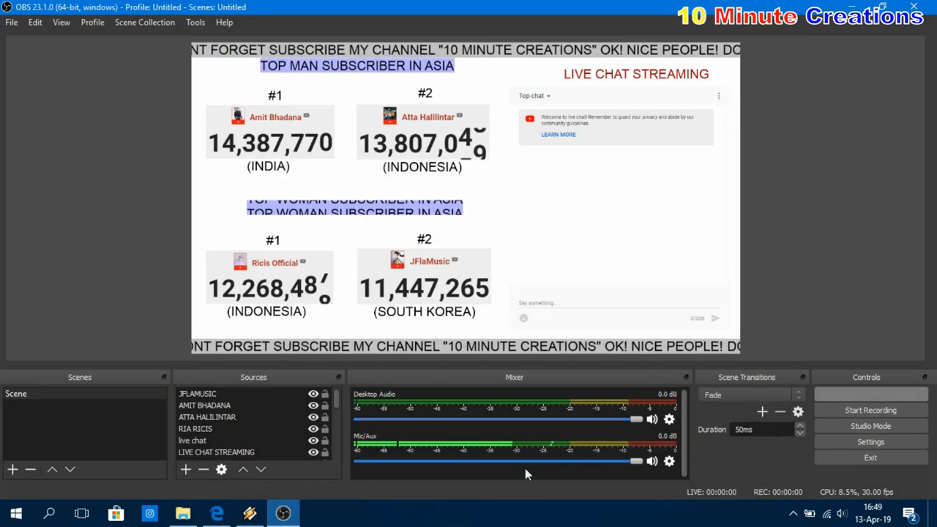
click(217, 516)
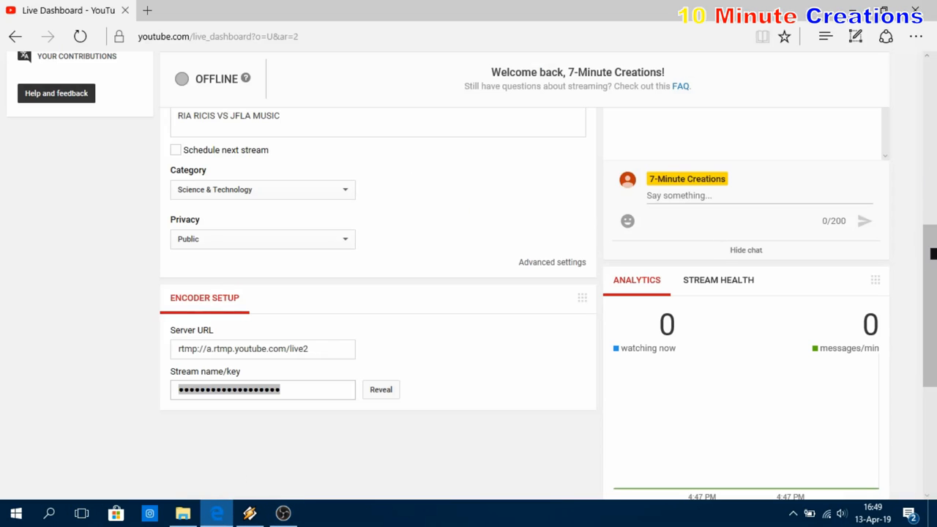
drag(933, 254, 931, 98)
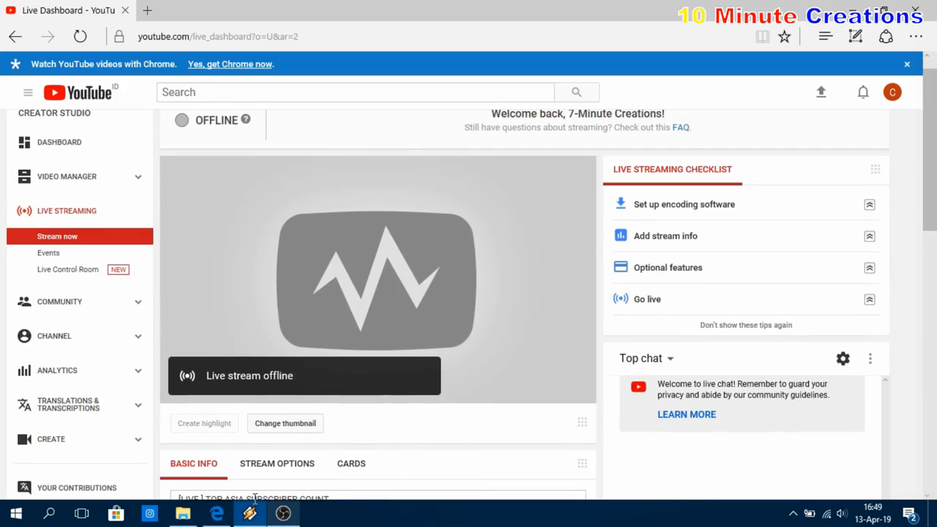
Step: Switch to Winamp, add the Music folder to its media library and dismiss the import dialog
click(249, 513)
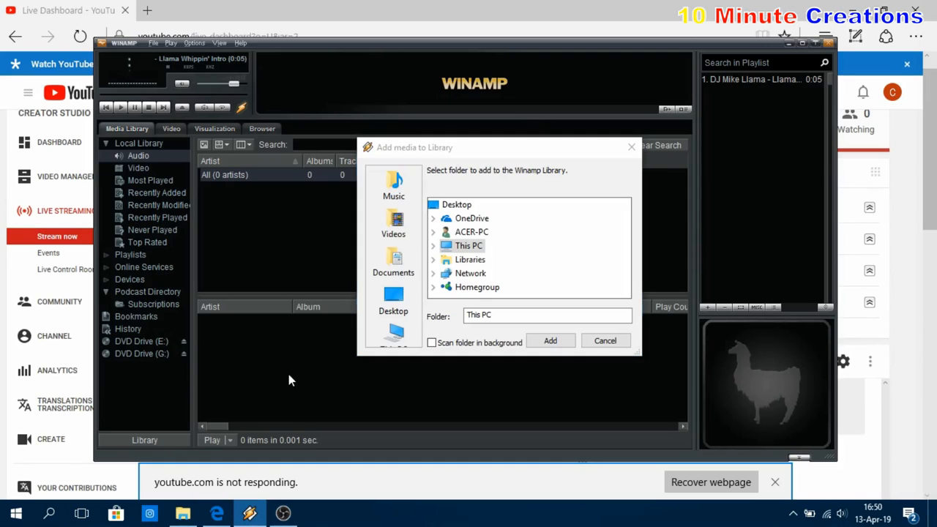
click(403, 187)
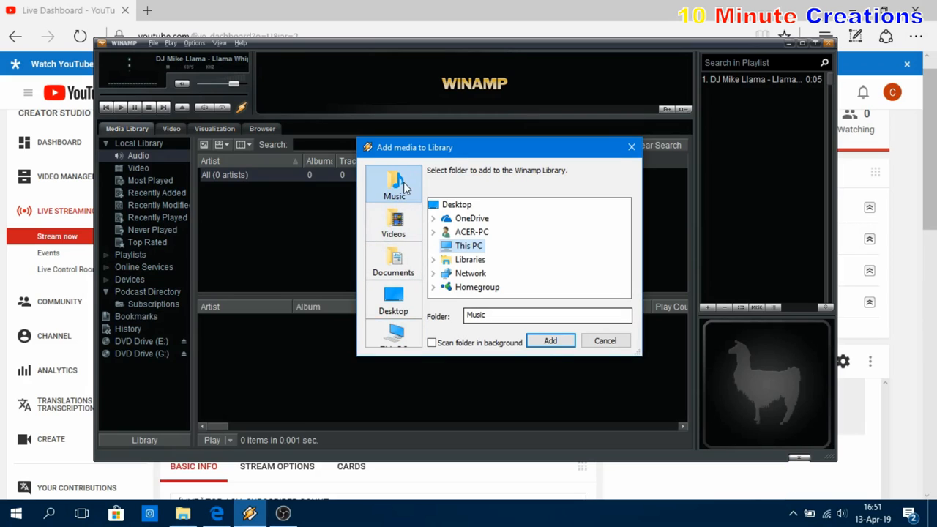
click(558, 343)
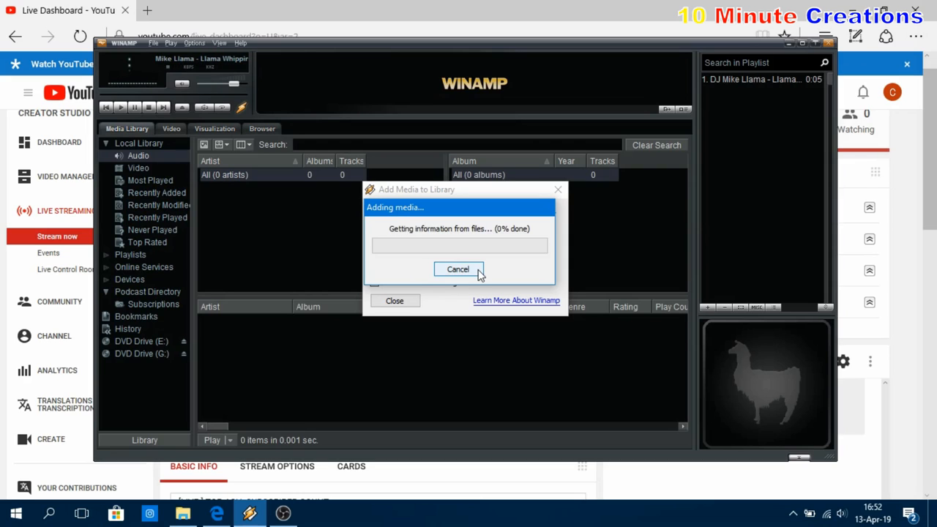
click(558, 191)
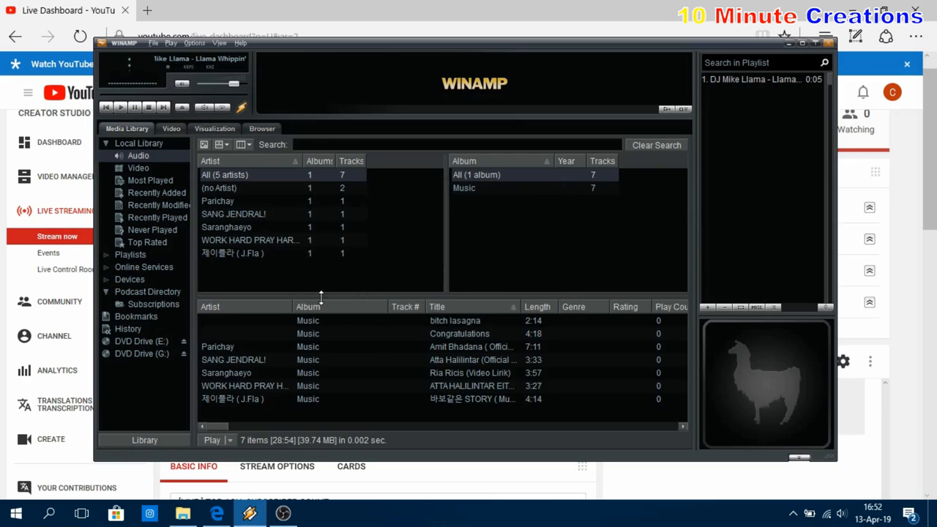
Step: Play the track by the artist SANG JENDRAL! and raise the player volume to maximum
double_click(234, 214)
drag(236, 84, 415, 83)
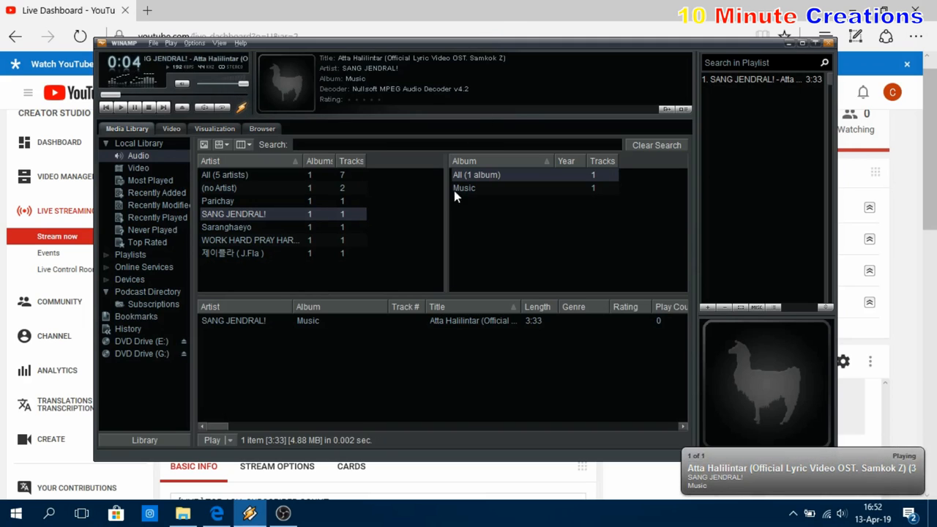
Step: Switch to OBS, lower the Mic/Aux volume to -inf dB, and return to the YouTube live dashboard to check the broadcast
click(282, 515)
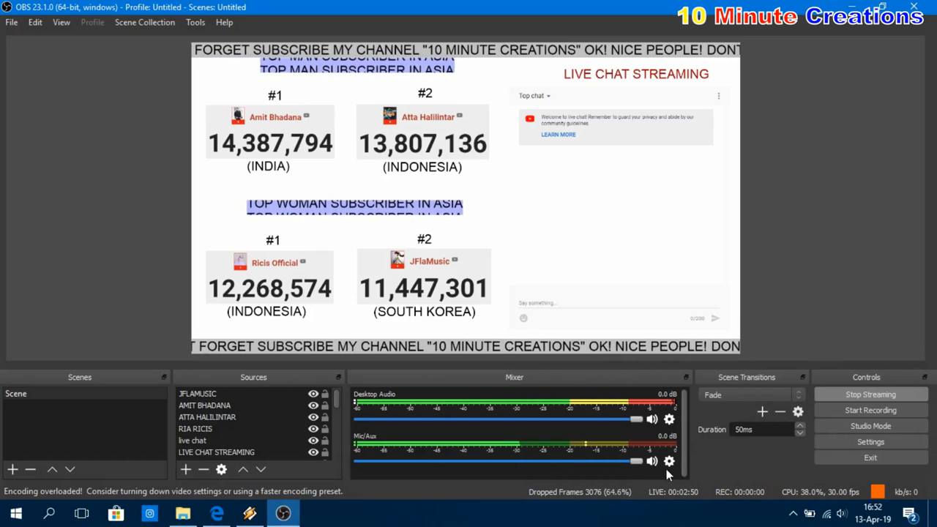
drag(636, 460, 316, 478)
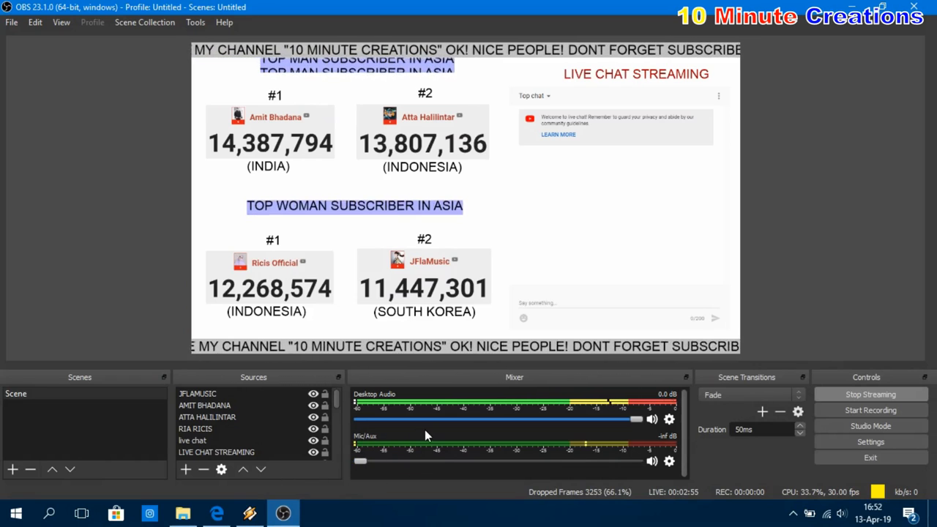
click(217, 514)
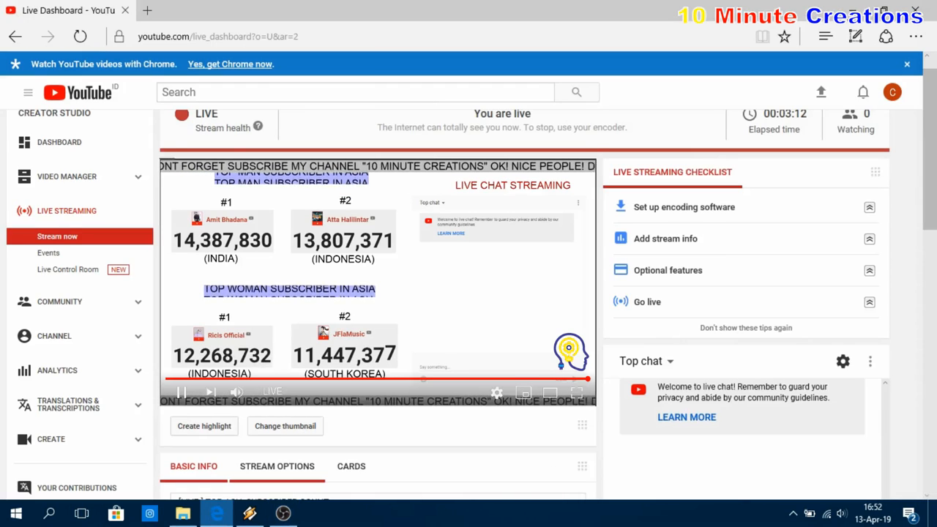